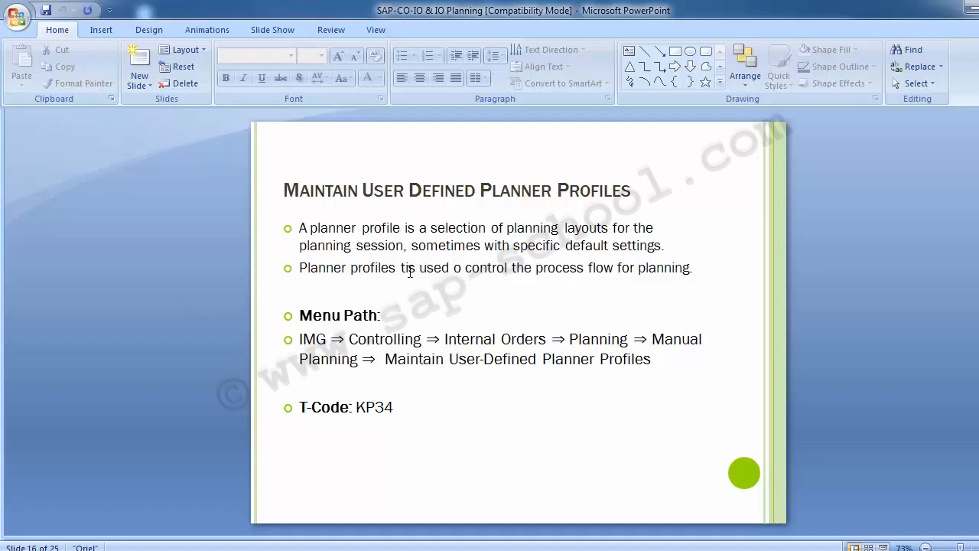
Step: Correct the second bullet's typos so it reads "Planner profiles is used to control the process flow for planning."
click(406, 268)
key(BackSpace)
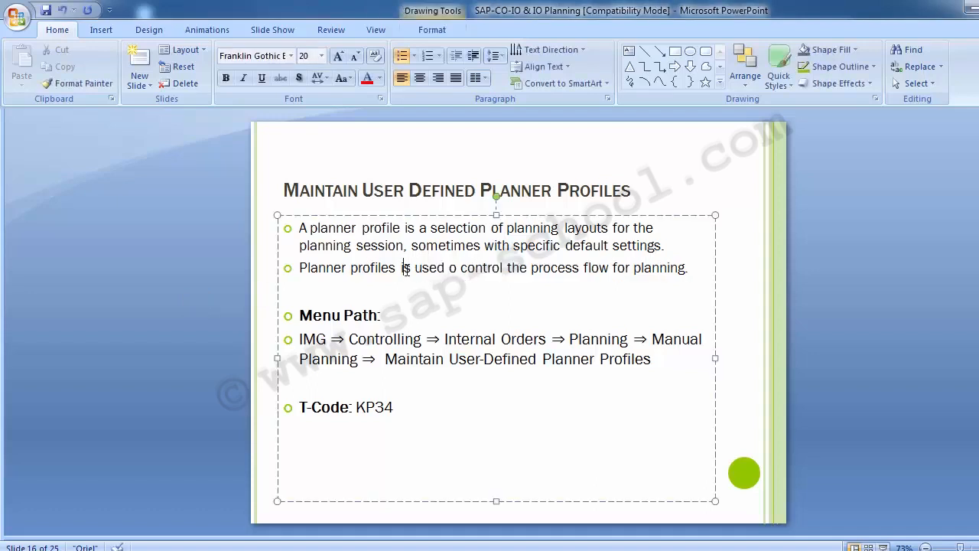
key(Right)
key(Right)
key(Right)
key(Right)
key(Right)
key(Right)
key(Right)
key(Right)
text(t)
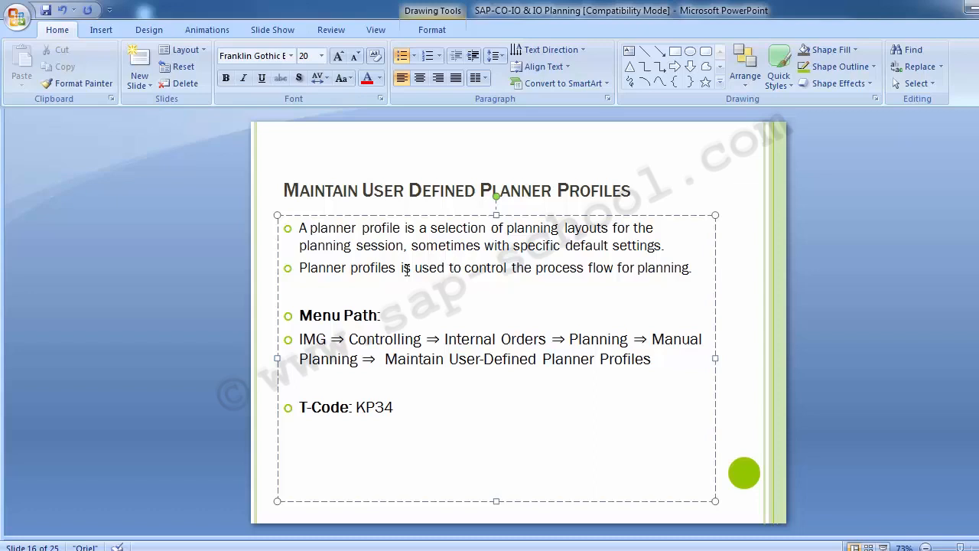
click(129, 340)
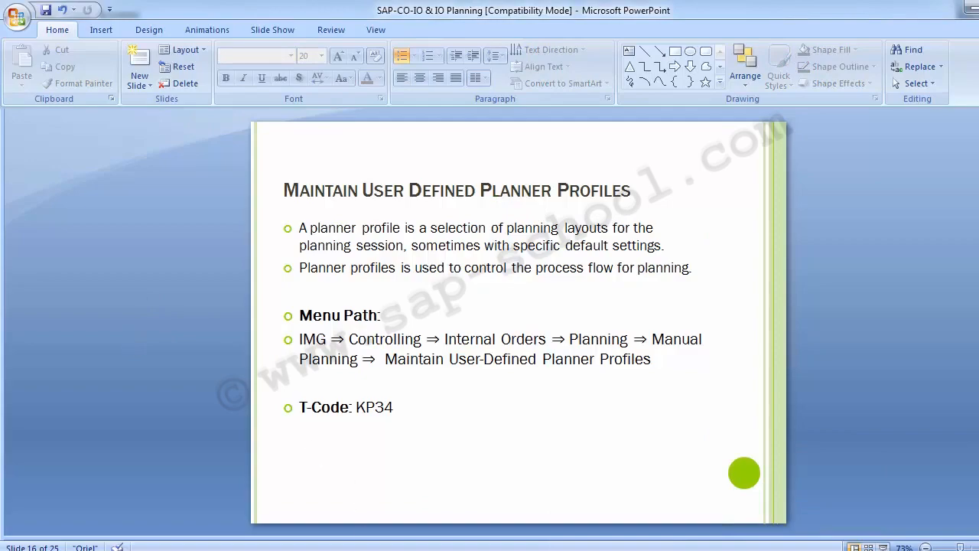
Step: Switch to SAP, run transaction SPRO and display the SAP Reference IMG
mouse_move(377, 535)
click(455, 471)
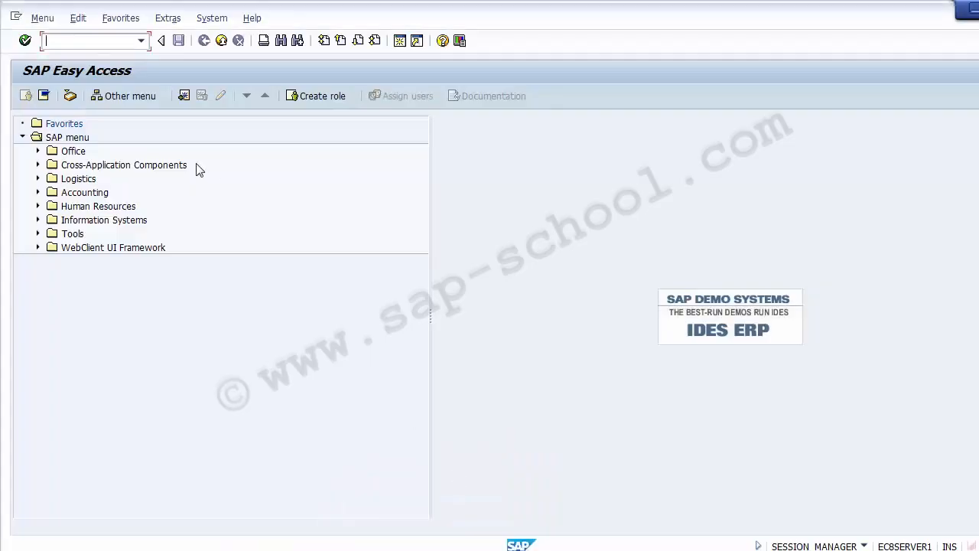
click(68, 40)
text(SPRO)
key(Return)
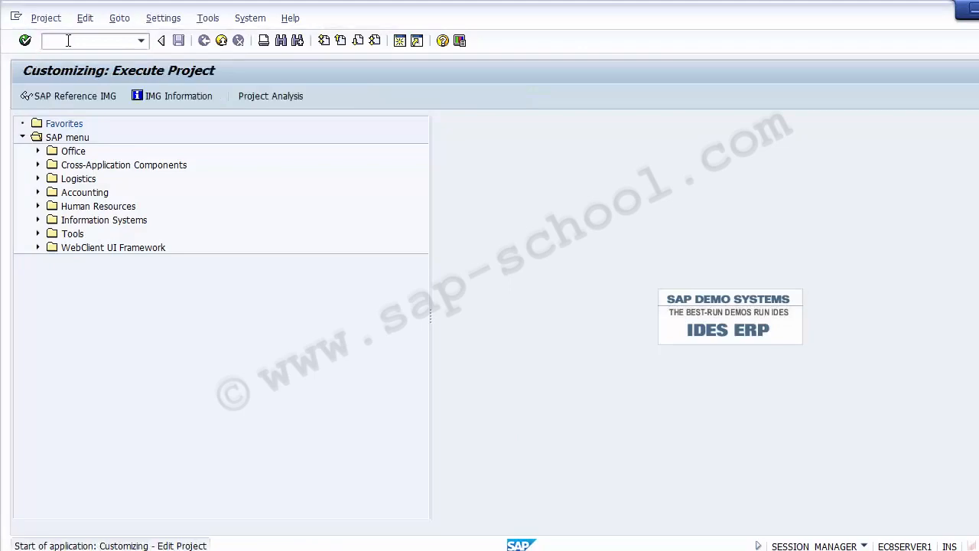
key(alt+Tab)
key(alt+Tab)
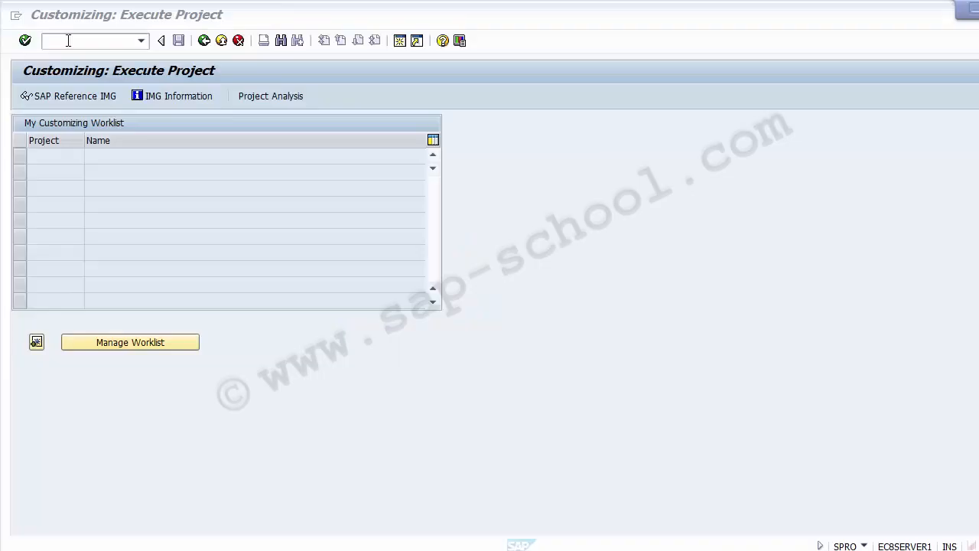
click(68, 97)
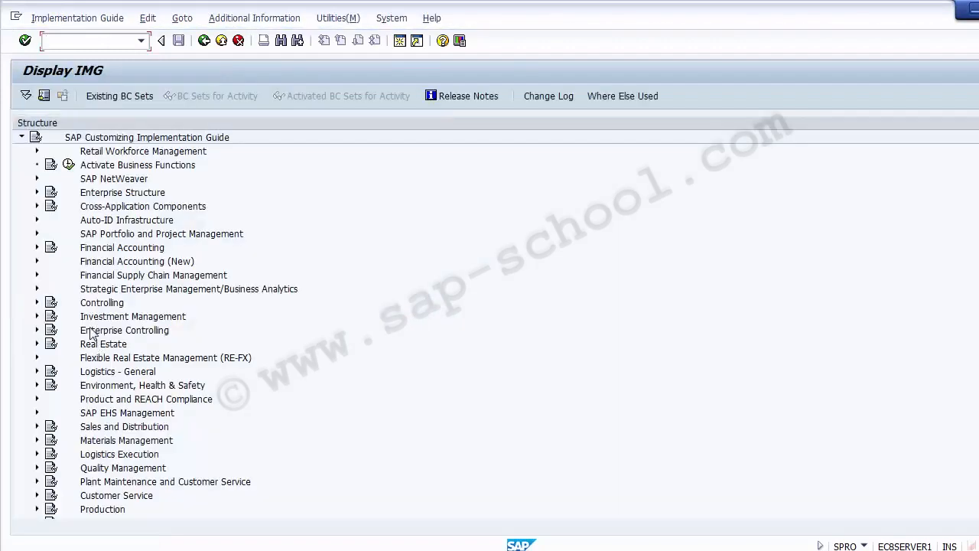
Step: Expand the implementation guide through Controlling, Internal Orders and Planning down to Manual Planning
click(89, 306)
click(36, 303)
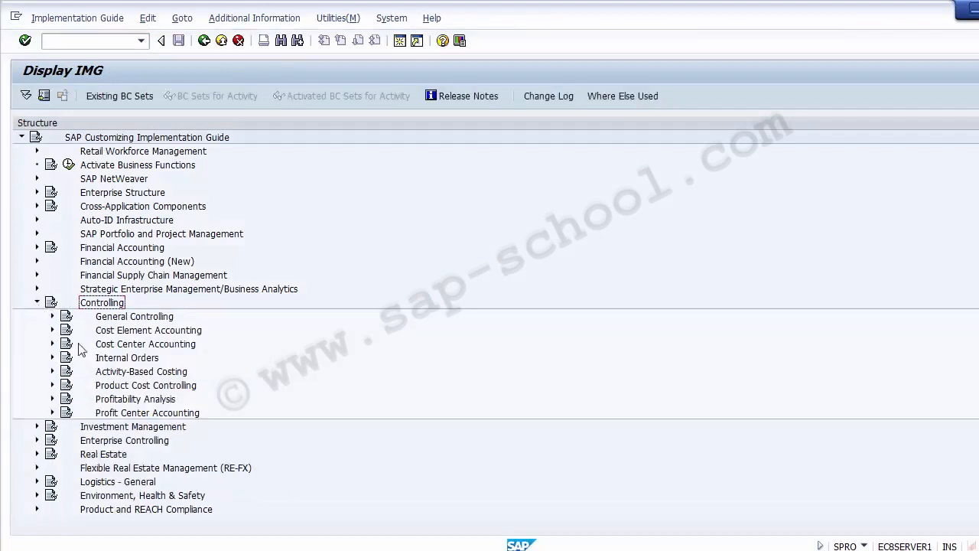
click(110, 359)
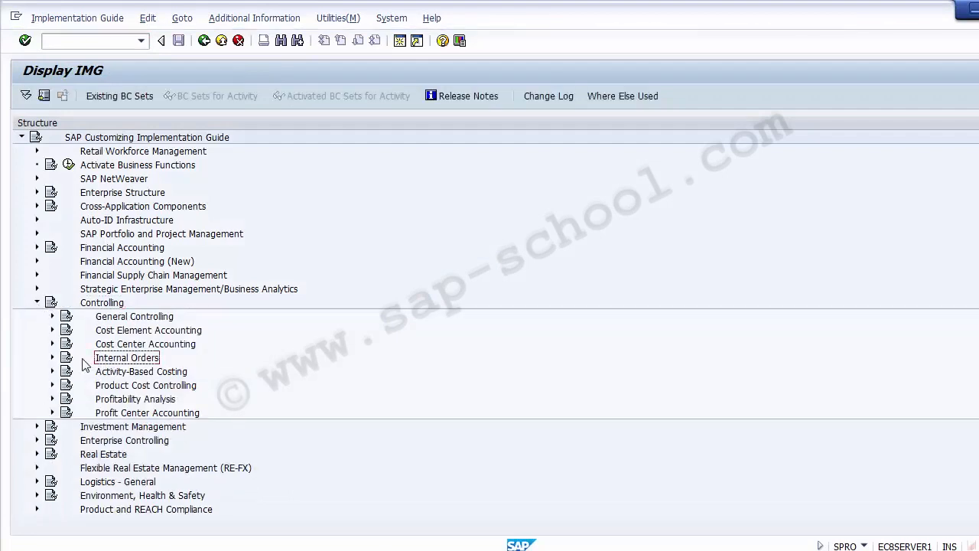
click(52, 358)
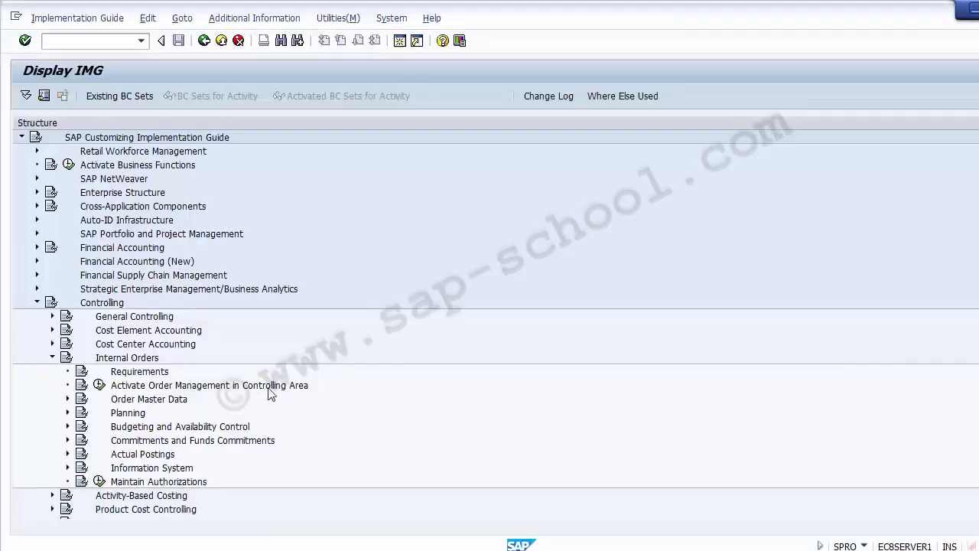
click(138, 416)
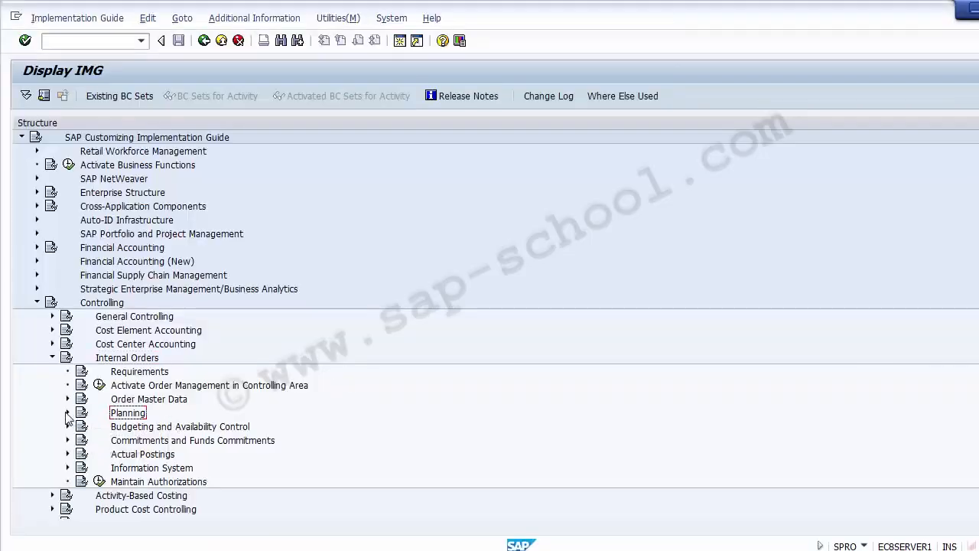
click(68, 414)
click(153, 413)
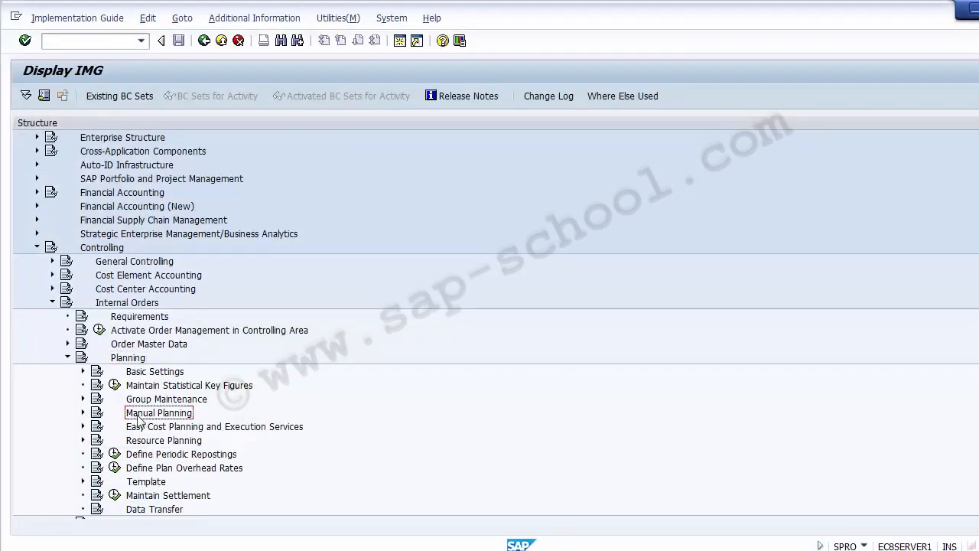
click(83, 413)
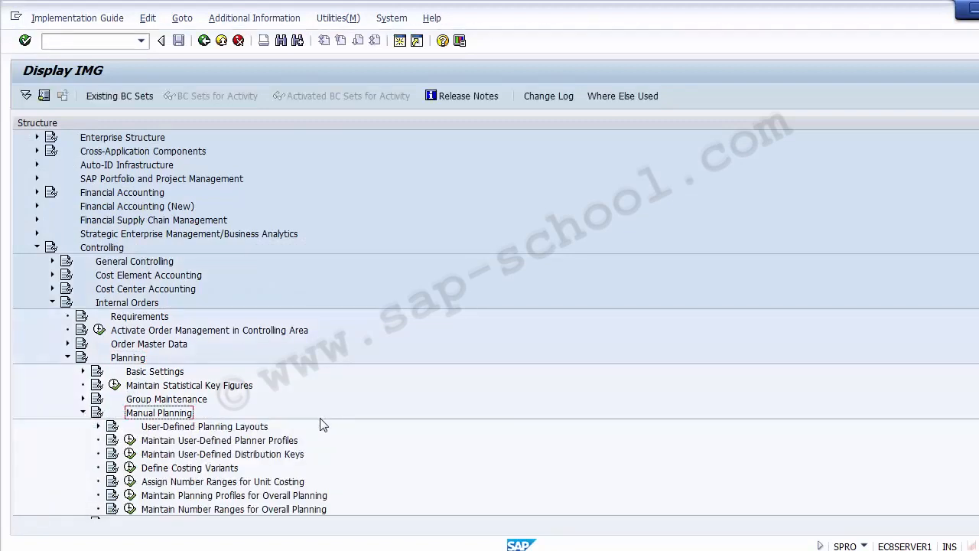
Step: Execute Maintain User-Defined Planner Profiles and choose the activity of the same name
key(alt+Tab)
key(alt+Tab)
click(231, 441)
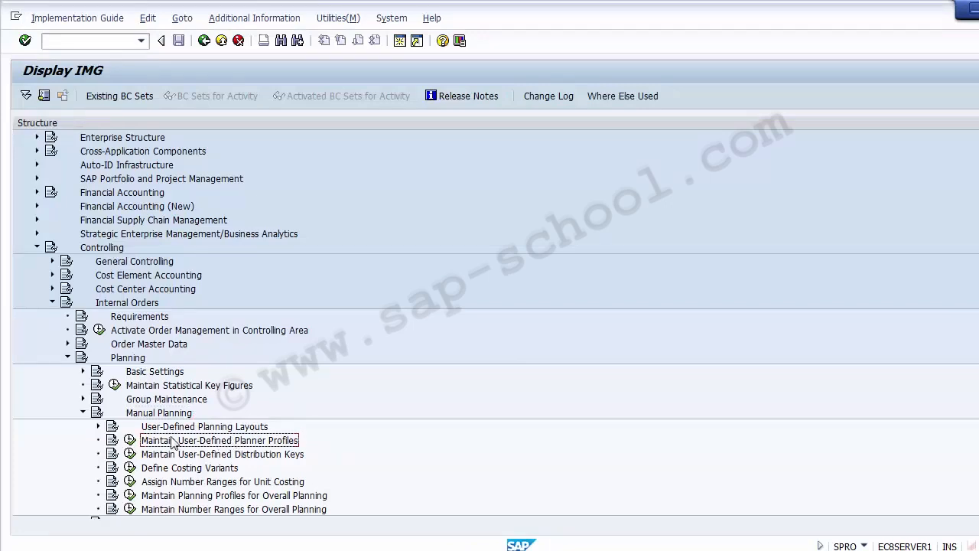
click(130, 443)
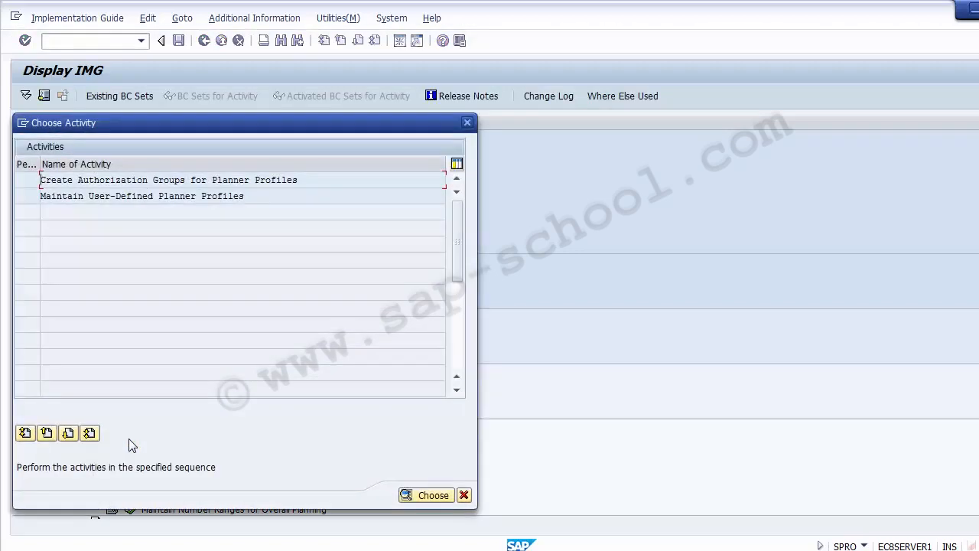
double_click(101, 198)
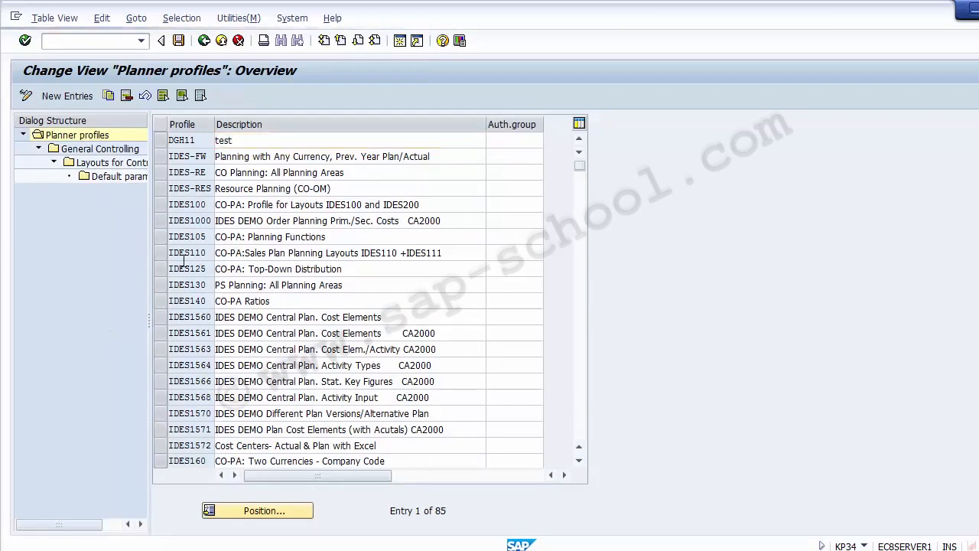
Step: Select the standard planner profile SAP101 in the profile overview
key(Page_Down)
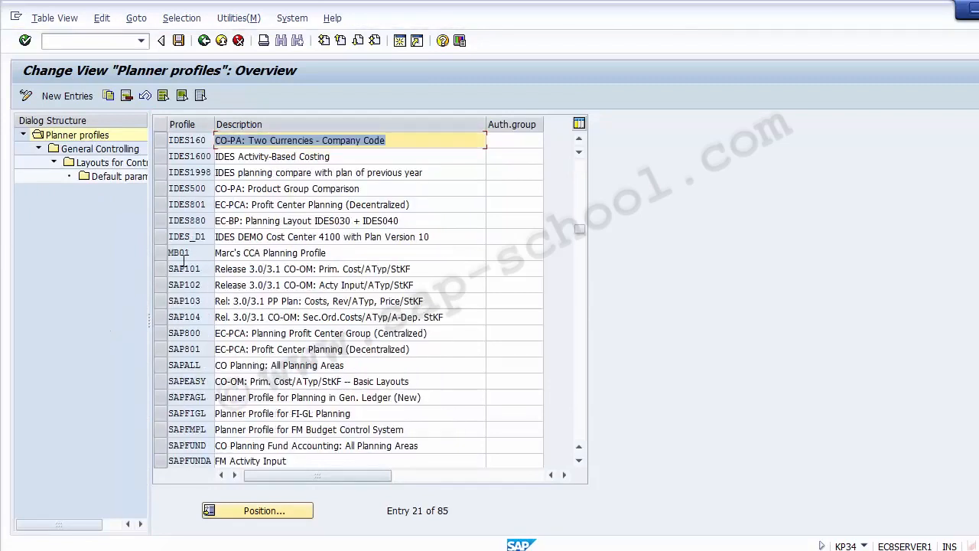
click(324, 267)
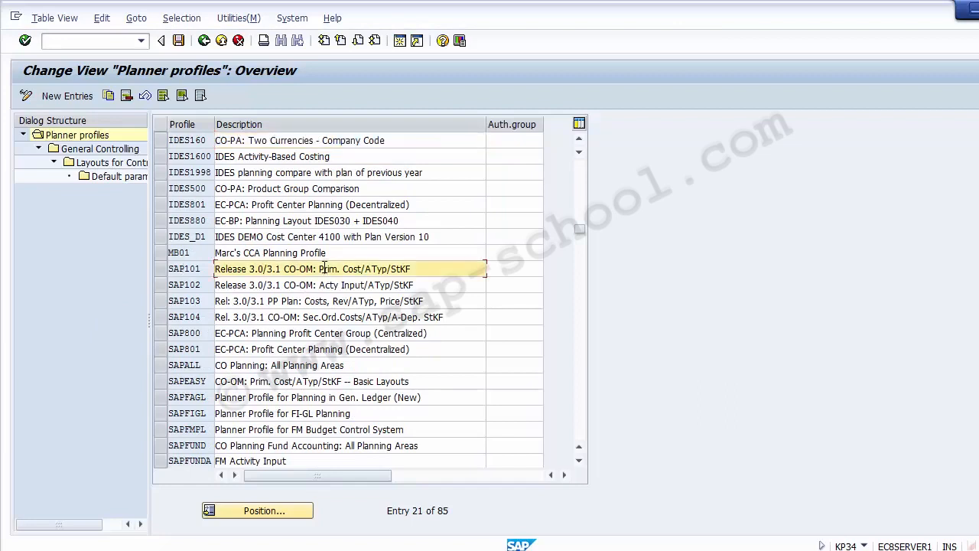
click(184, 268)
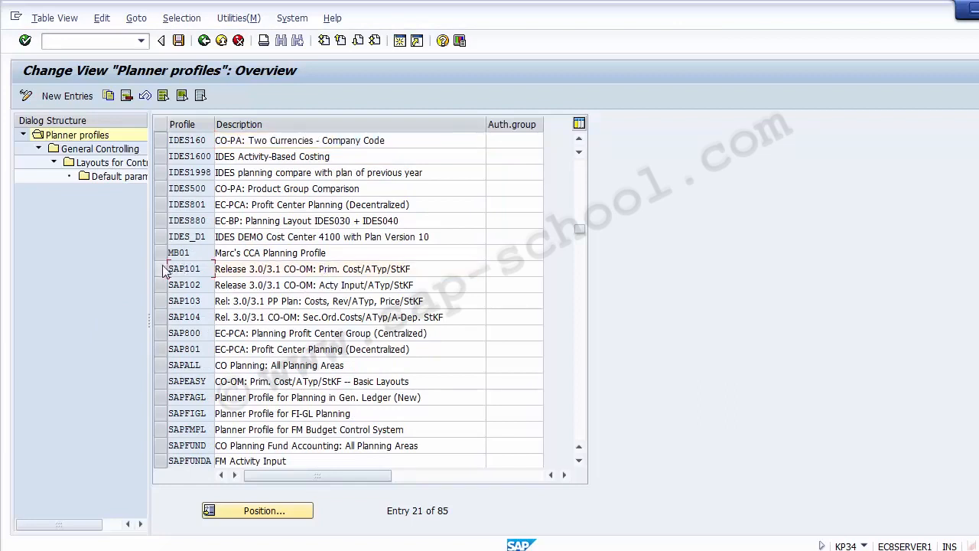
click(161, 269)
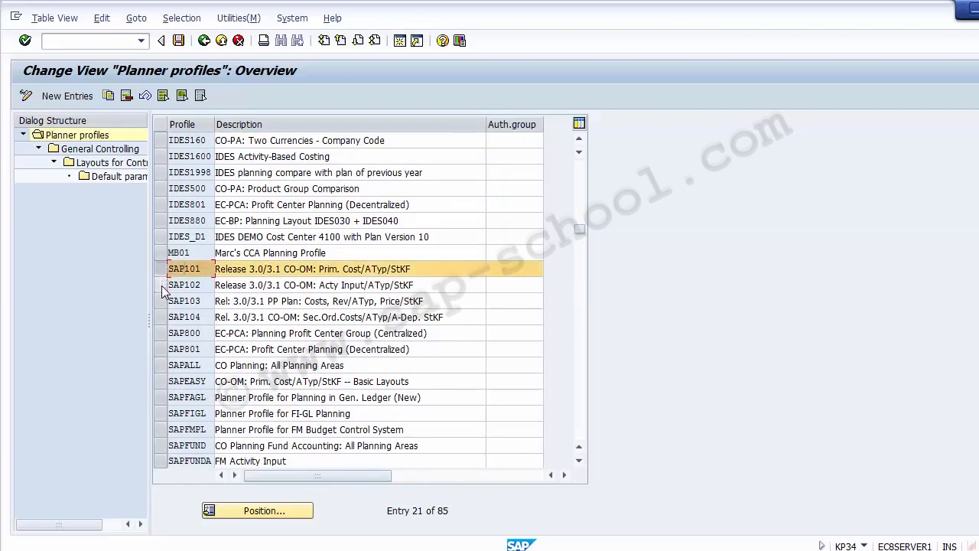
click(161, 284)
click(162, 302)
click(162, 317)
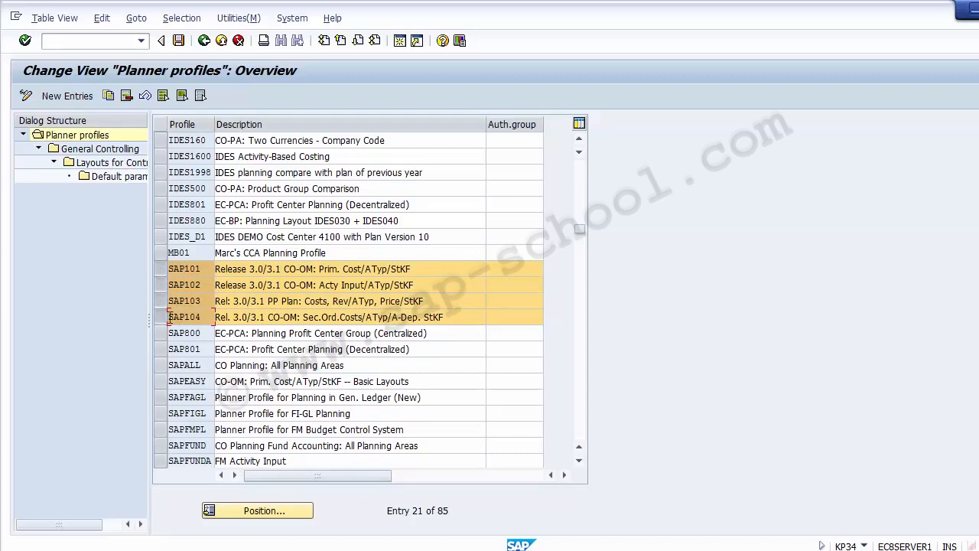
click(161, 317)
click(161, 300)
click(160, 285)
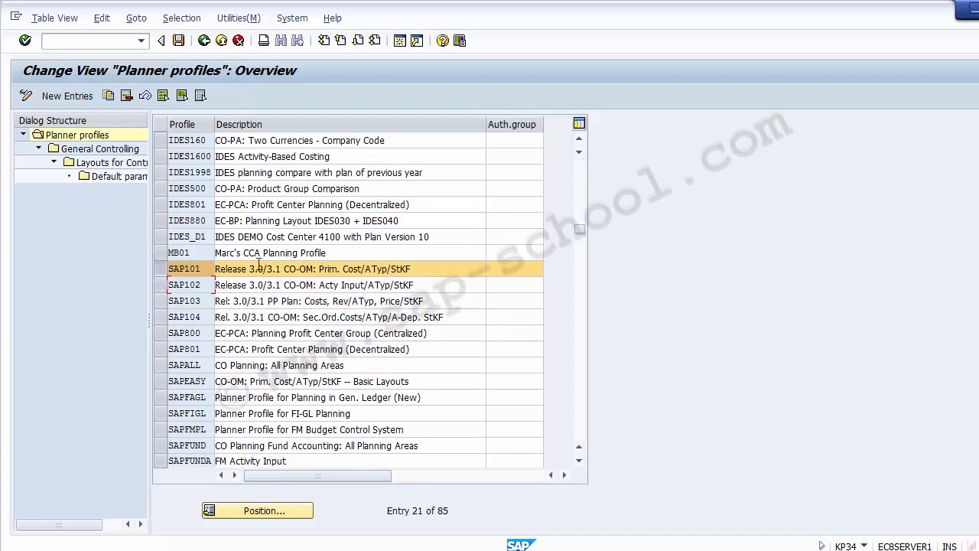
Step: Copy planner profile SAP101 and shorten the copy's description to "CO-OM: Prim. Cost/ATyp/StKF"
click(108, 96)
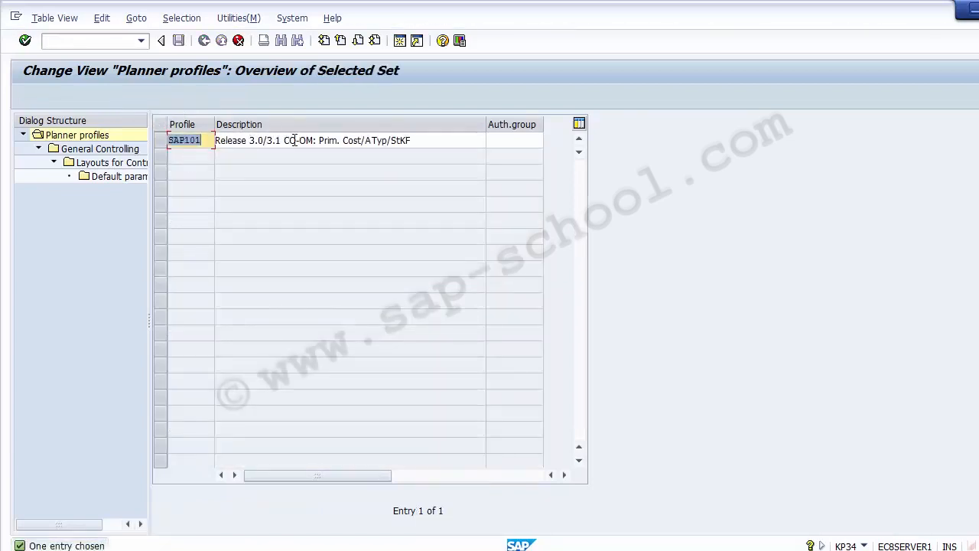
drag(285, 140, 191, 134)
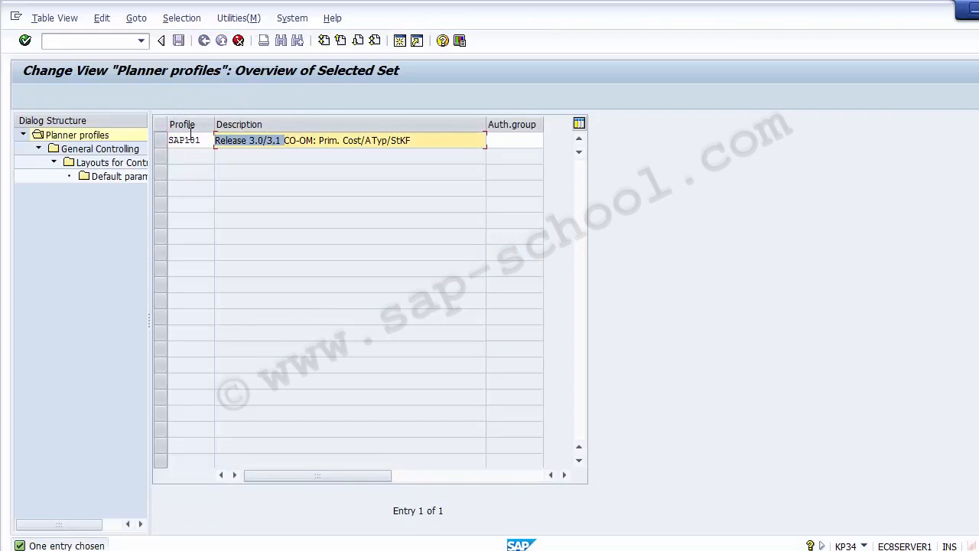
key(Delete)
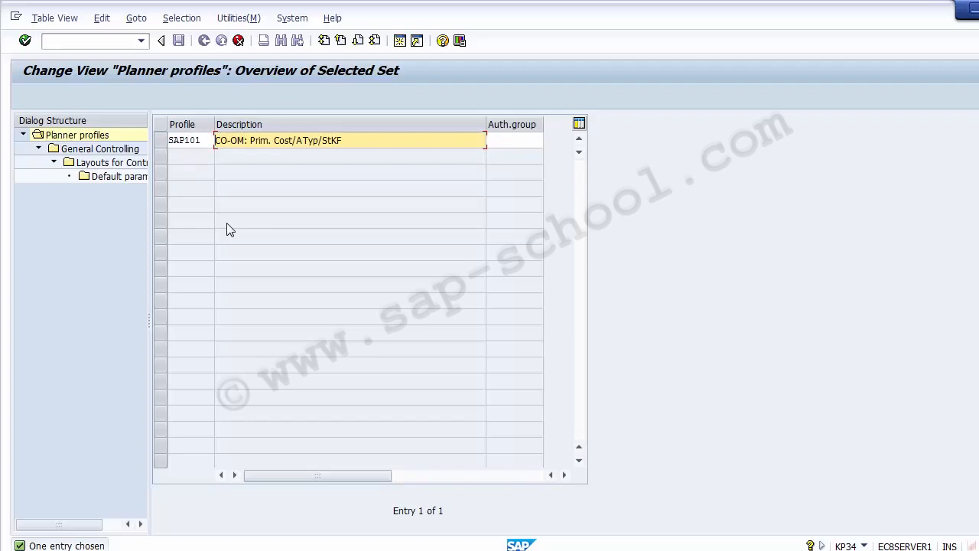
key(Return)
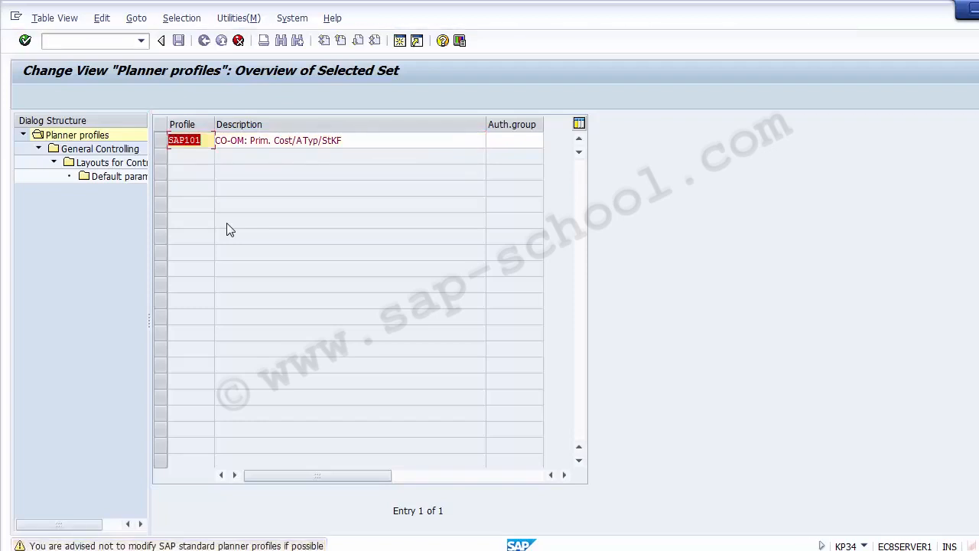
key(Return)
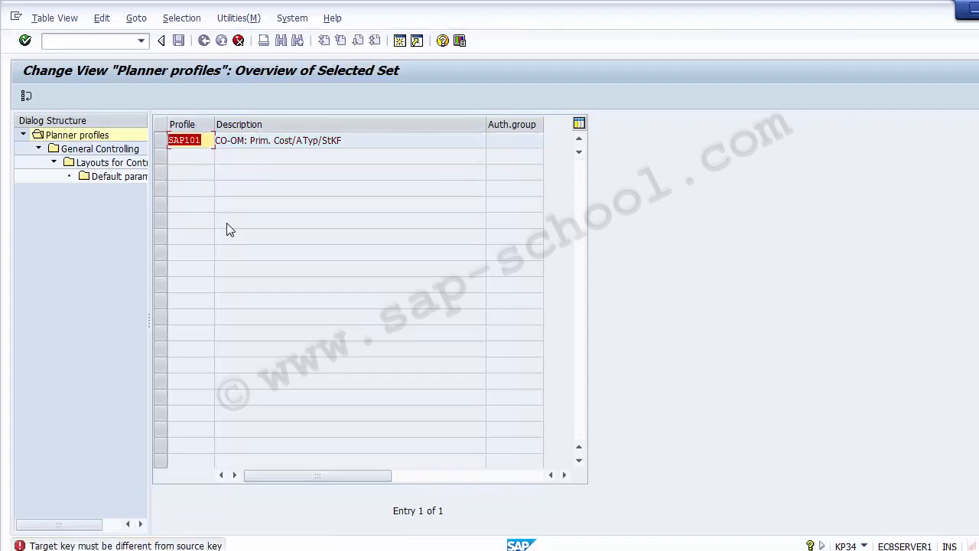
Step: Try to name the copied planner profile ZSAP100, and try ZSAP101 as an alternative
click(201, 140)
text(Z)
key(BackSpace)
text(2)
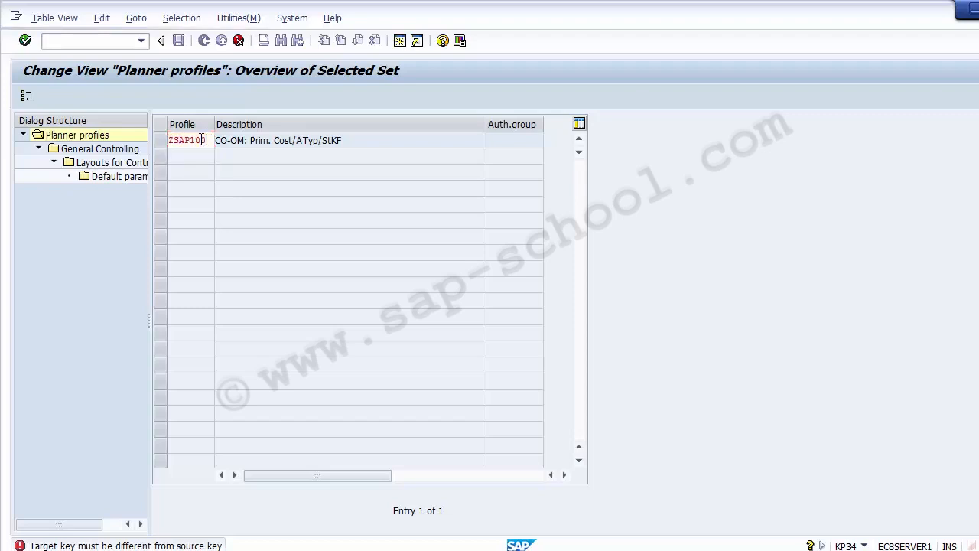
key(Return)
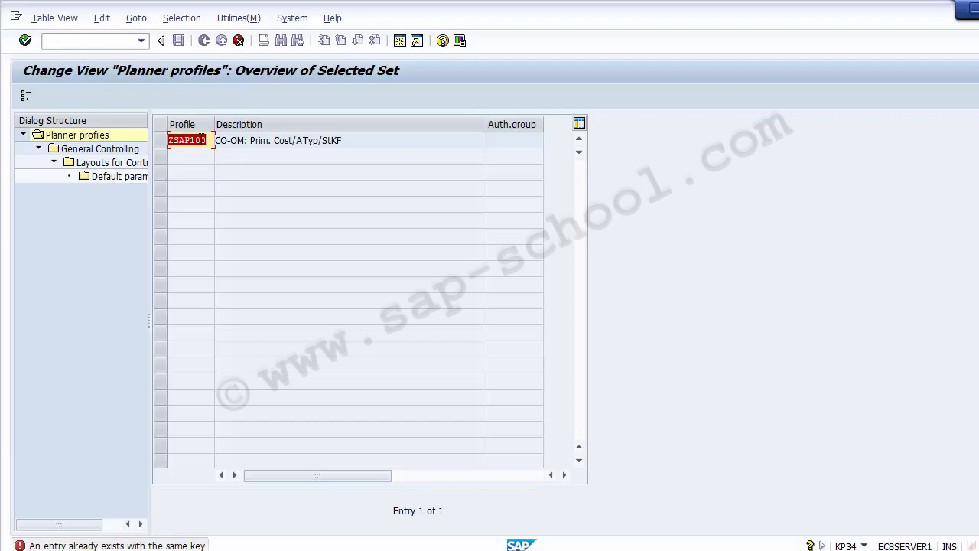
click(202, 139)
key(BackSpace)
text(2)
key(Return)
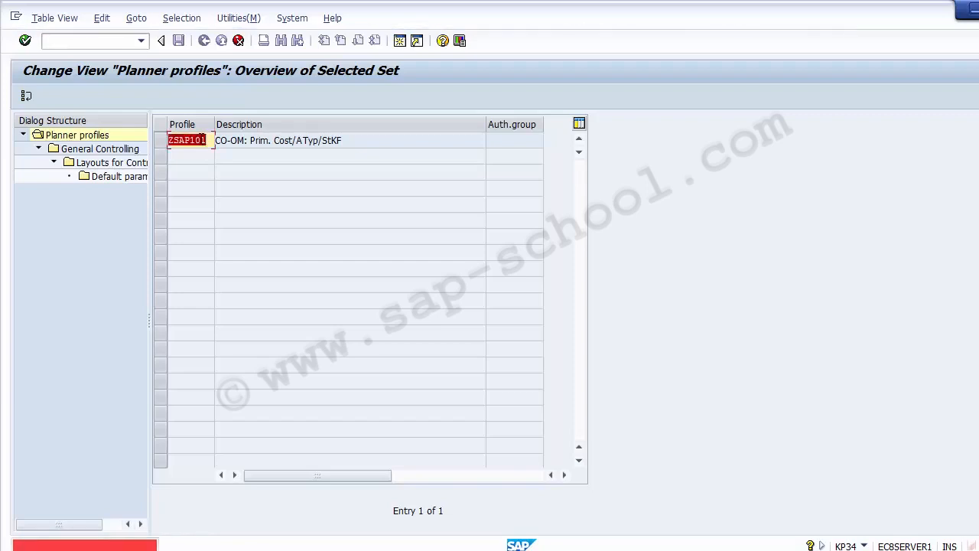
Step: Name the copied planner profile ZSAP110 and copy it with its dependent entries
click(202, 138)
key(BackSpace)
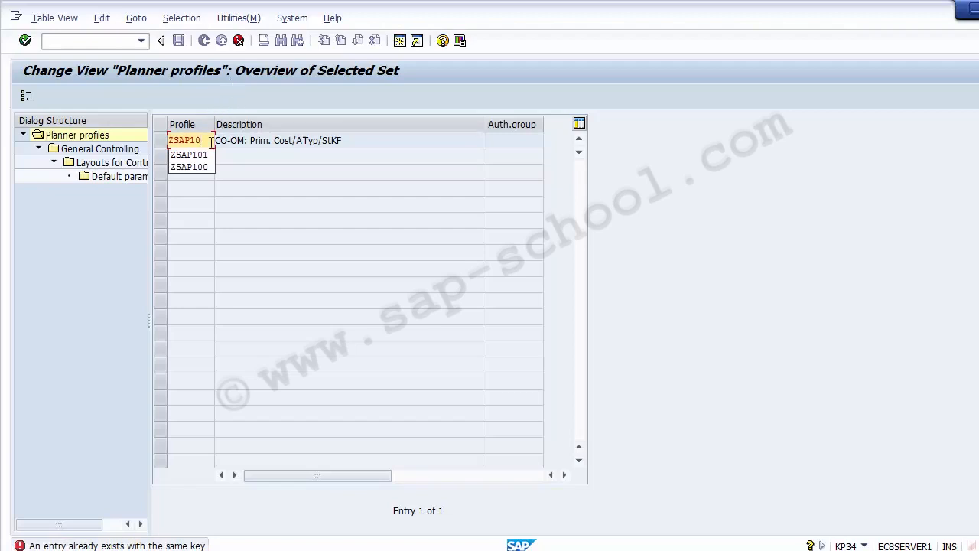
key(BackSpace)
text(10)
key(Return)
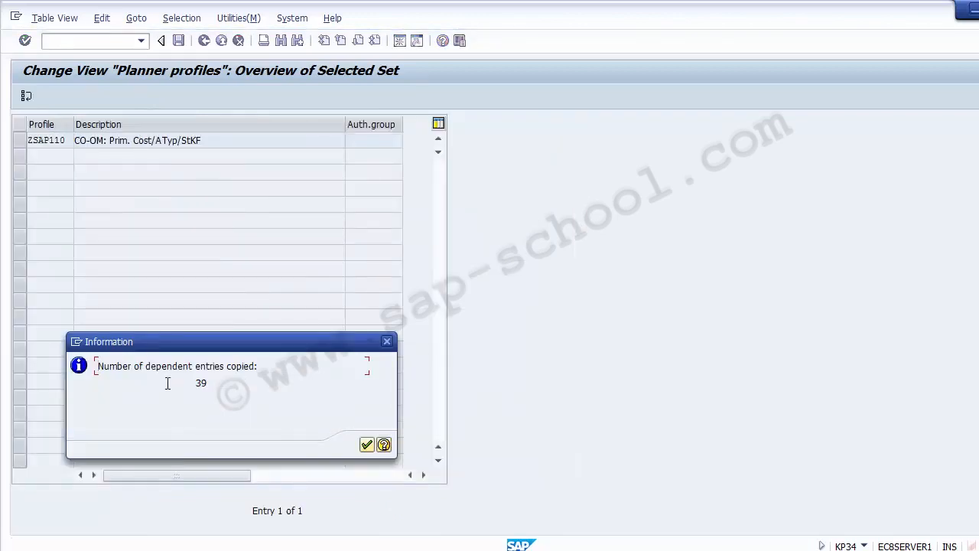
Step: Acknowledge the copied entries and save the new planner profile under the FICO Configurations customizing request
click(367, 445)
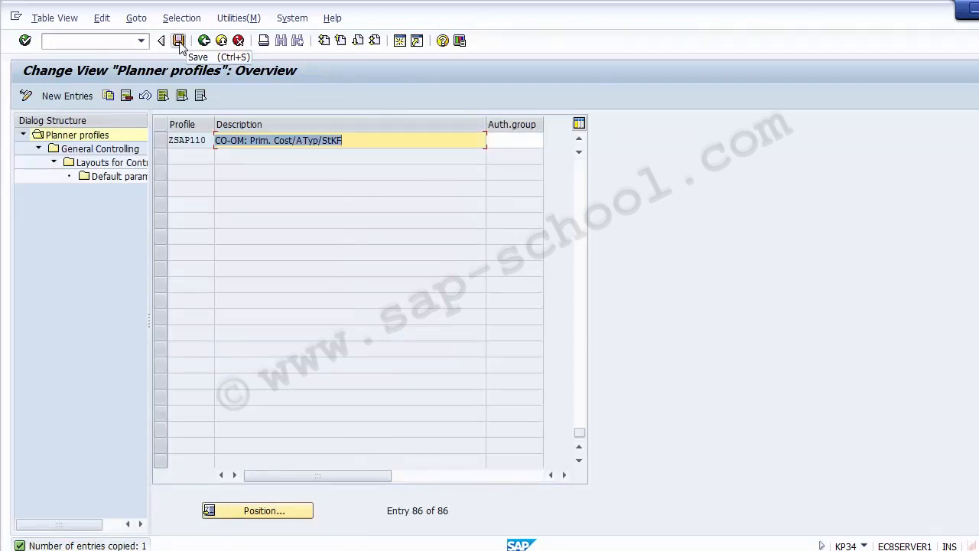
click(179, 43)
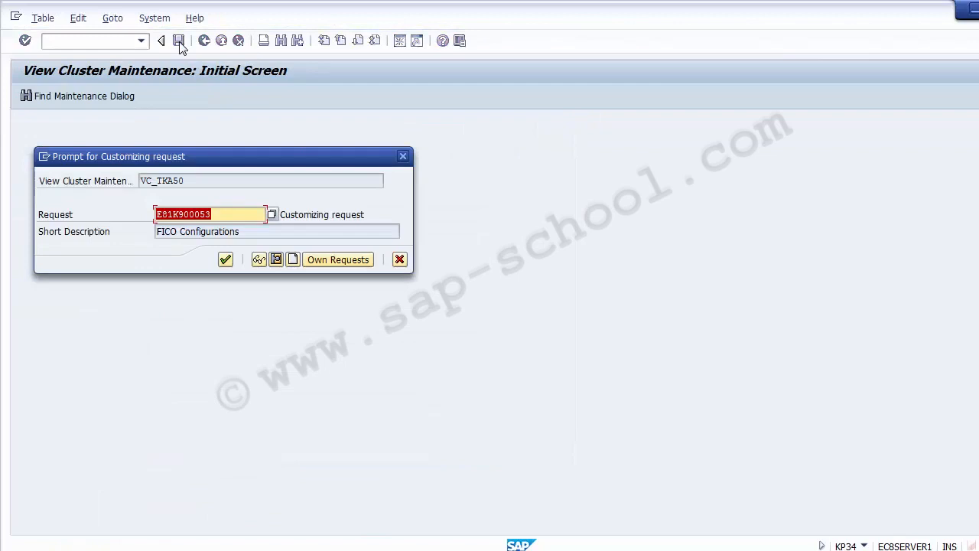
click(226, 260)
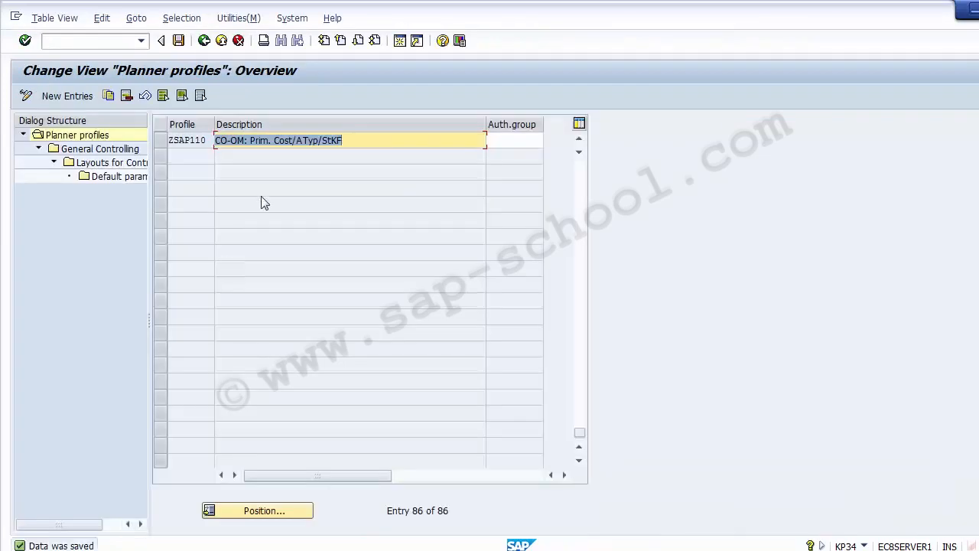
Step: Open the controlling layouts of planning area "Orders: Cost element/activity inputs" for planner profile ZSAP110
click(162, 141)
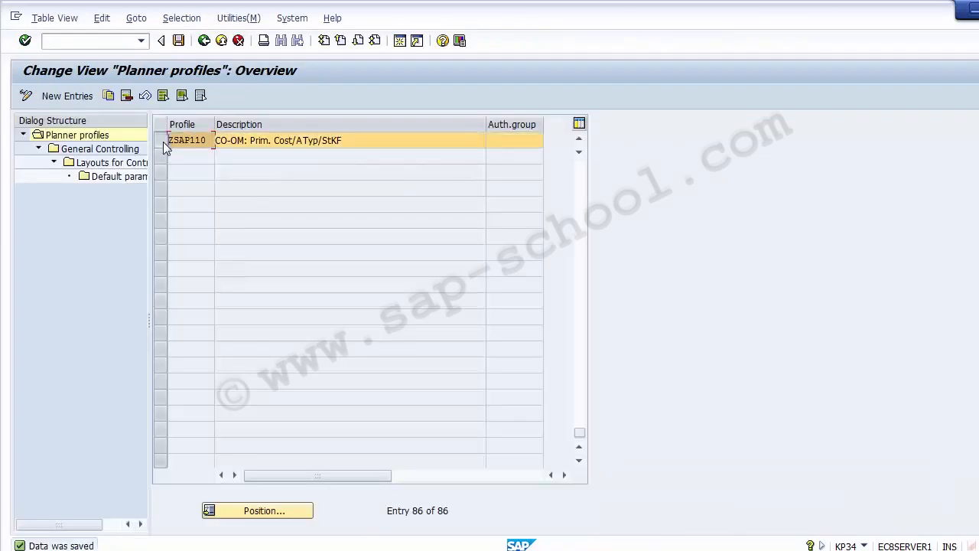
click(83, 150)
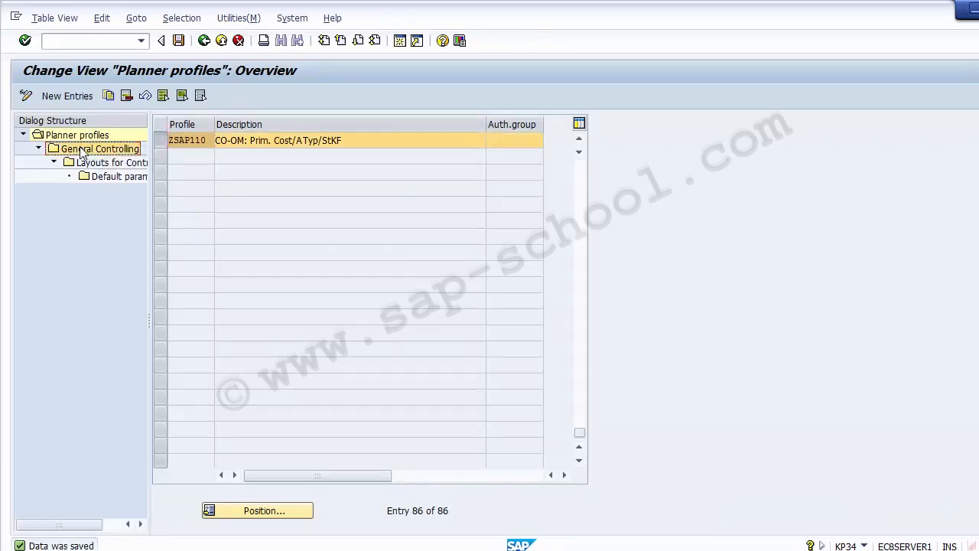
double_click(83, 150)
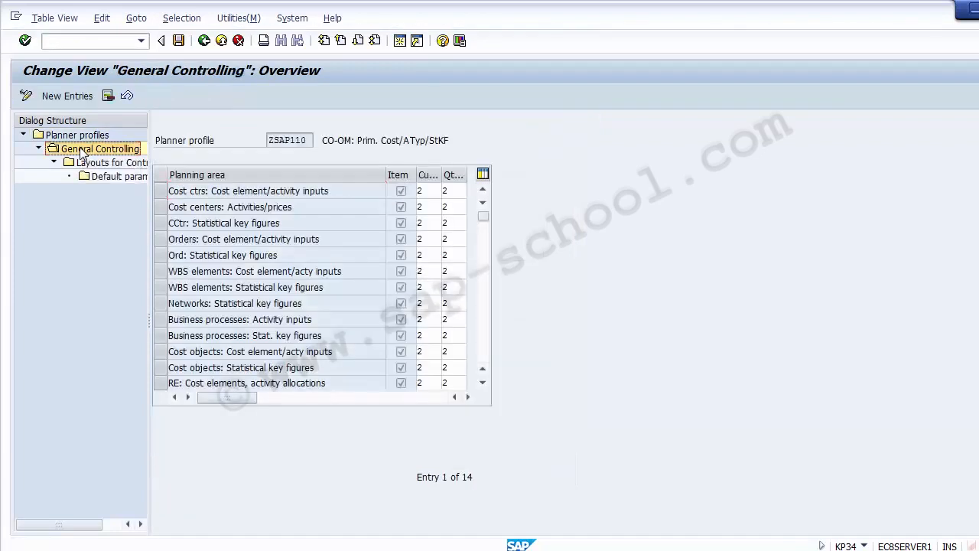
click(162, 239)
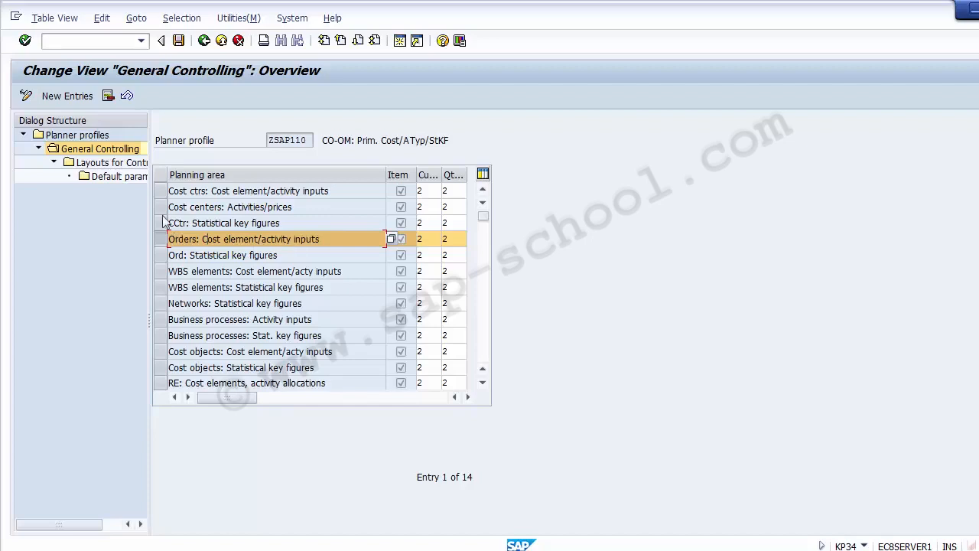
click(98, 164)
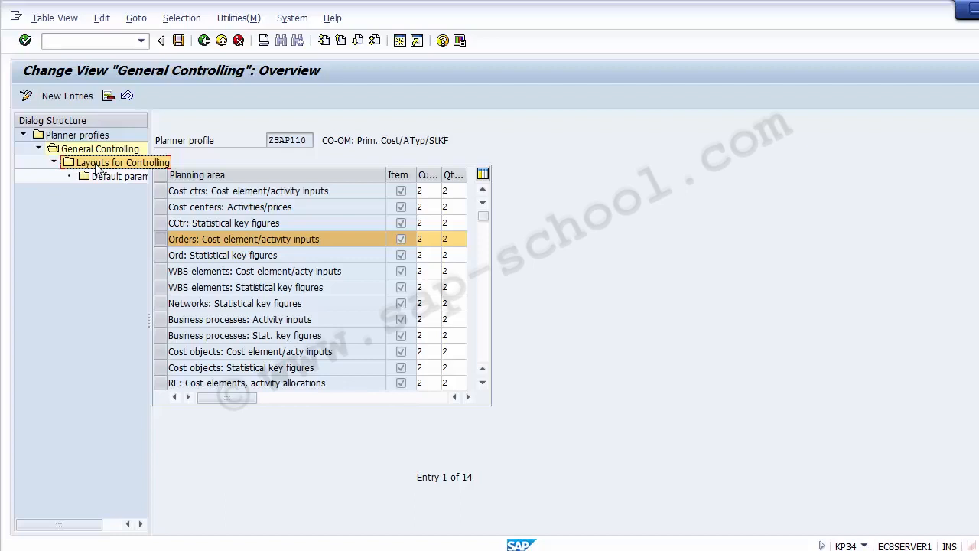
double_click(97, 164)
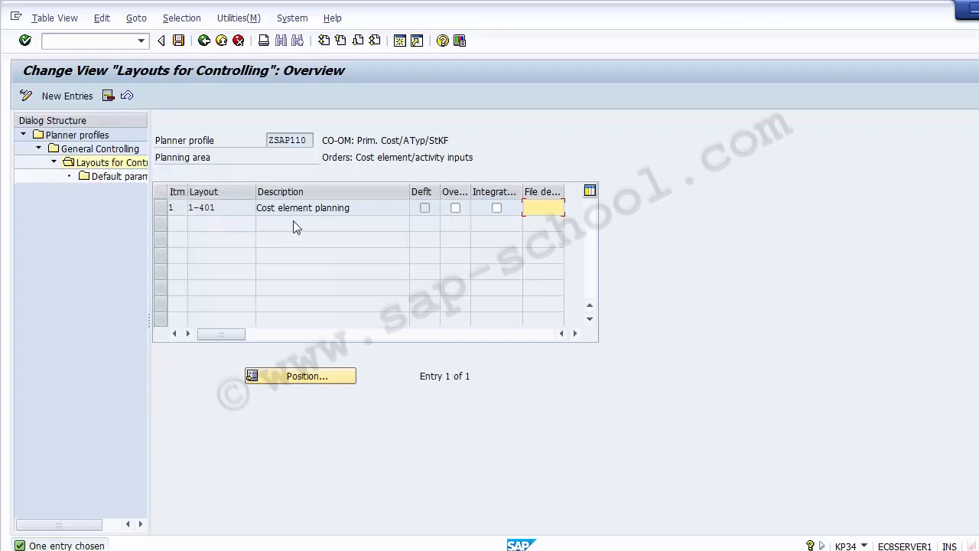
Step: Allow overwriting for layout 1-401 (Cost element planning), save, and exit the user-defined planner profile activities
click(456, 209)
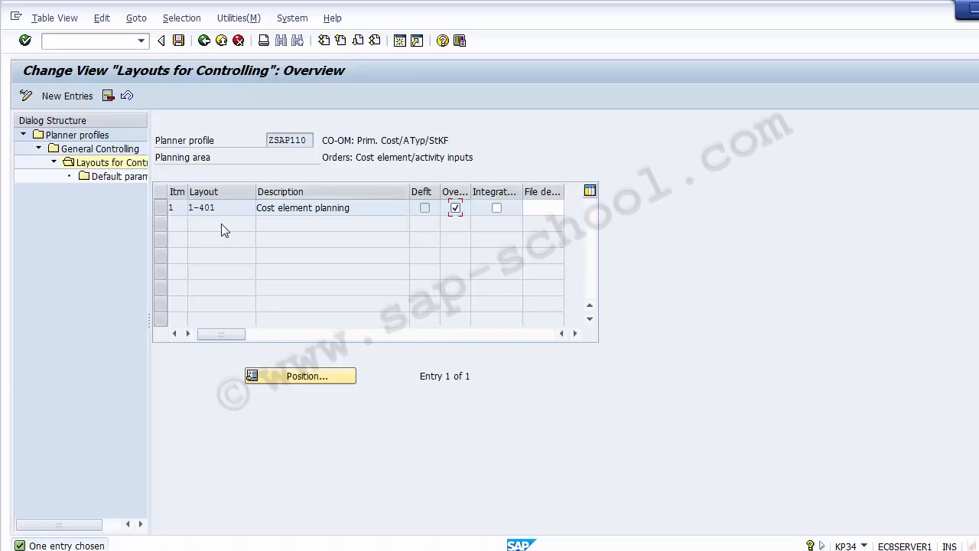
click(179, 42)
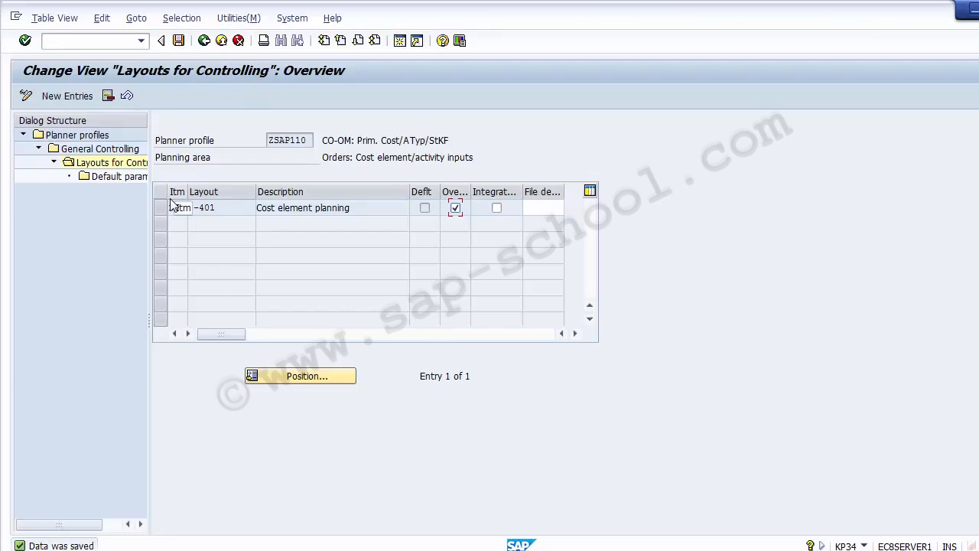
click(219, 43)
click(221, 43)
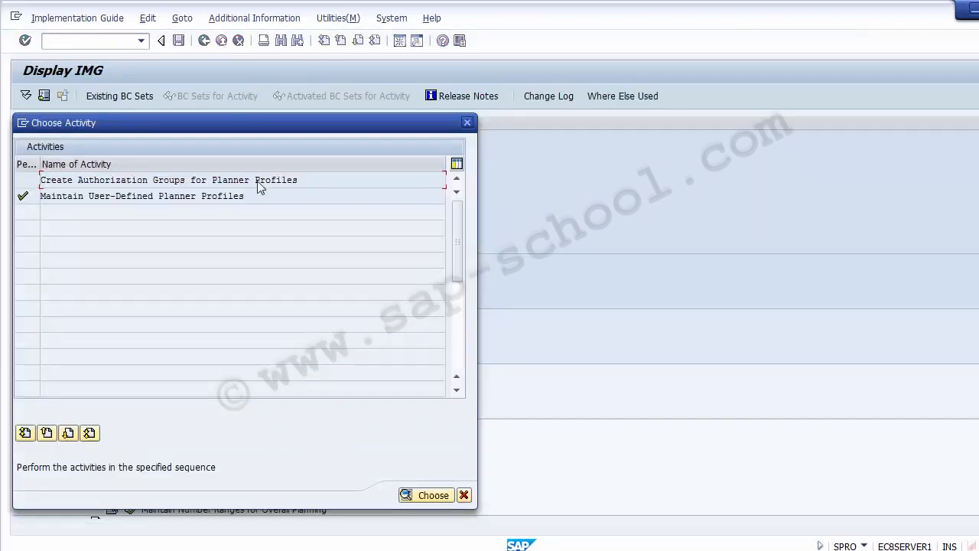
click(464, 495)
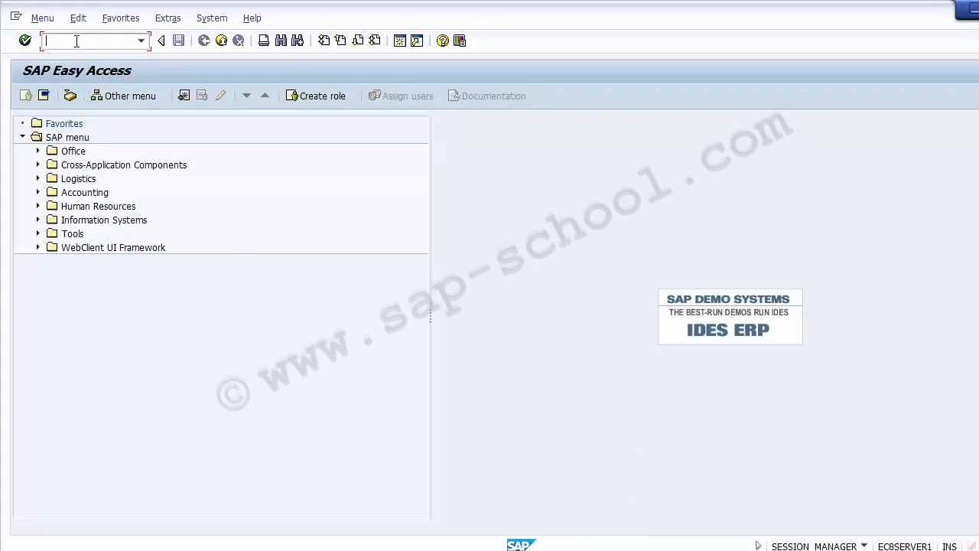
Step: Start transaction SPRO and display the SAP Reference IMG
text(SPRO)
key(Return)
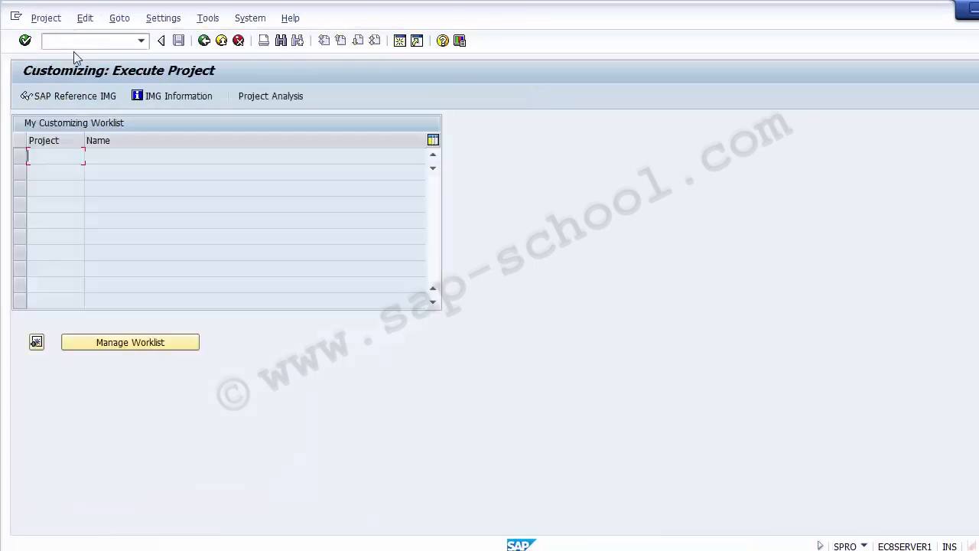
click(75, 101)
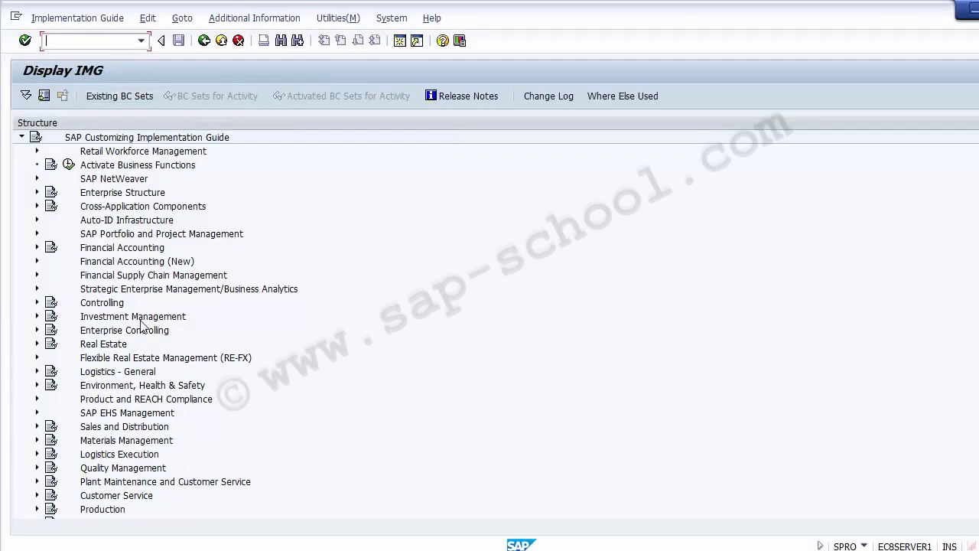
Step: Expand the implementation guide through Controlling, Internal Orders and Planning down to Manual Planning
click(110, 305)
click(38, 304)
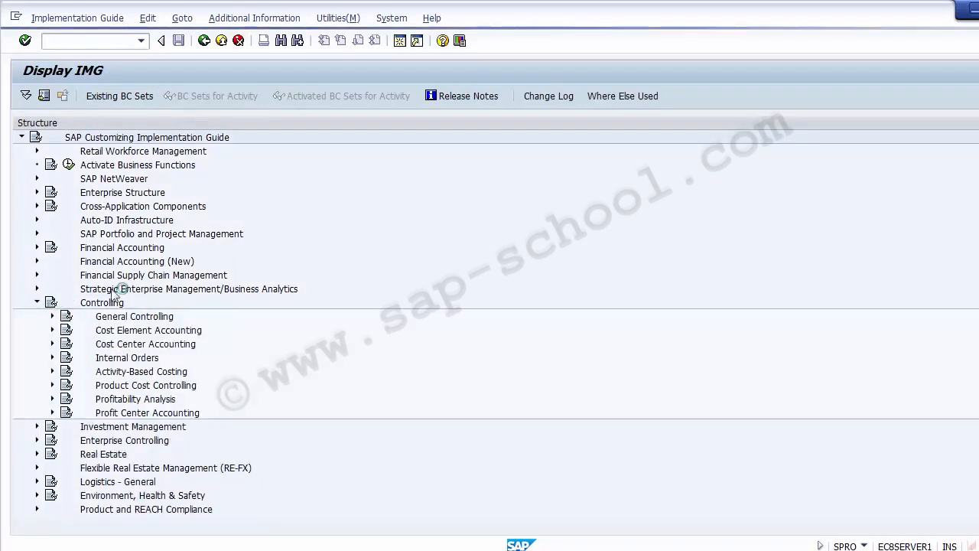
click(113, 360)
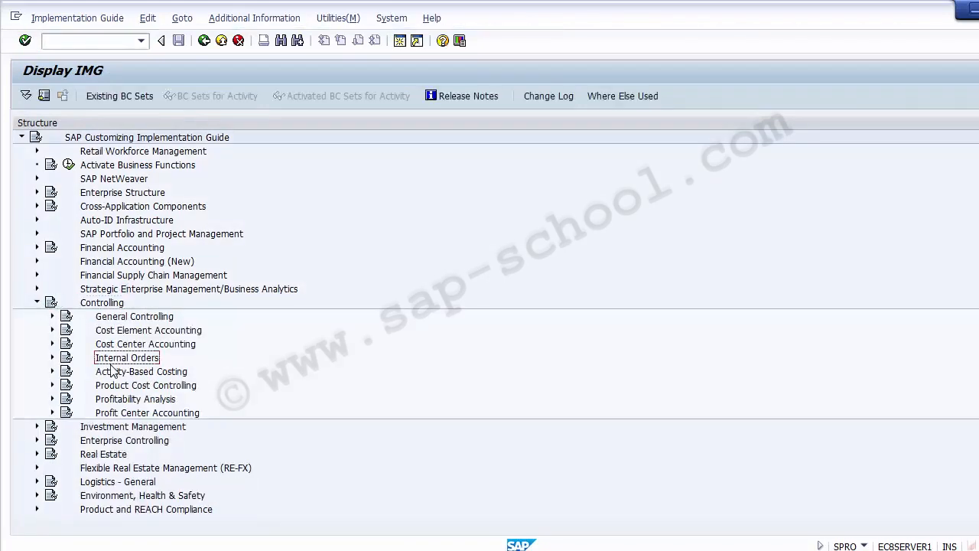
click(53, 358)
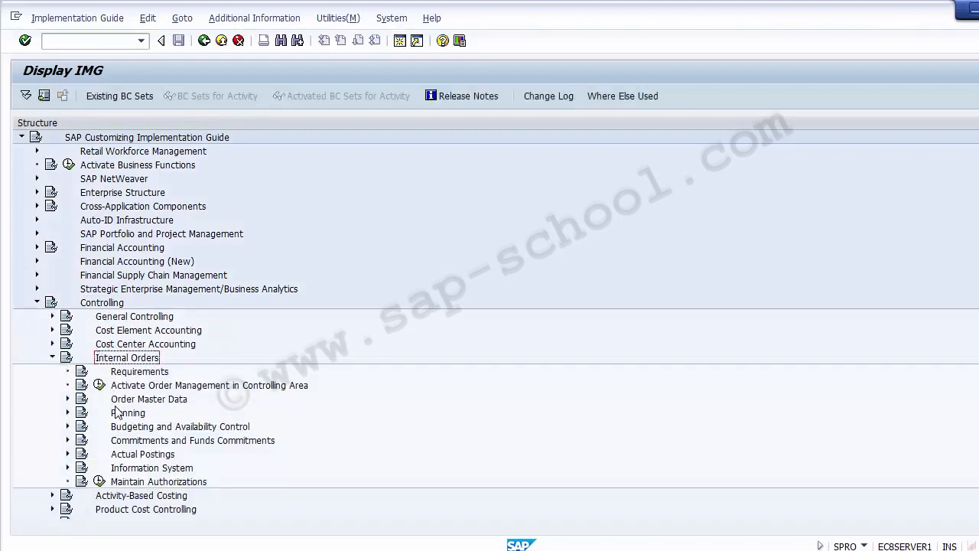
click(124, 414)
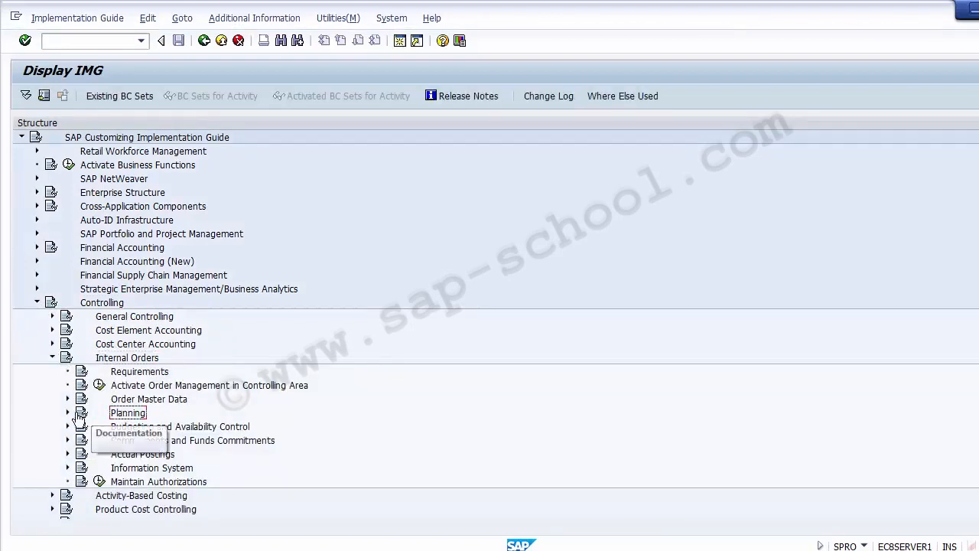
click(67, 413)
click(157, 413)
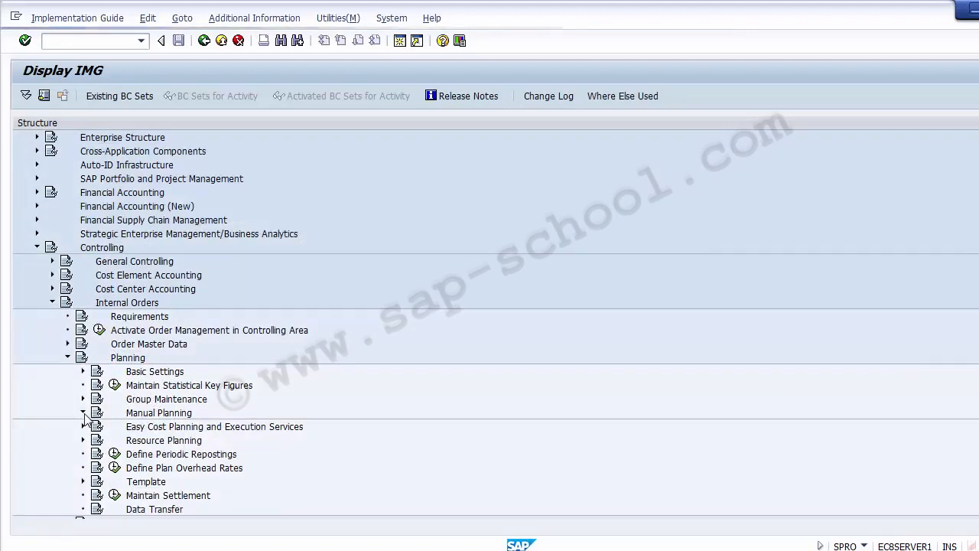
double_click(162, 411)
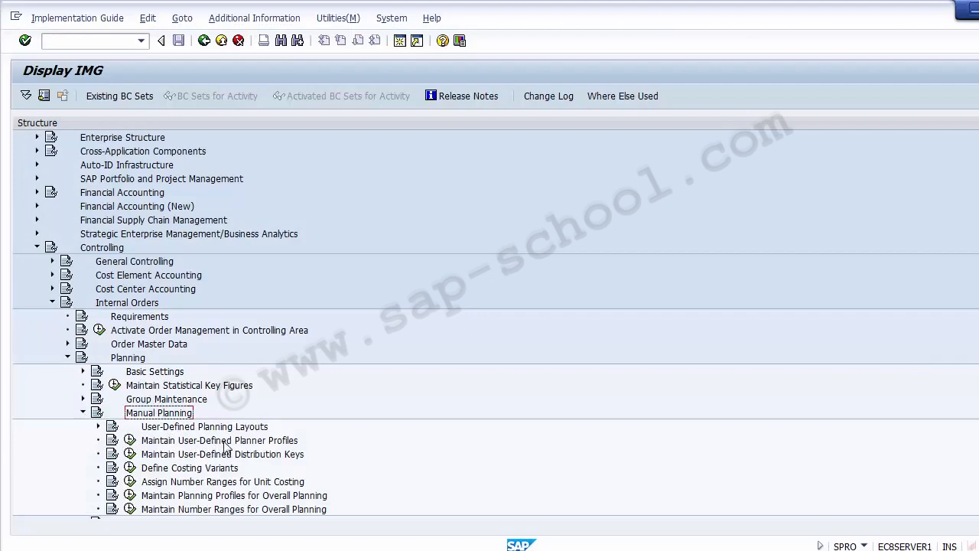
Step: Open the activity "Define Planning Profile For Overall Planning" under Maintain Planning Profiles for Overall Planning
click(204, 497)
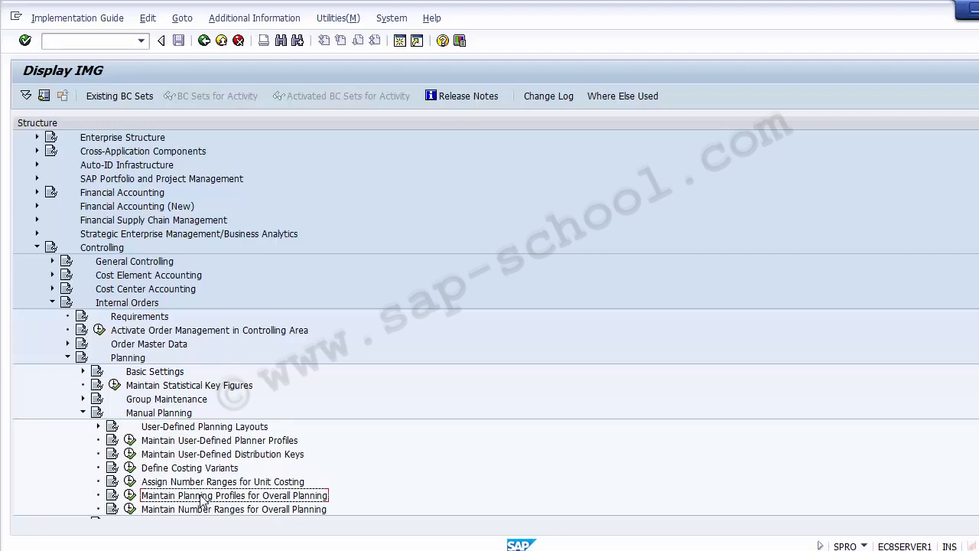
click(130, 498)
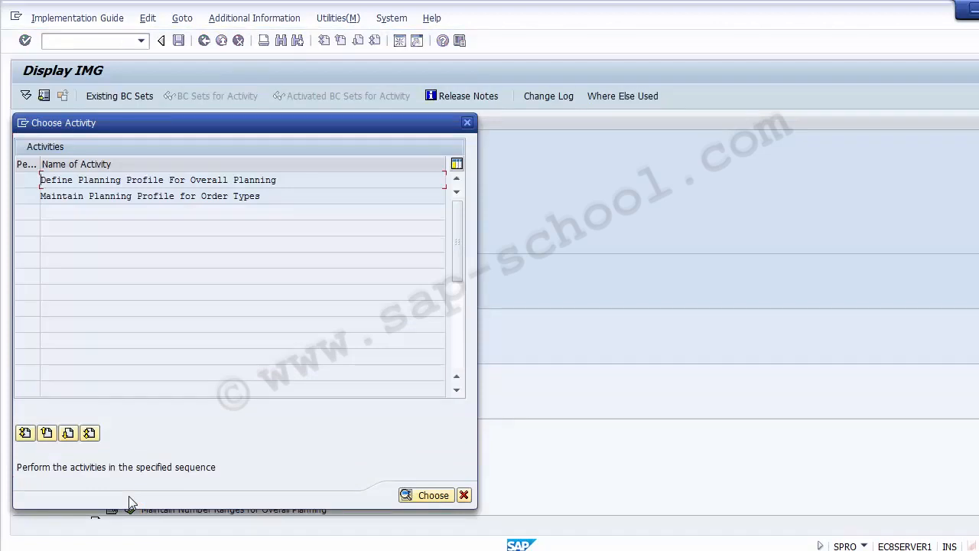
click(299, 183)
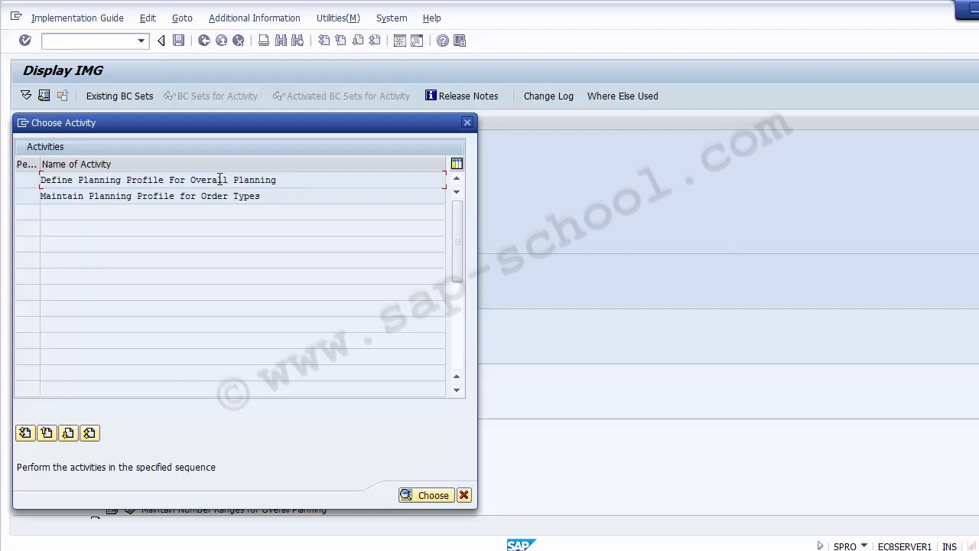
double_click(178, 180)
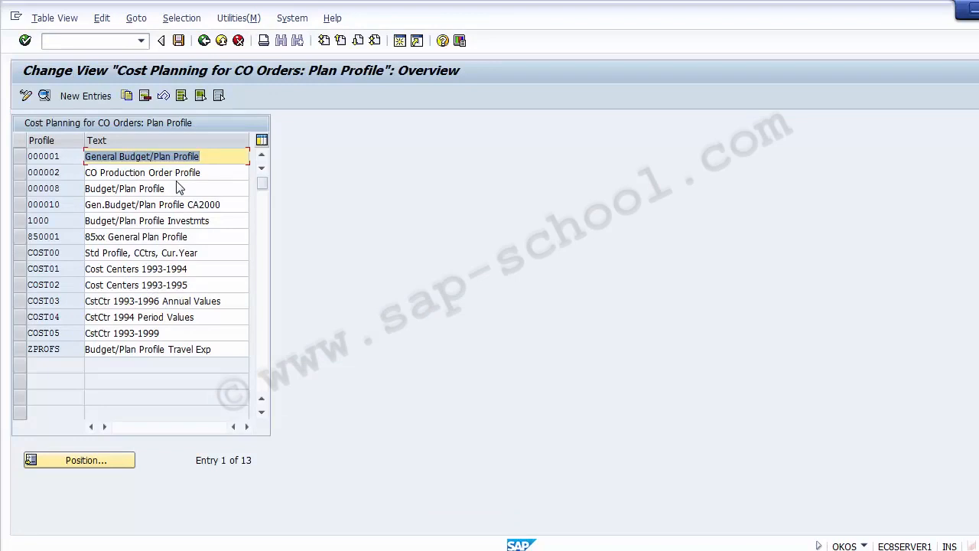
Step: Add a new plan profile 1100 with the description "IBM Planner Profile"
click(83, 96)
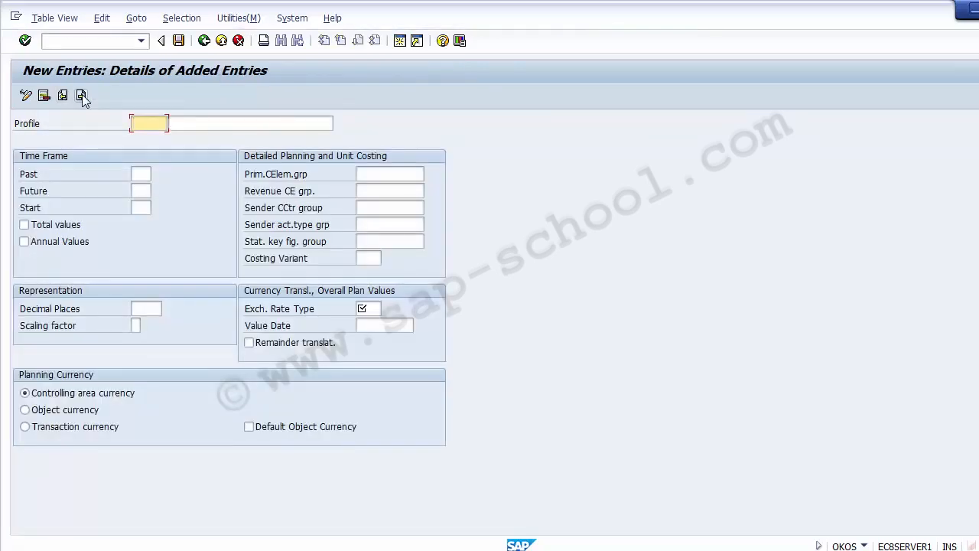
text(1100)
click(186, 122)
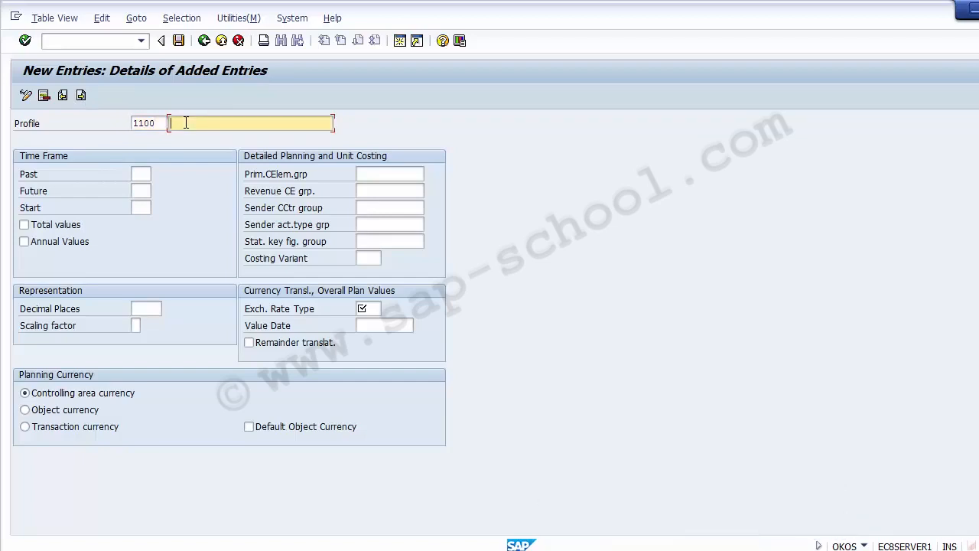
text(IBM Planner Profile)
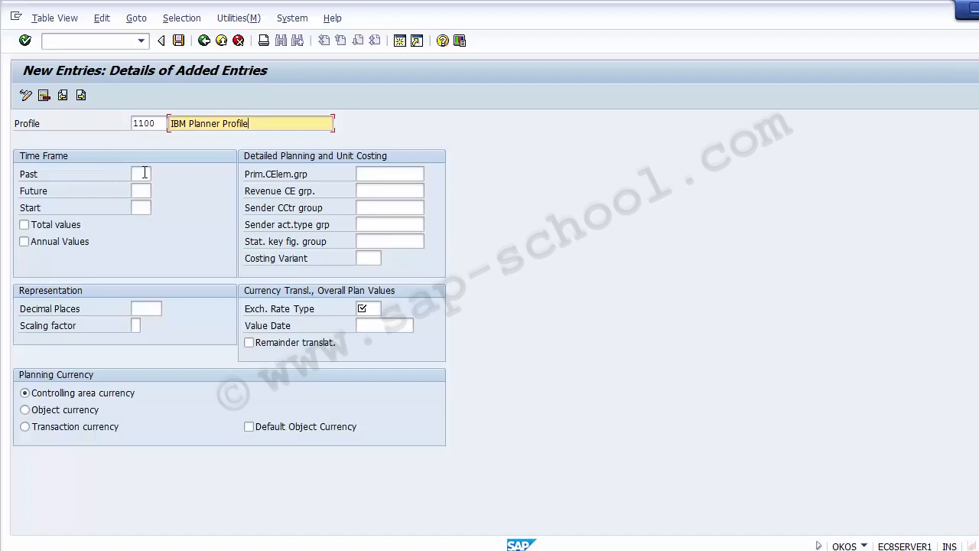
Step: Set the profile's time frame to 2 past and 3 future years, and enable total values and annual values
click(143, 174)
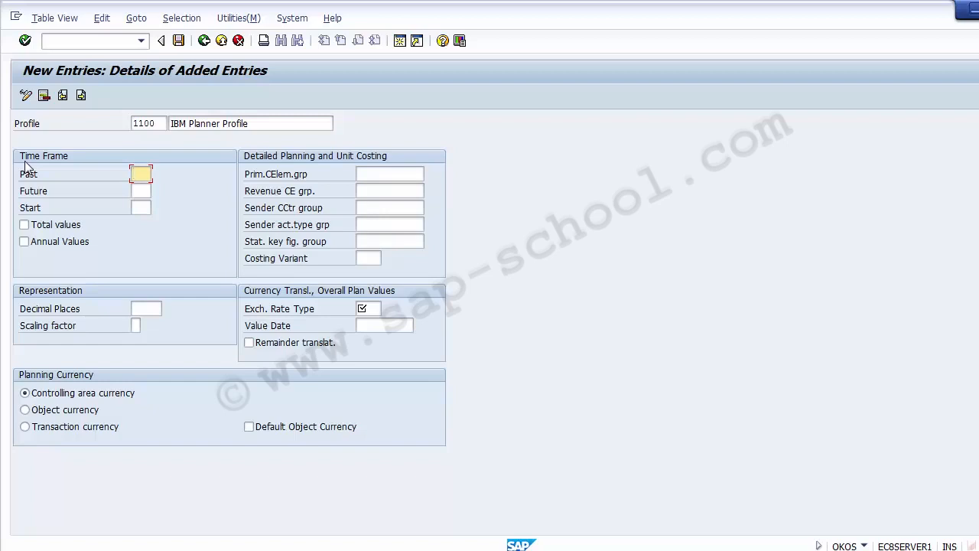
text(2)
key(Tab)
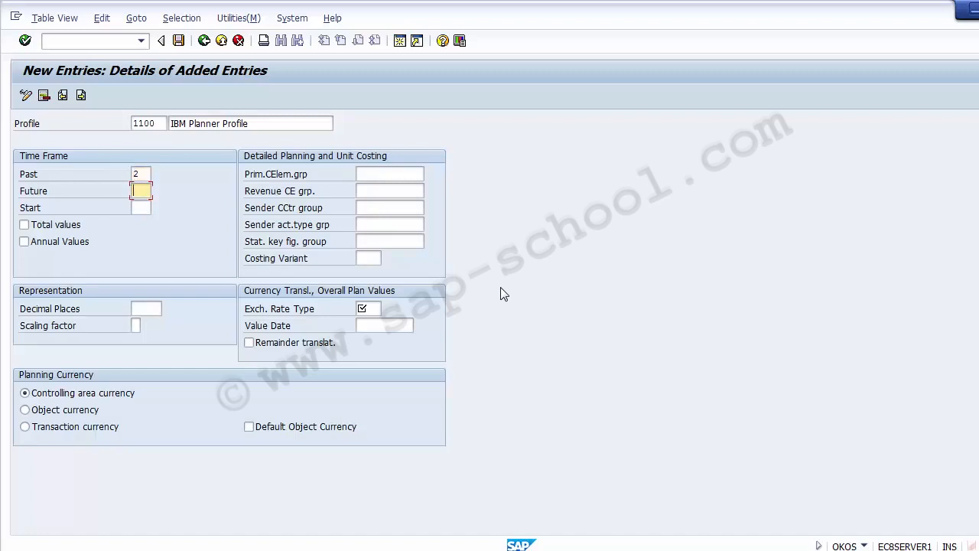
text(3)
key(Tab)
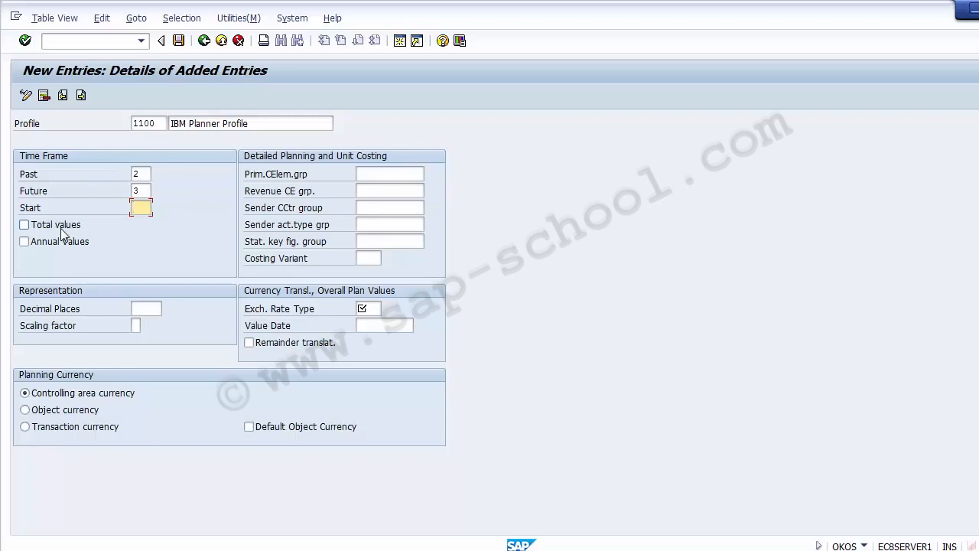
click(62, 230)
click(62, 246)
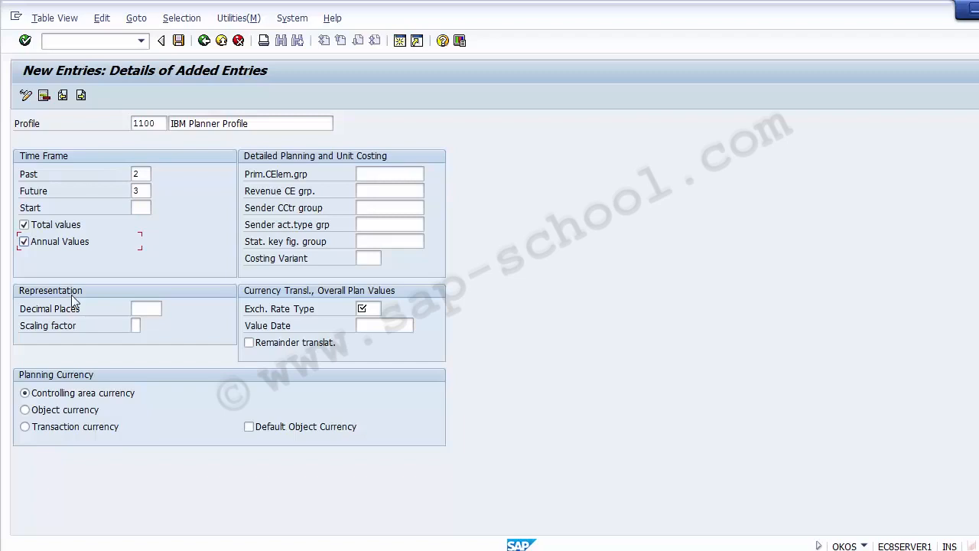
Step: Set the profile's representation to 2 decimal places
click(159, 309)
text(2)
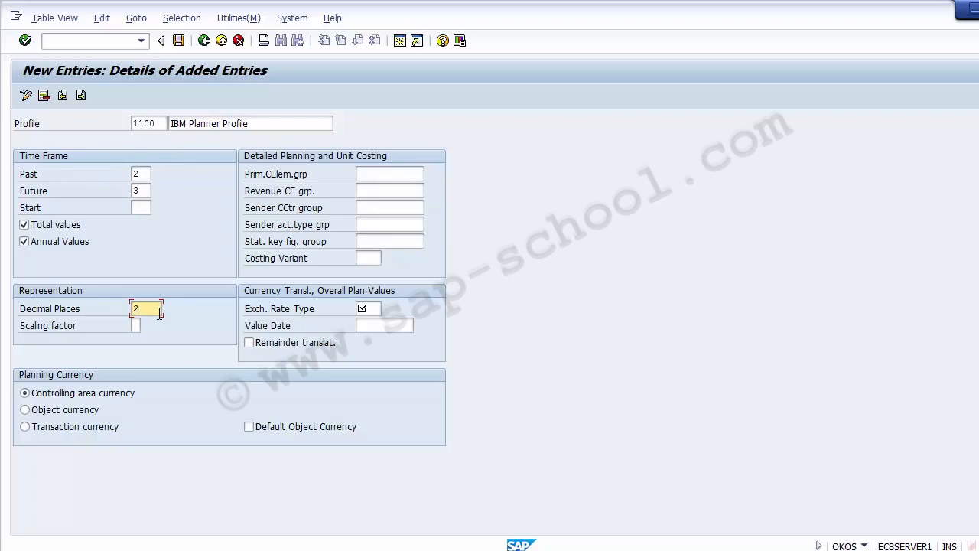
key(Tab)
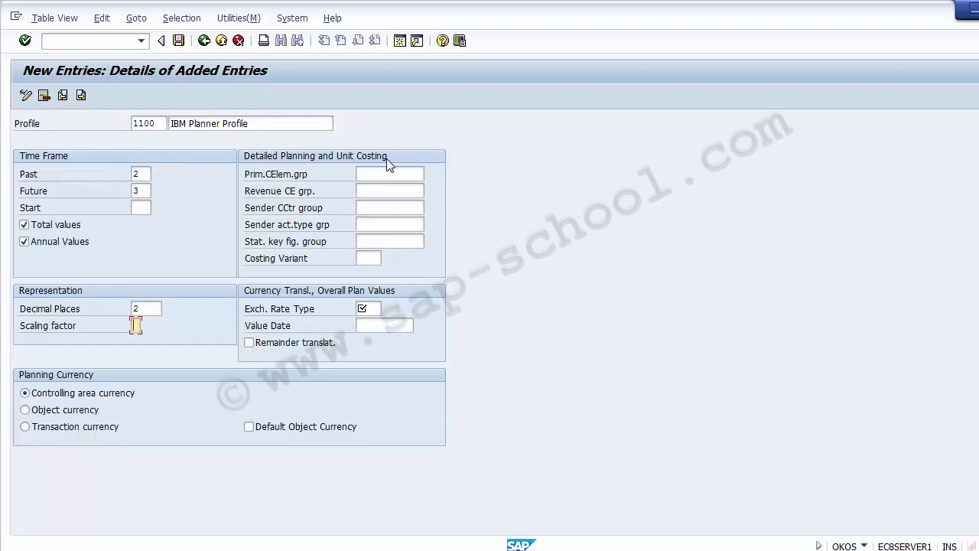
click(391, 179)
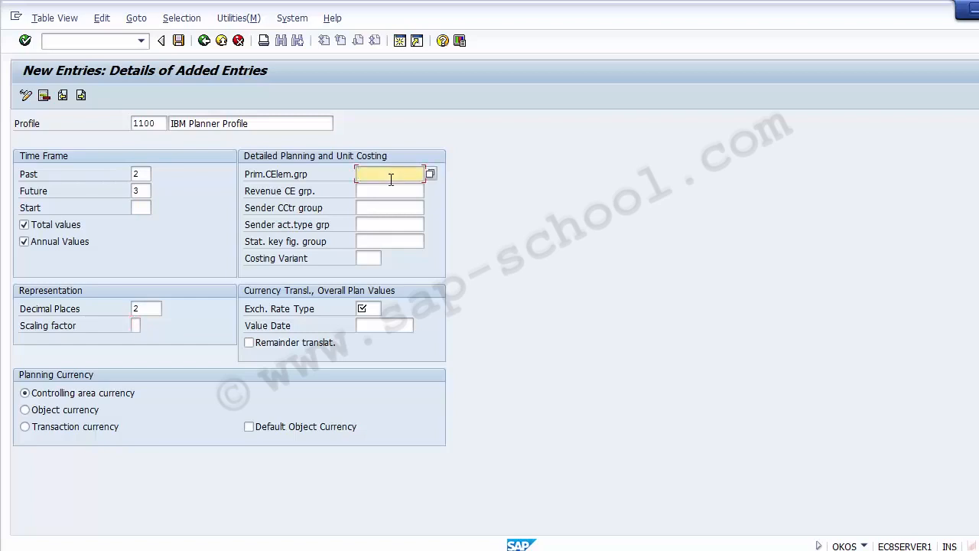
key(Tab)
key(Tab)
key(Tab)
key(Tab)
key(Tab)
key(shift+Tab)
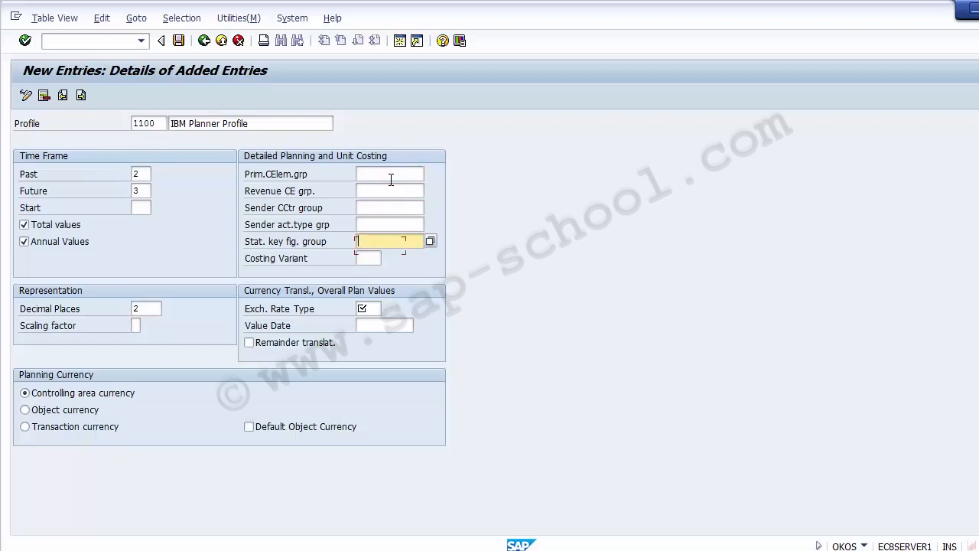
key(shift+Tab)
key(shift+Tab)
key(shift+Tab)
key(shift+Tab)
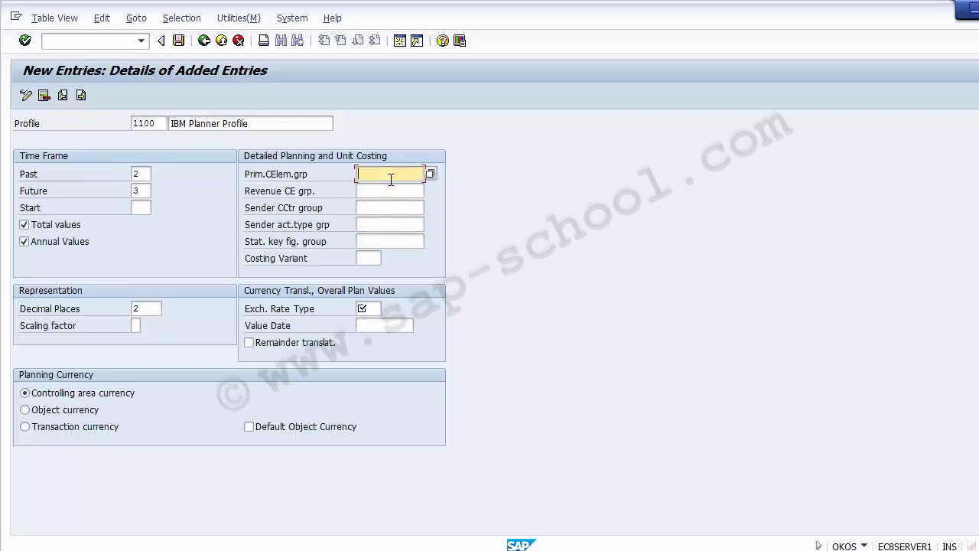
key(Tab)
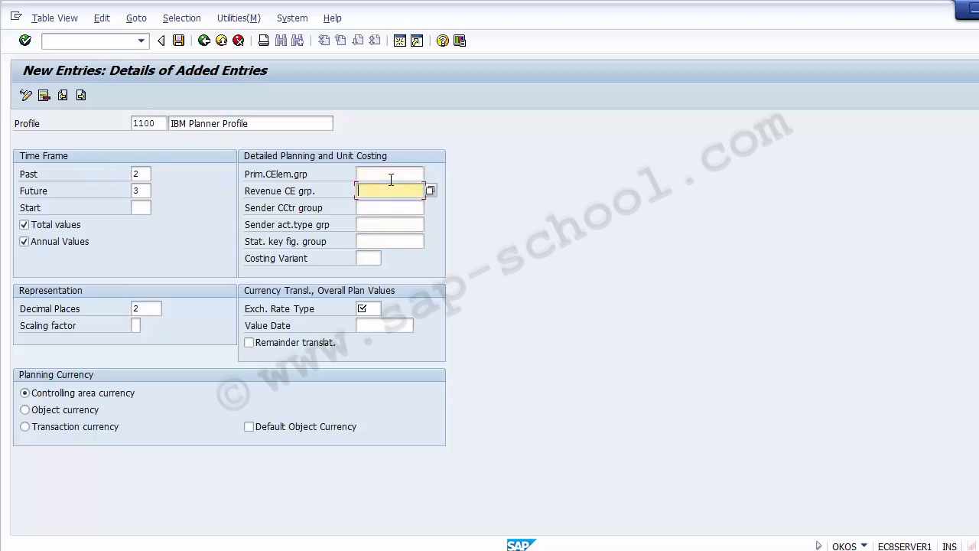
Step: Set the primary cost element group to 1200 Direct Expenses, found through chart of accounts 1000
key(Tab)
key(Tab)
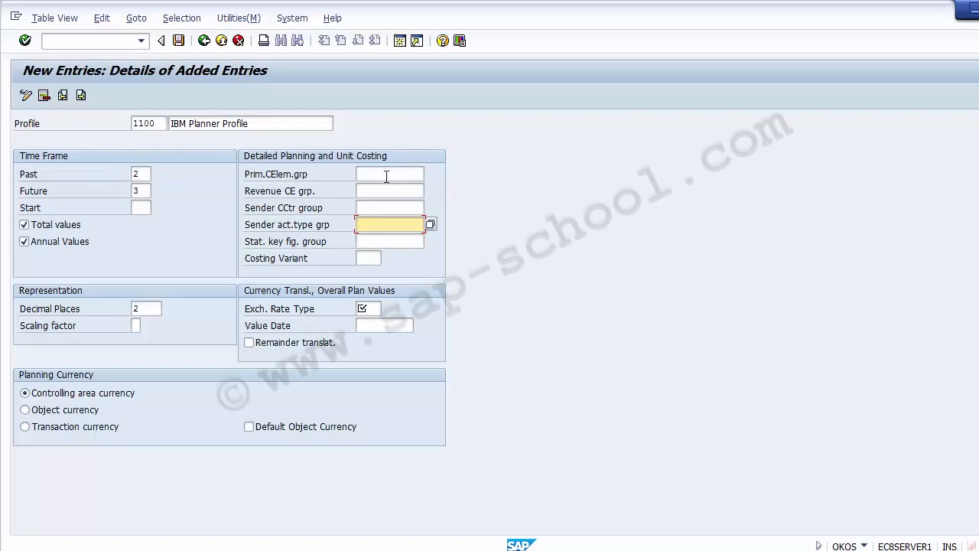
click(387, 174)
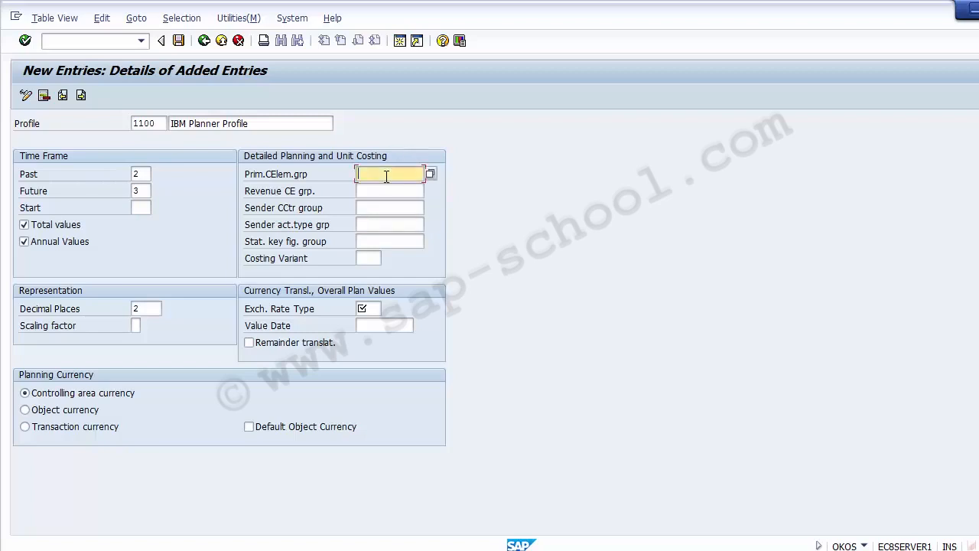
click(429, 175)
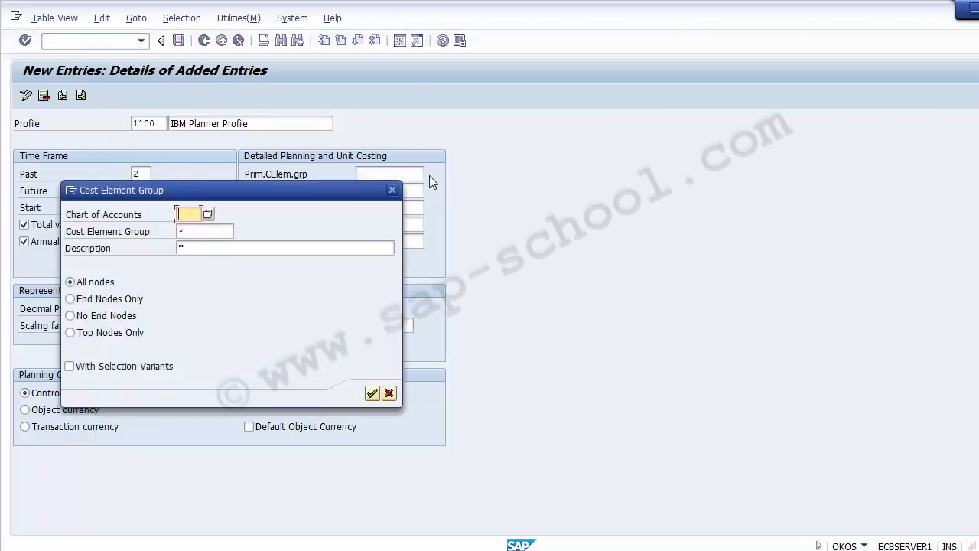
text(1000)
key(Return)
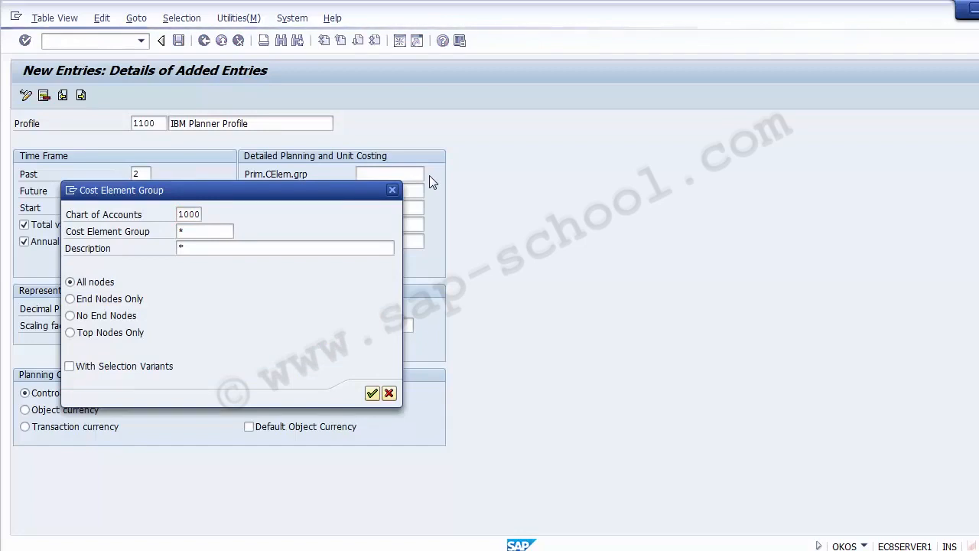
key(Return)
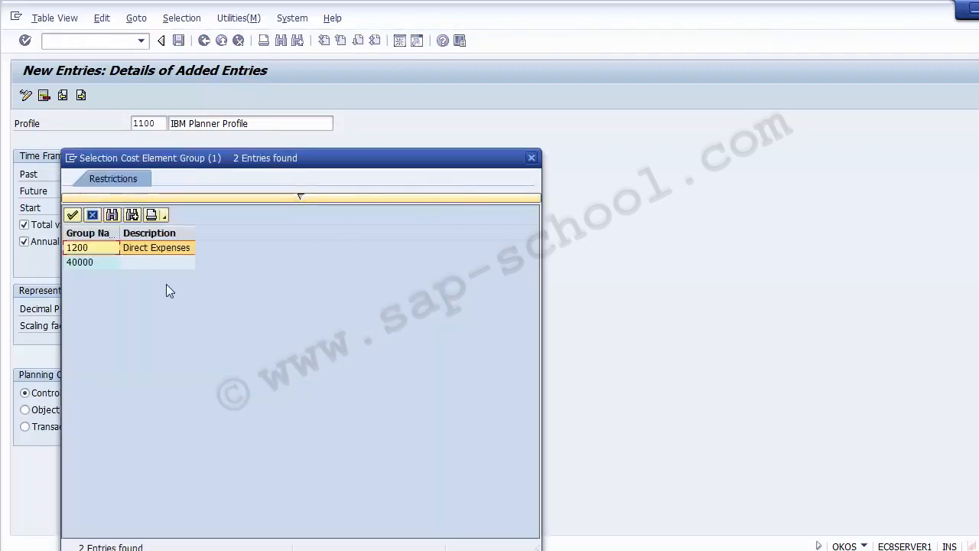
double_click(95, 248)
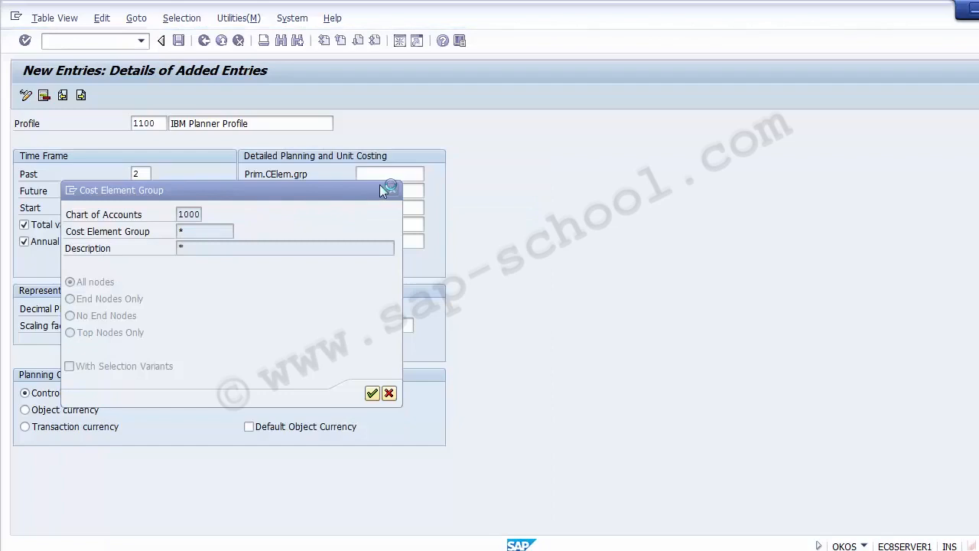
click(401, 178)
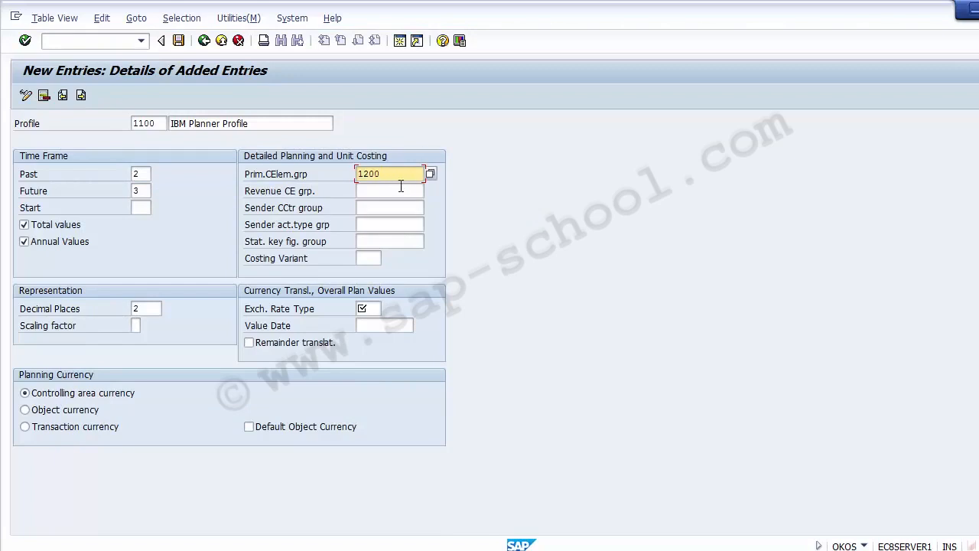
click(393, 190)
click(389, 205)
click(388, 223)
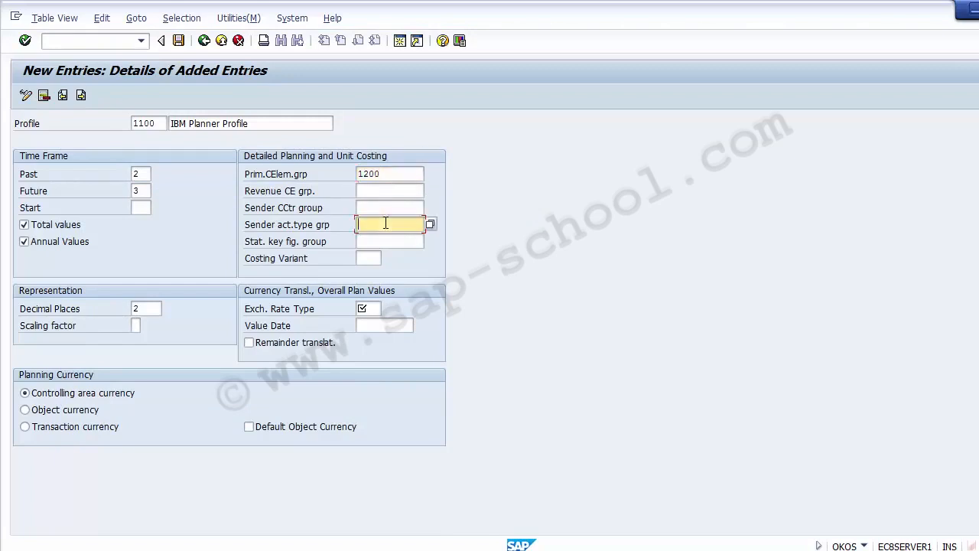
click(385, 240)
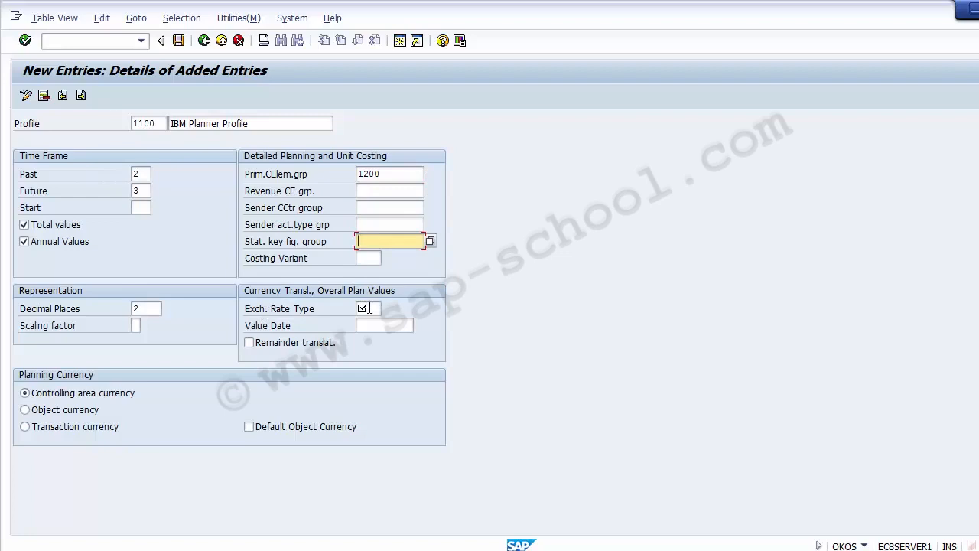
Step: Set the exchange rate type for overall plan values to 2011, Current exchange rate
click(272, 313)
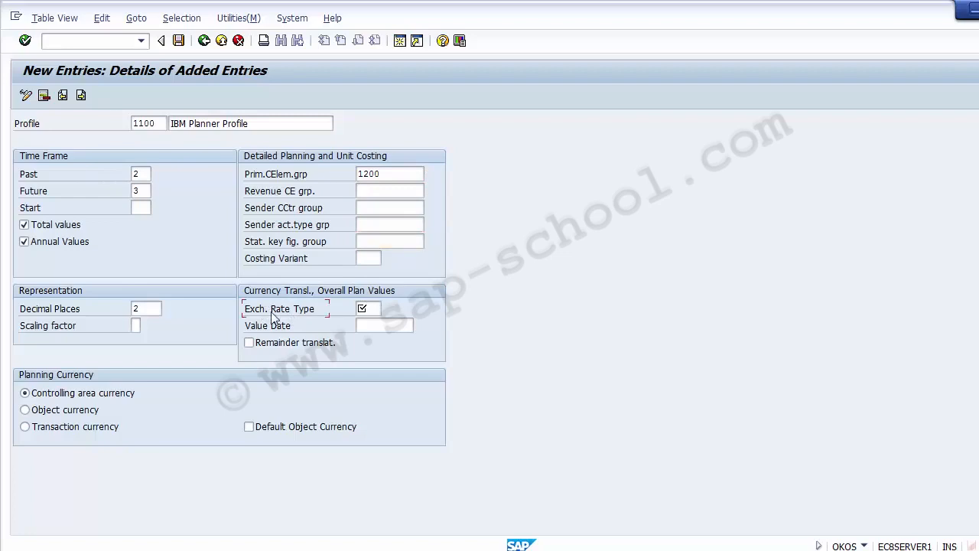
click(364, 308)
click(387, 309)
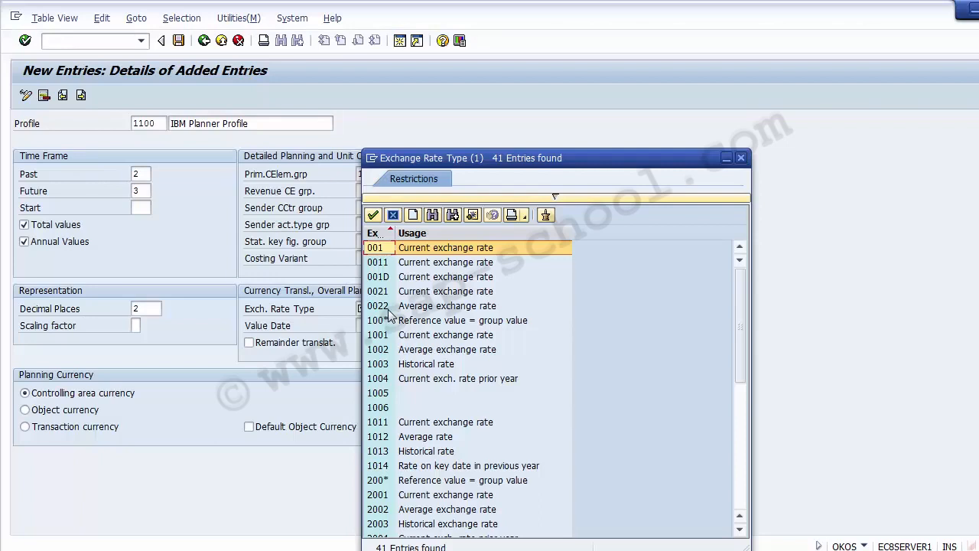
key(Down)
key(Down)
key(Down)
key(Down)
key(Down)
key(Down)
key(Down)
key(Down)
key(Down)
key(Down)
key(Down)
key(Down)
key(Down)
key(Down)
key(Down)
key(Down)
key(Down)
key(Down)
key(Down)
key(Down)
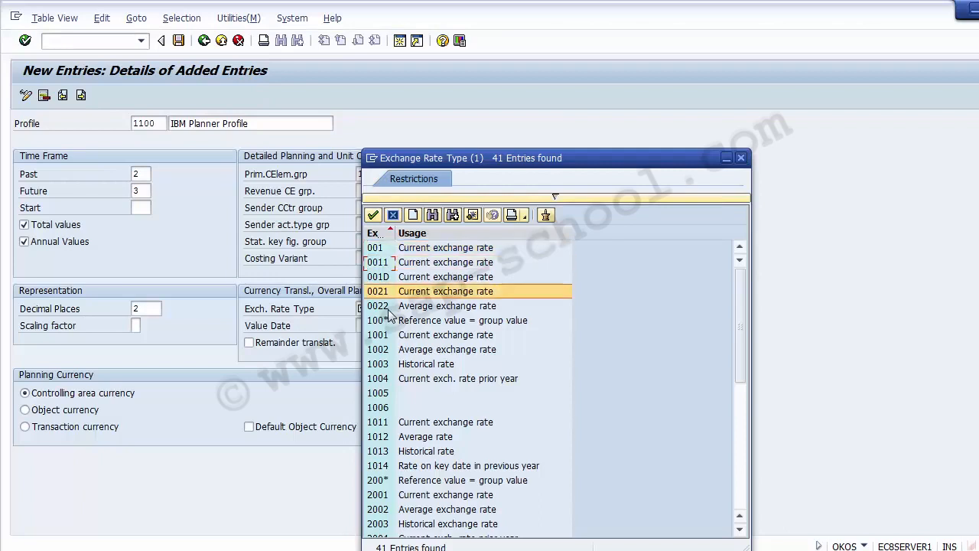
key(Up)
key(Up)
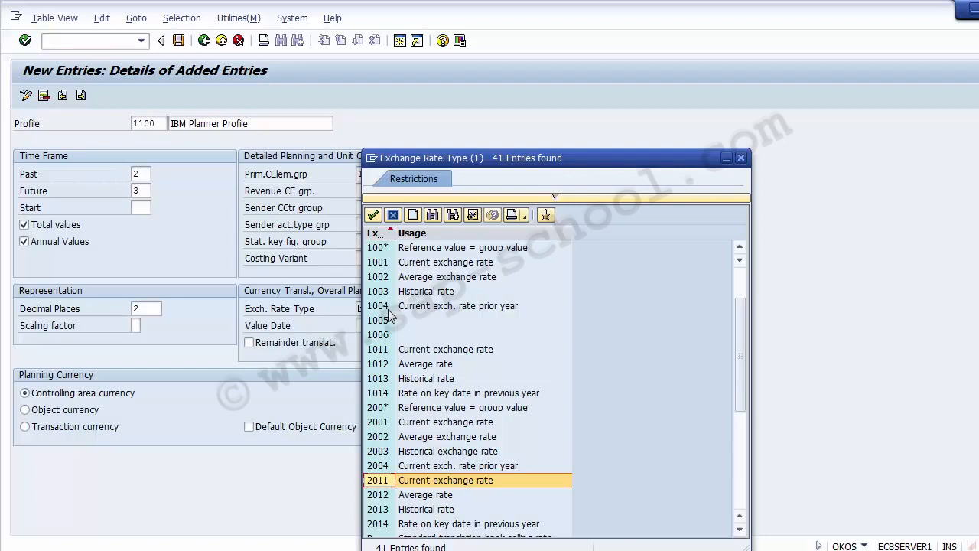
key(Return)
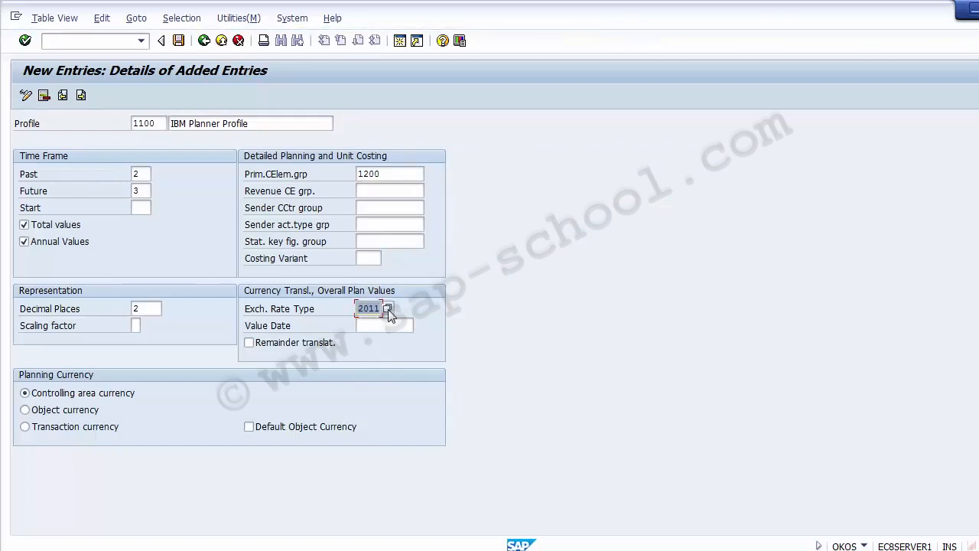
Step: Choose controlling area currency for planning and save the profile to the FICO Configurations customizing request
click(88, 394)
click(180, 43)
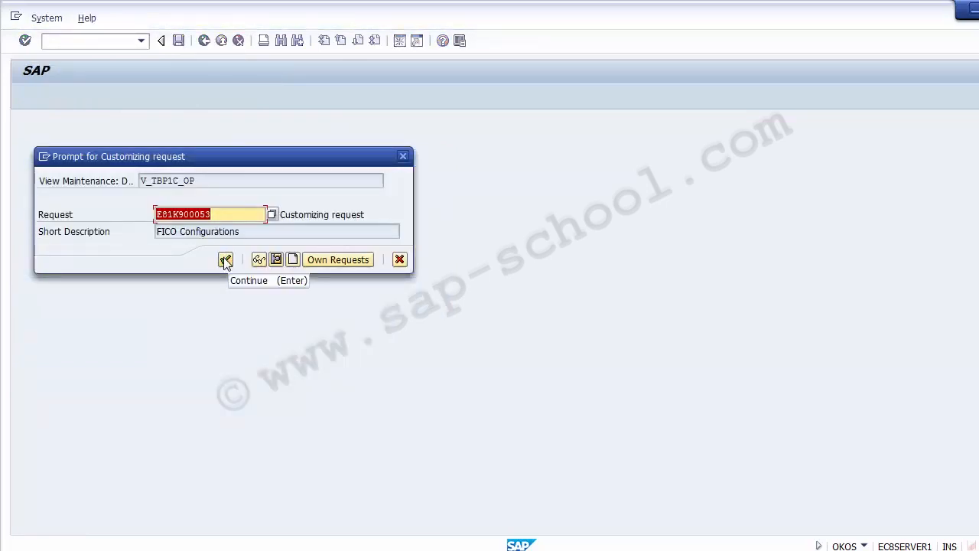
click(224, 259)
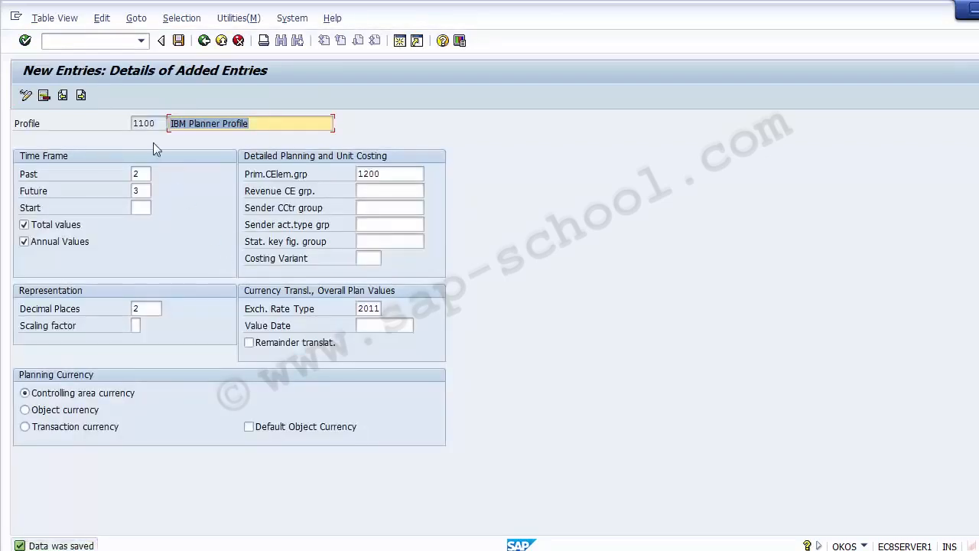
drag(157, 123, 128, 123)
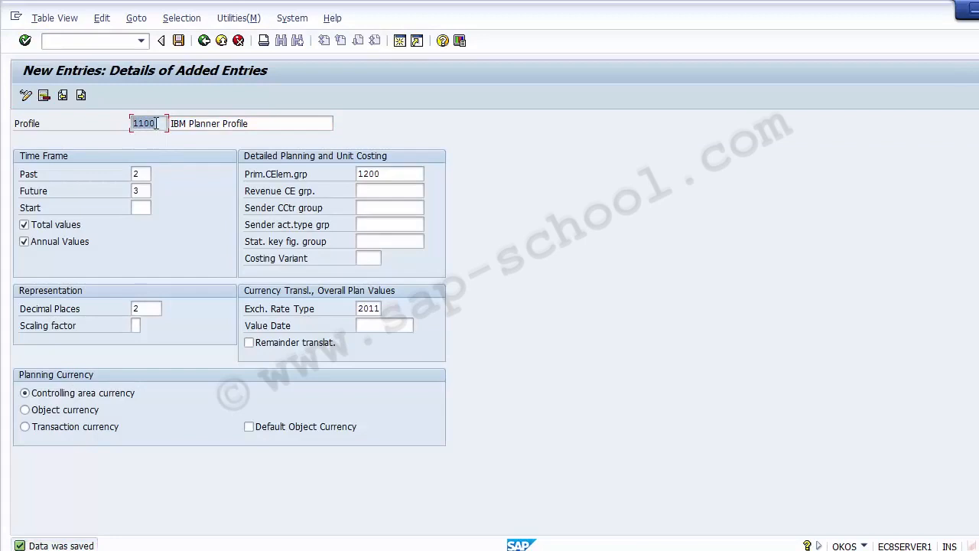
drag(258, 122, 145, 121)
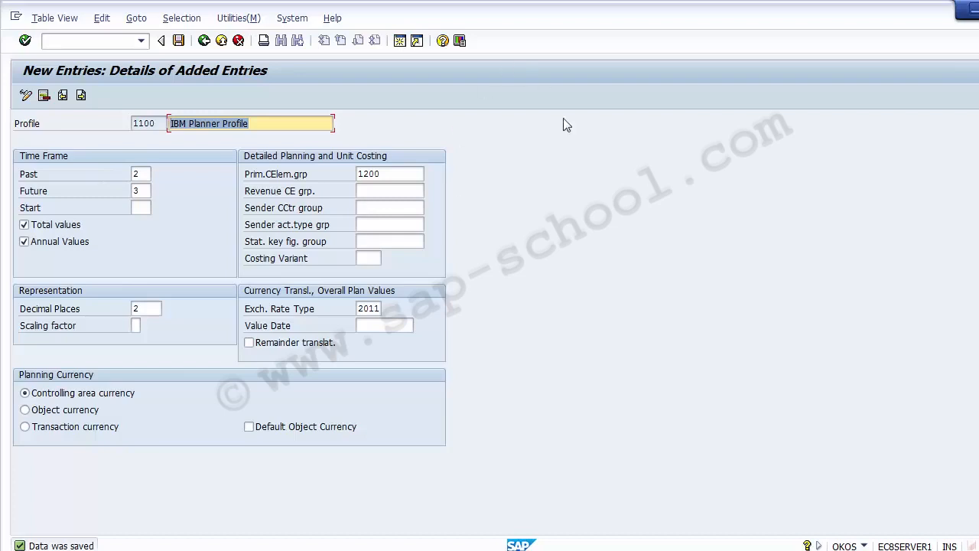
Step: Leave the plan profile maintenance and its activity selection to return to the IMG structure
click(204, 40)
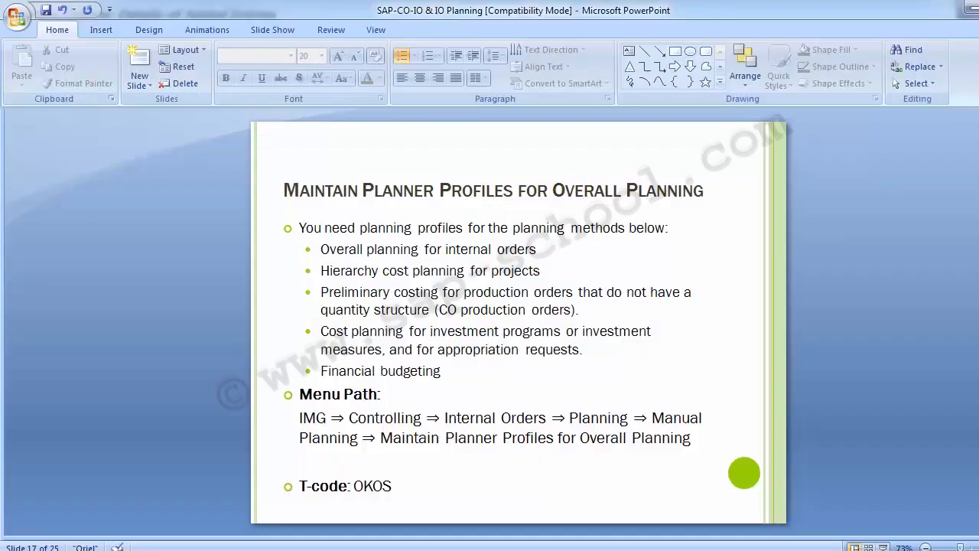
key(Page_Down)
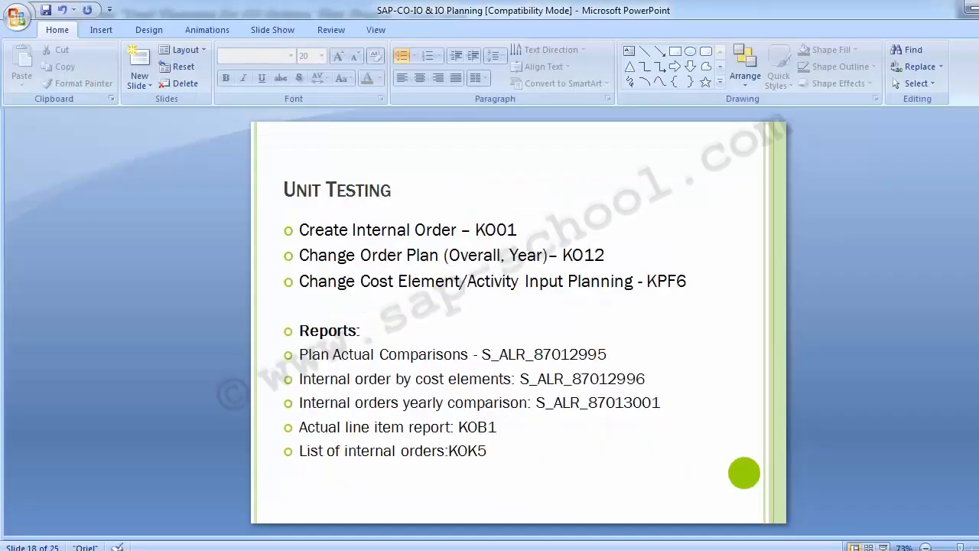
key(Page_Up)
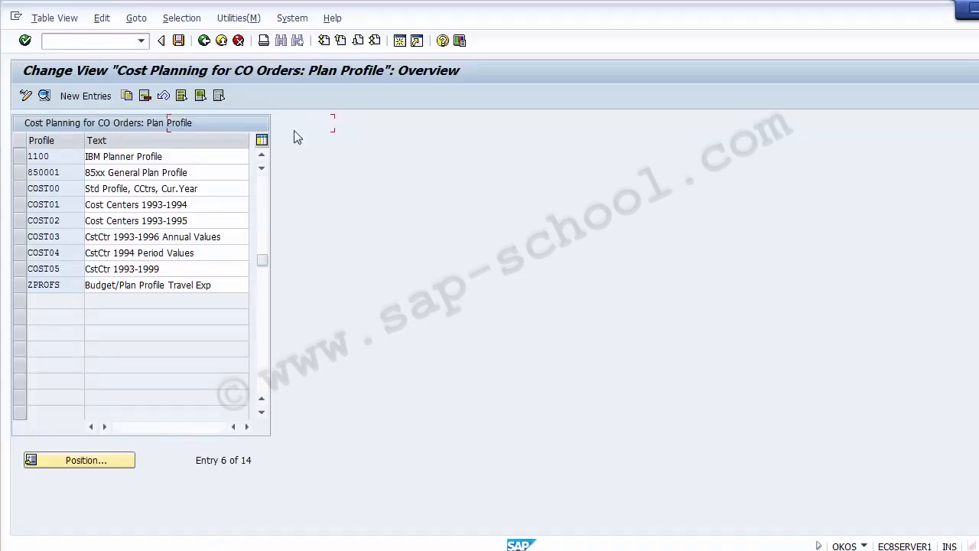
click(204, 41)
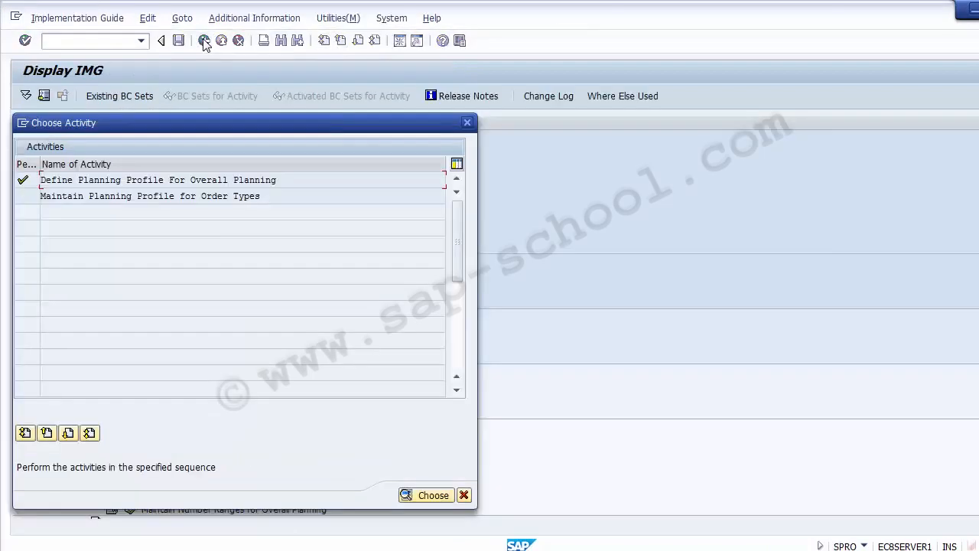
click(465, 495)
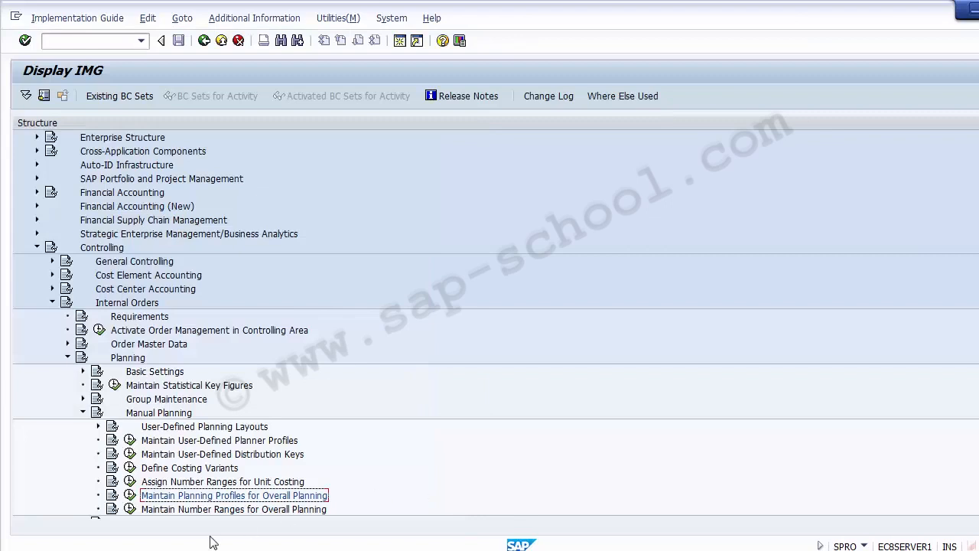
Step: Open the planning/budgeting number range intervals for editing through Maintain Number Ranges for Overall Planning
click(190, 511)
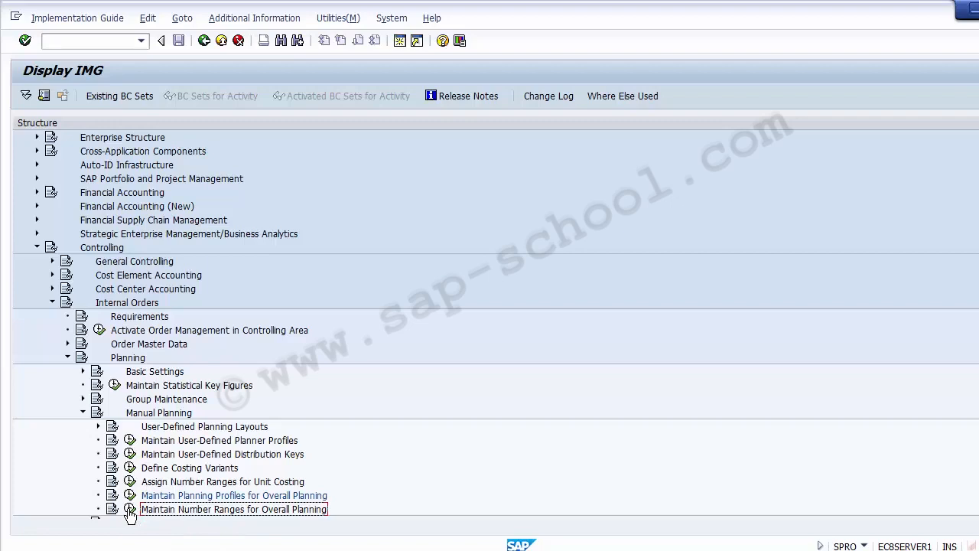
click(129, 508)
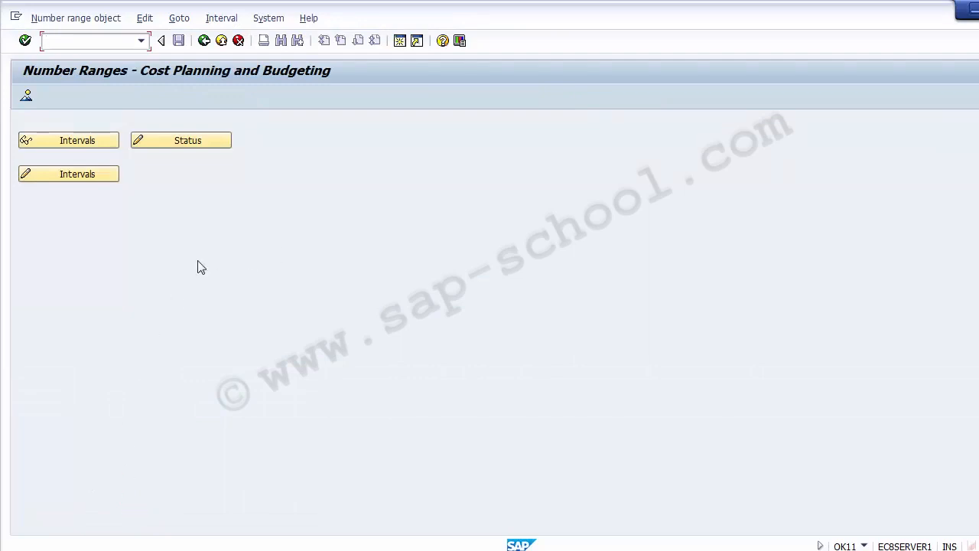
click(88, 175)
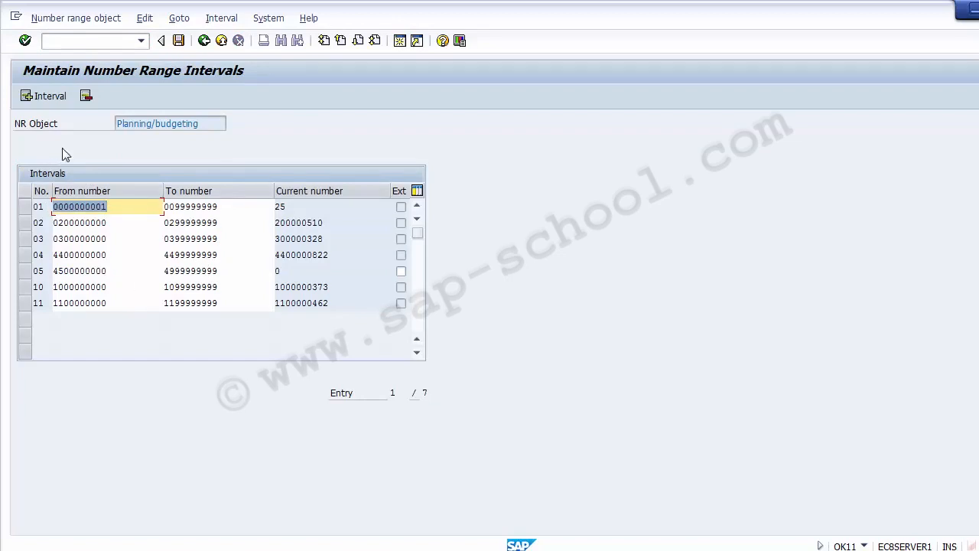
Step: Insert a new number range interval 08 from 800000 to 800999 with internal numbering
click(42, 98)
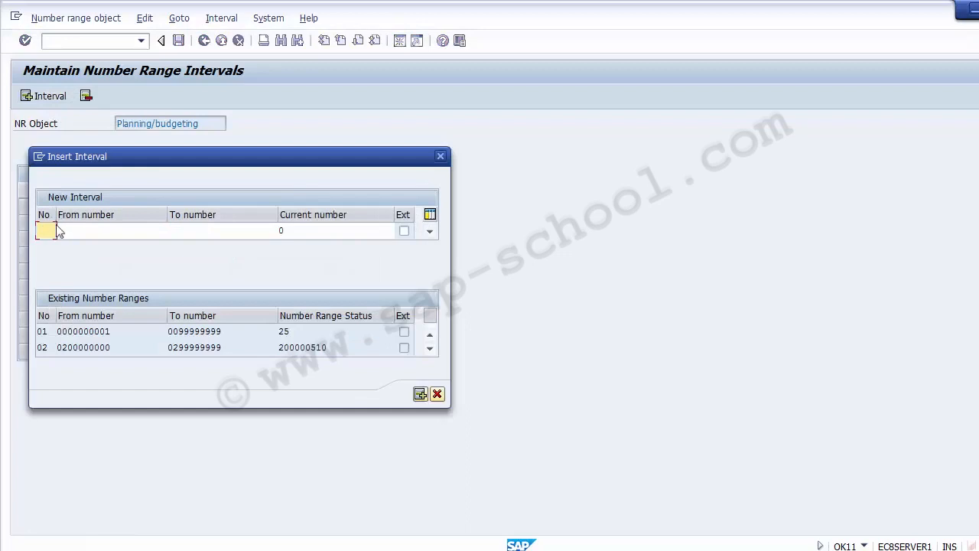
text(03)
key(Tab)
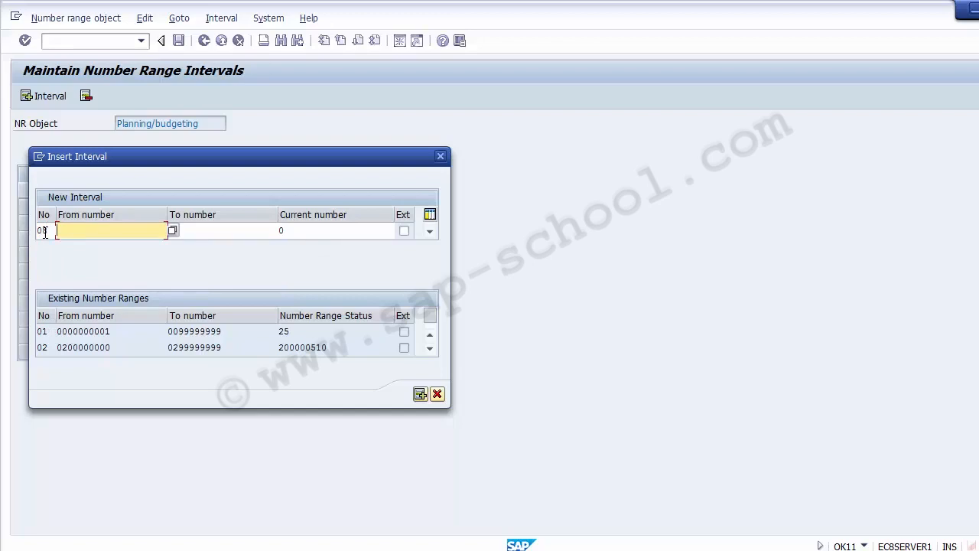
text(800000)
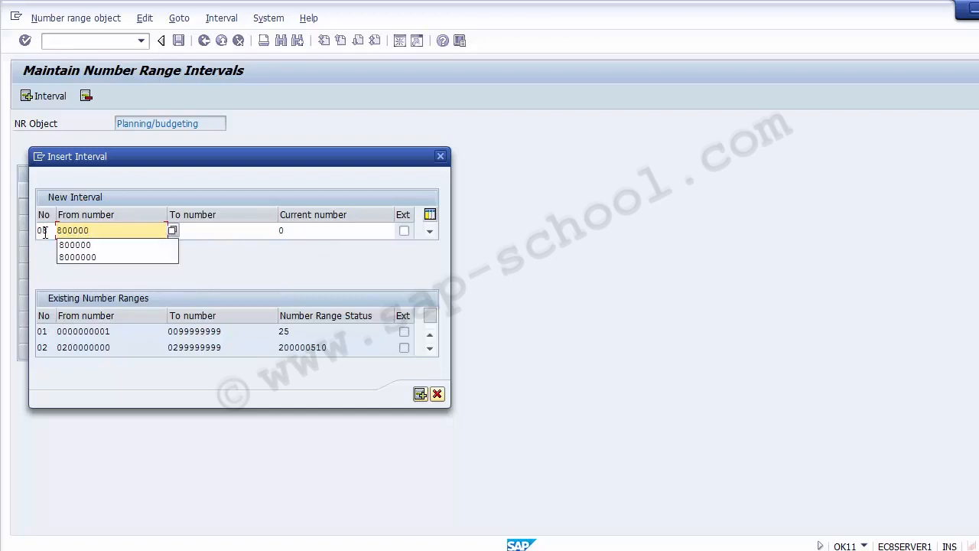
key(Tab)
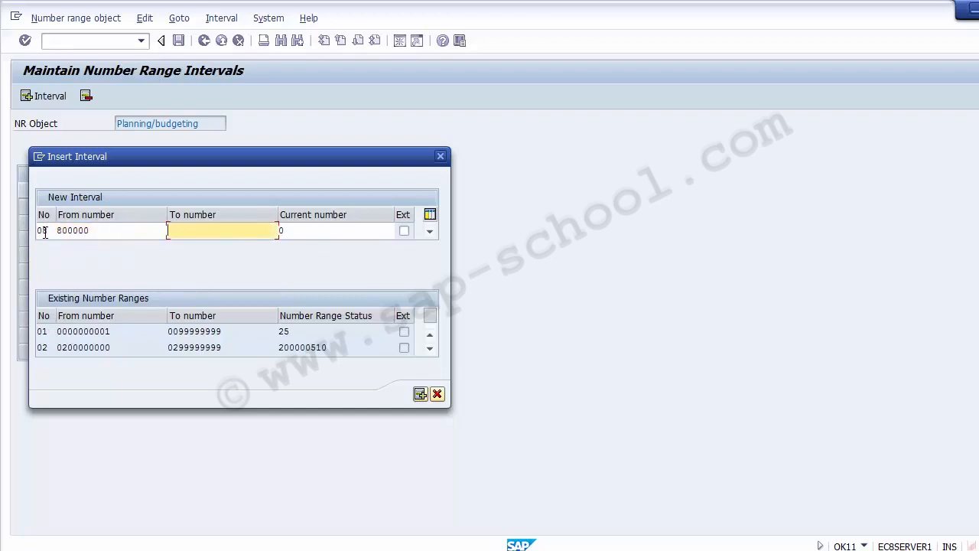
text(8000999)
key(BackSpace)
click(116, 231)
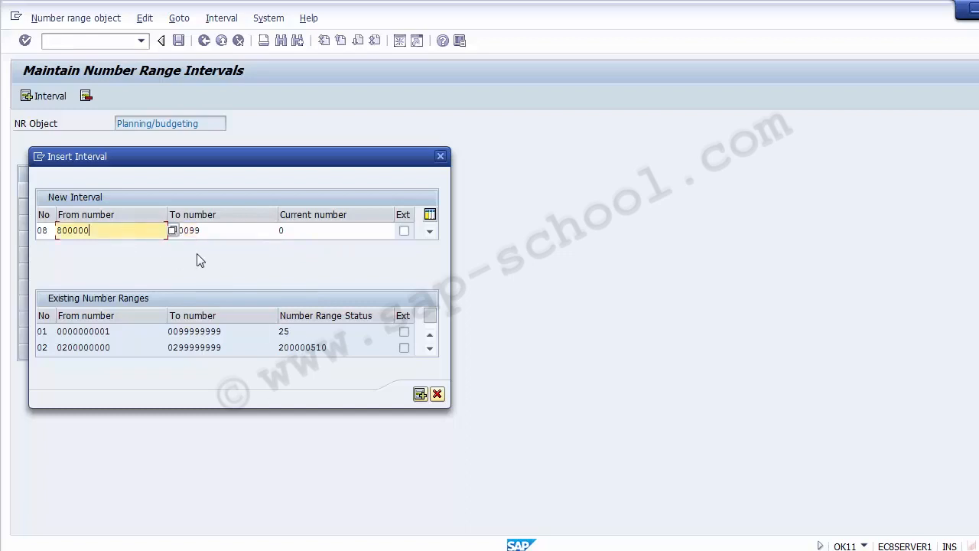
click(222, 228)
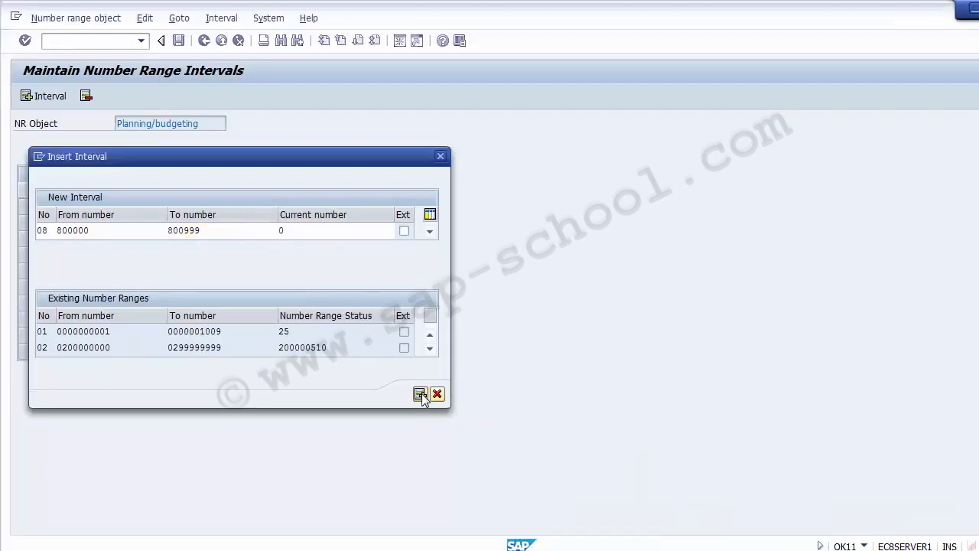
click(420, 394)
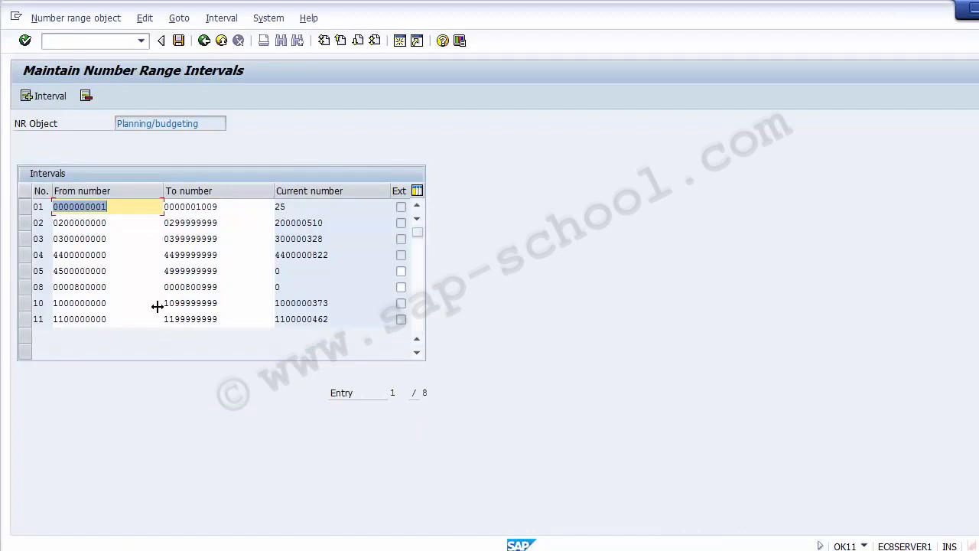
Step: Save the number range intervals with interval 08 and acknowledge the transport notice
click(25, 287)
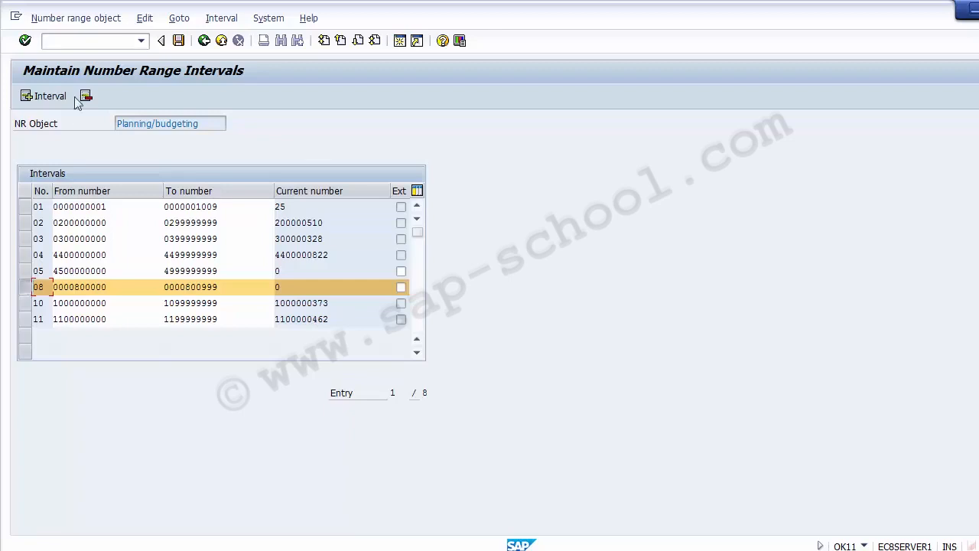
click(177, 41)
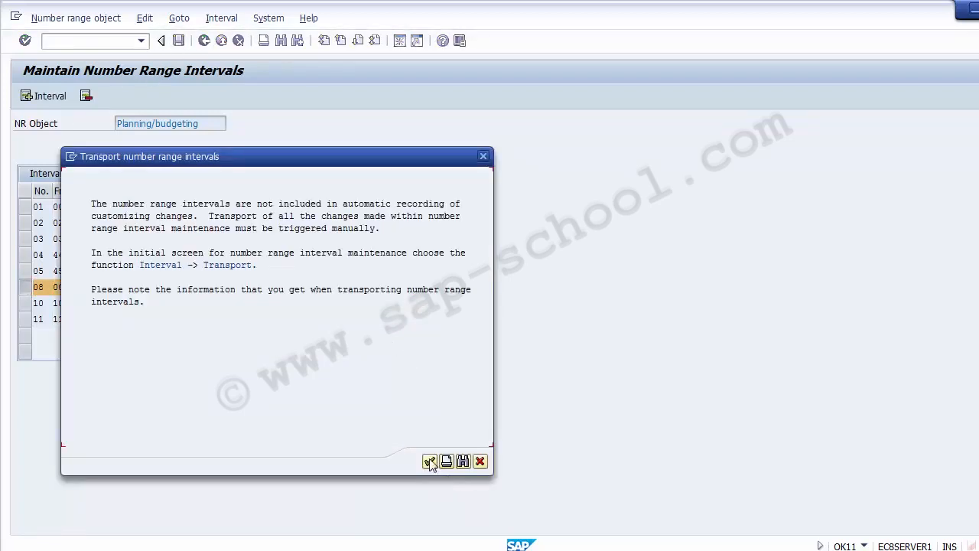
click(430, 462)
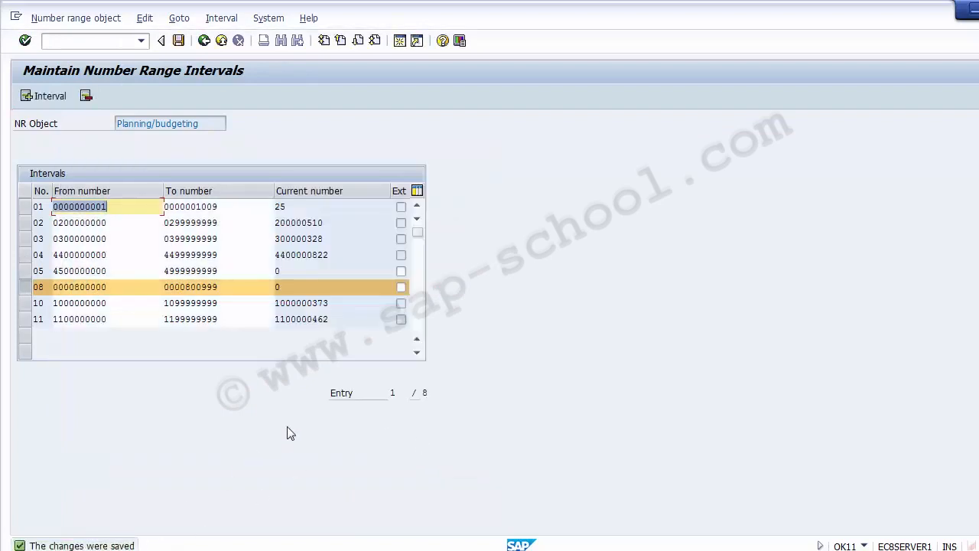
Step: Leave the number range maintenance and project customizing to return to SAP Easy Access
click(203, 45)
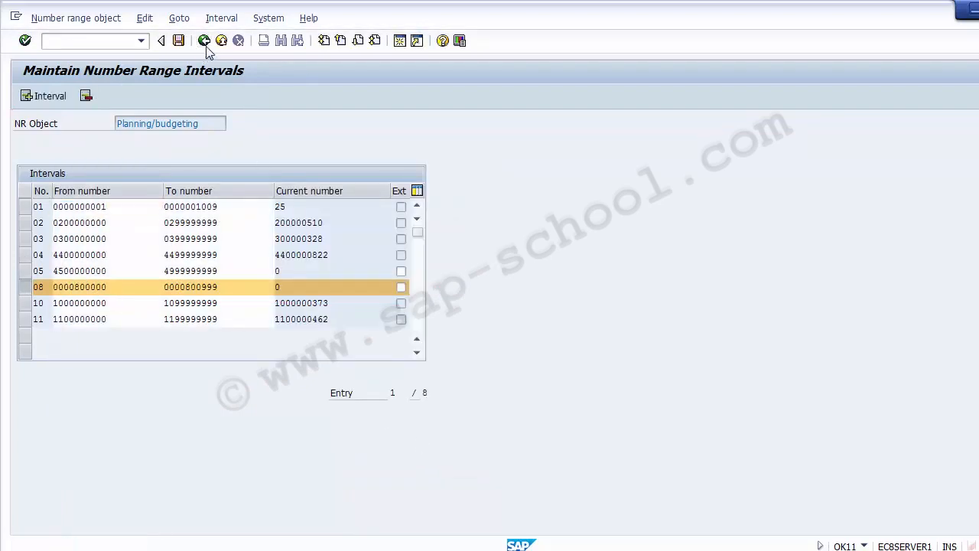
click(221, 43)
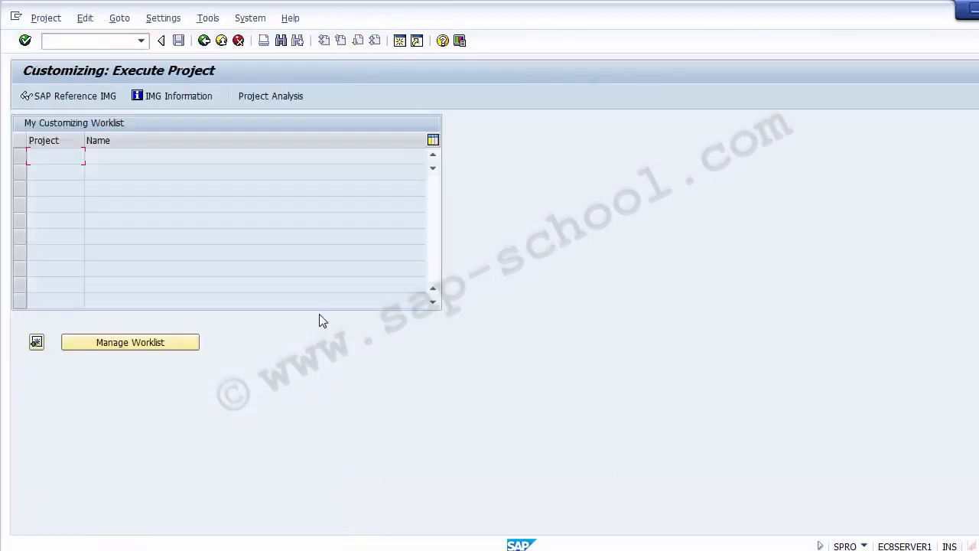
click(221, 40)
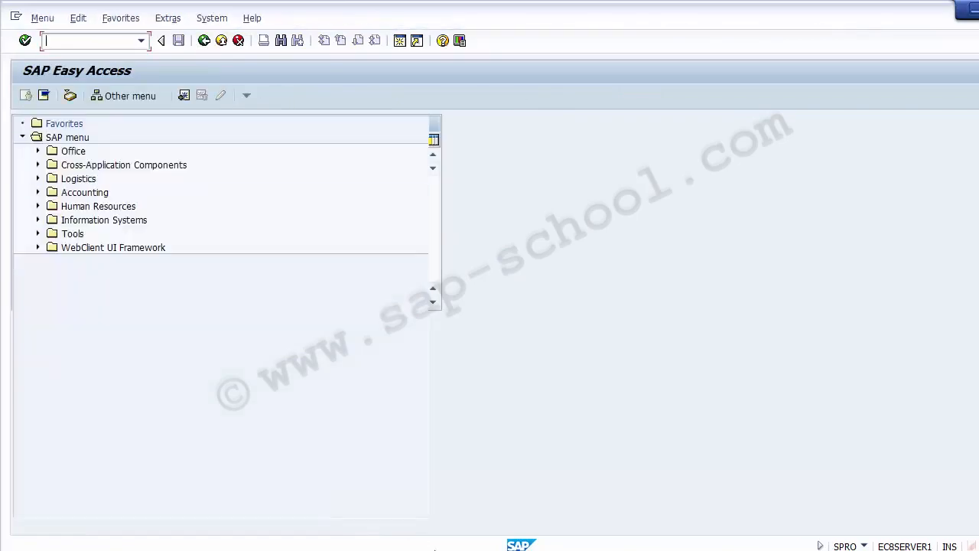
Step: Check the Unit Testing slide in PowerPoint for the internal order transaction codes and switch back to SAP
click(438, 549)
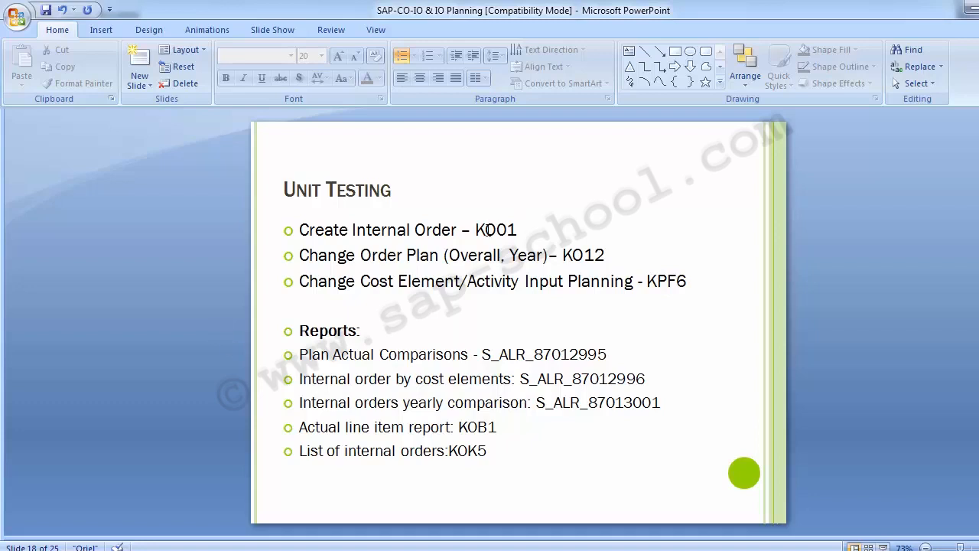
mouse_move(415, 531)
click(450, 516)
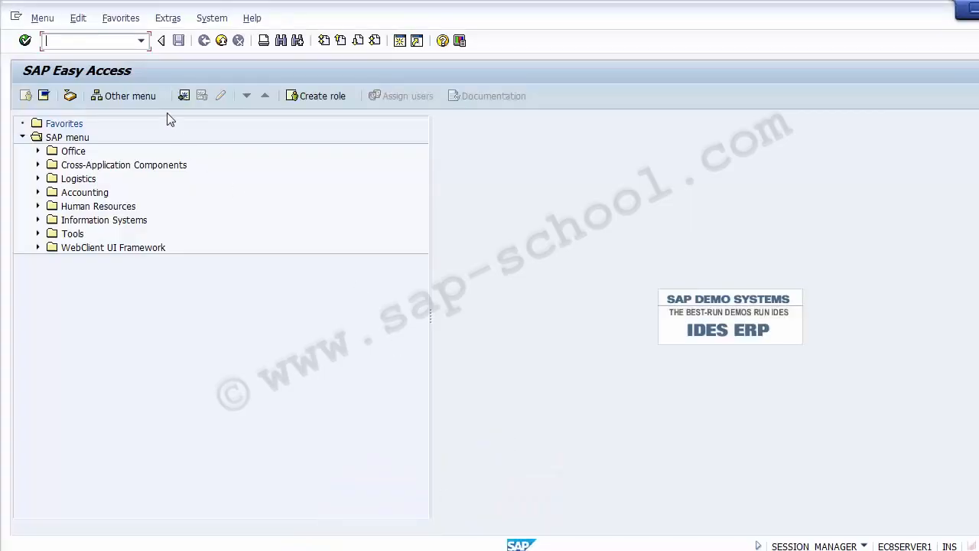
Step: Start transaction KO01 to create an internal order
click(99, 42)
text(KO01)
key(Return)
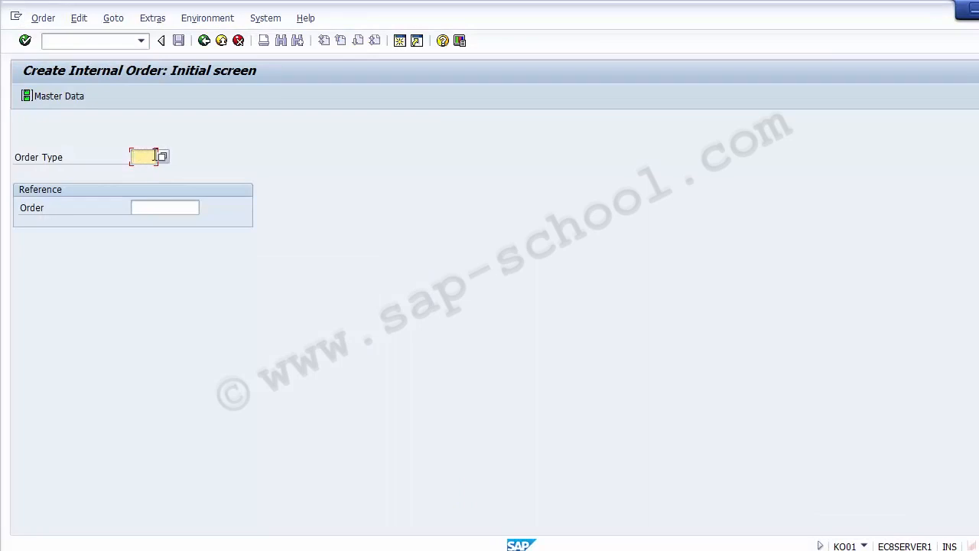
Step: Find order type 1100 "Real Internal Order Type" among the possible order types and choose it for the new internal order
click(162, 156)
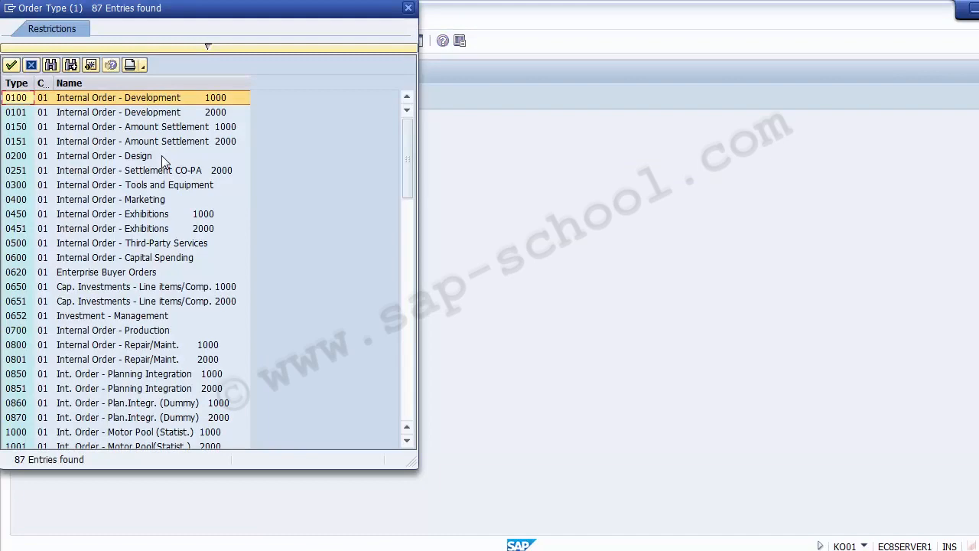
key(Down)
key(Down)
key(Down)
key(Down)
key(Down)
key(Down)
key(Down)
key(Down)
key(Down)
key(Down)
key(Down)
key(Down)
key(Down)
key(Down)
key(Down)
key(Down)
key(Down)
key(Down)
key(Down)
key(Down)
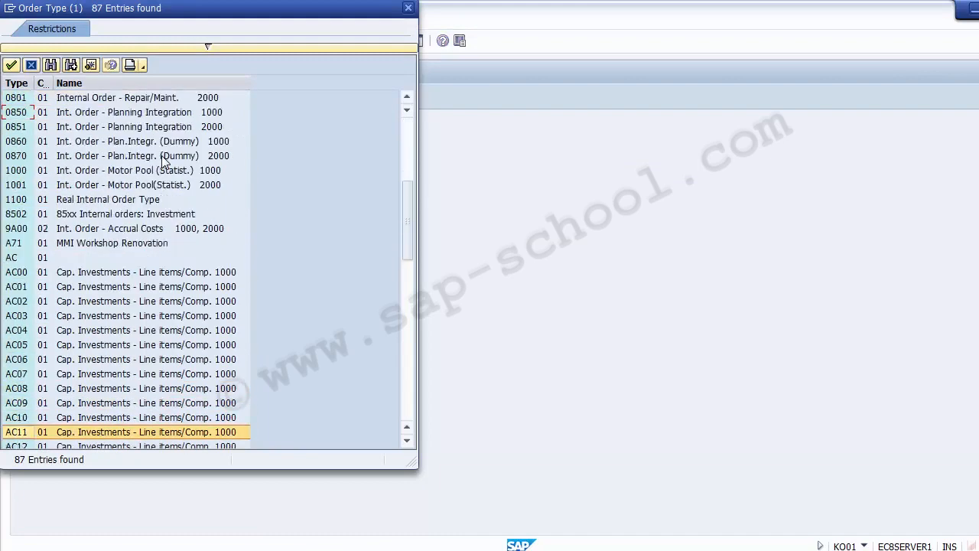
key(Down)
key(Down)
key(Down)
key(Down)
key(Down)
key(Down)
key(Down)
key(Down)
key(Down)
key(Down)
key(Down)
key(Up)
key(Up)
key(Up)
key(Up)
key(Up)
key(Up)
key(Page_Down)
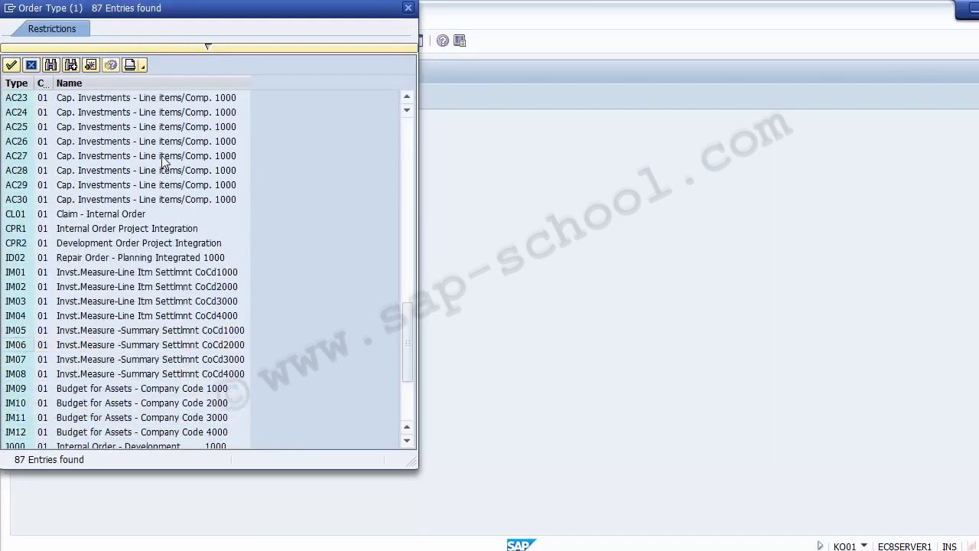
key(Page_Down)
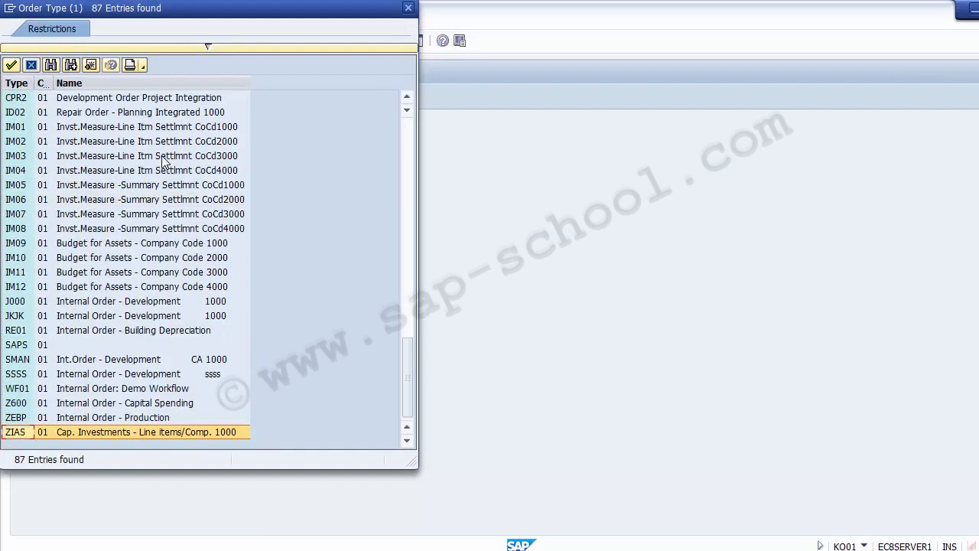
key(Up)
key(Up)
key(Up)
key(Up)
key(Up)
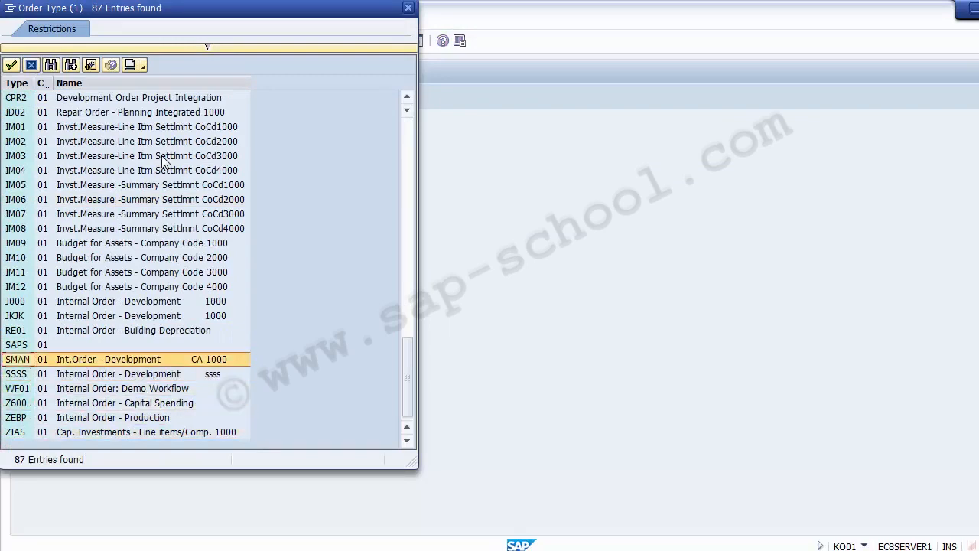
key(Up)
key(Up)
key(Up)
key(Up)
key(Up)
key(Up)
key(Up)
key(Up)
key(Up)
key(Up)
key(Up)
key(Up)
key(Up)
key(Up)
key(Up)
key(Up)
key(Up)
key(Up)
key(Up)
key(Up)
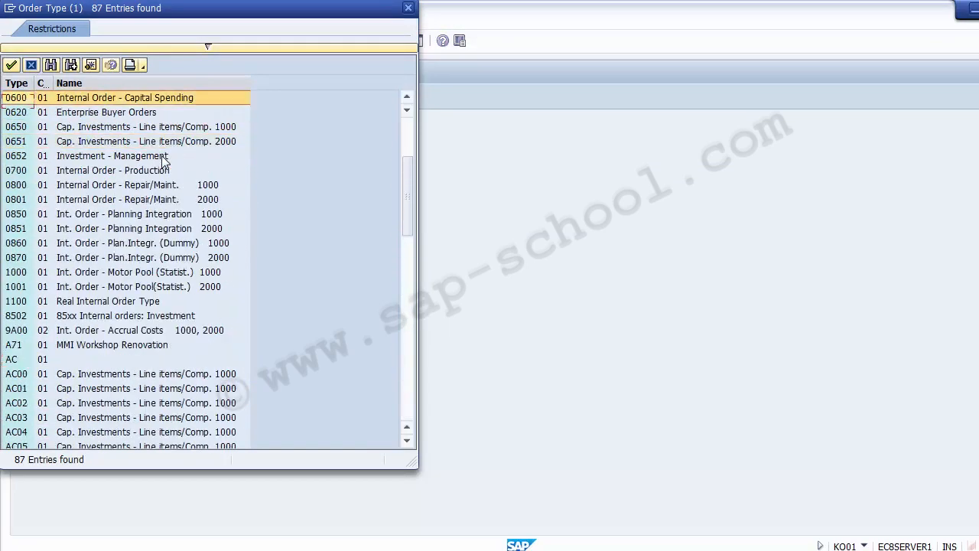
key(Down)
key(Down)
key(Down)
key(Down)
key(Down)
key(Down)
key(Down)
key(Down)
key(Down)
key(Down)
key(Down)
key(Down)
key(Down)
key(Down)
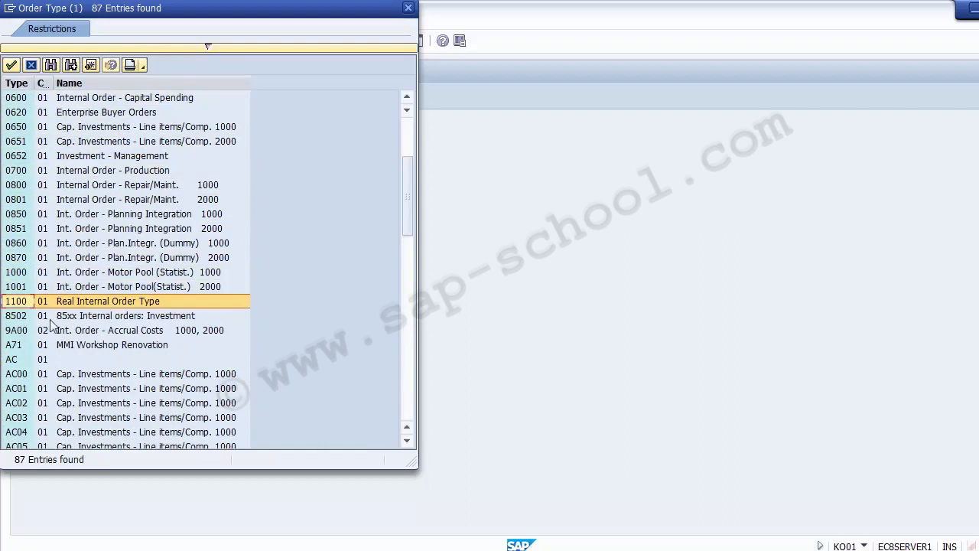
double_click(20, 308)
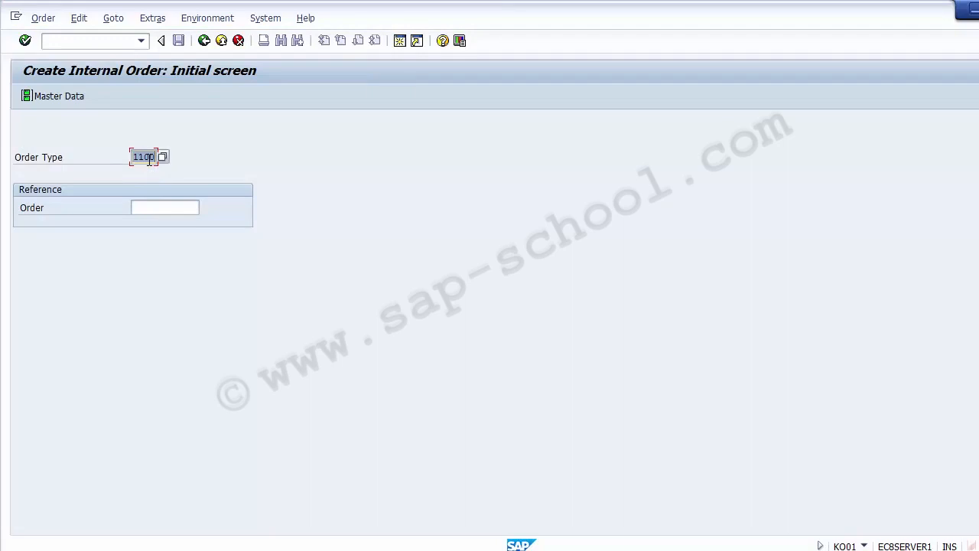
Step: Proceed to the order's master data with controlling area Z100
key(Return)
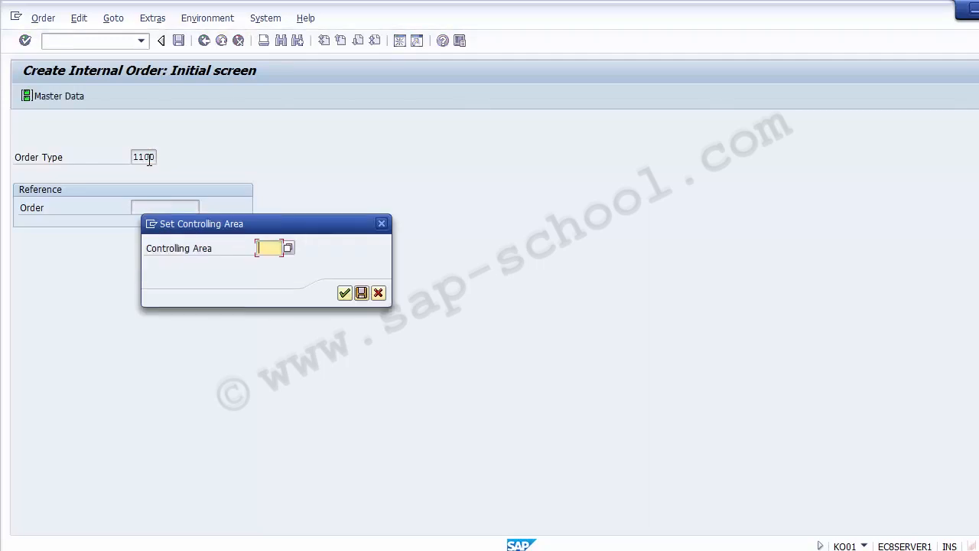
text(Z100)
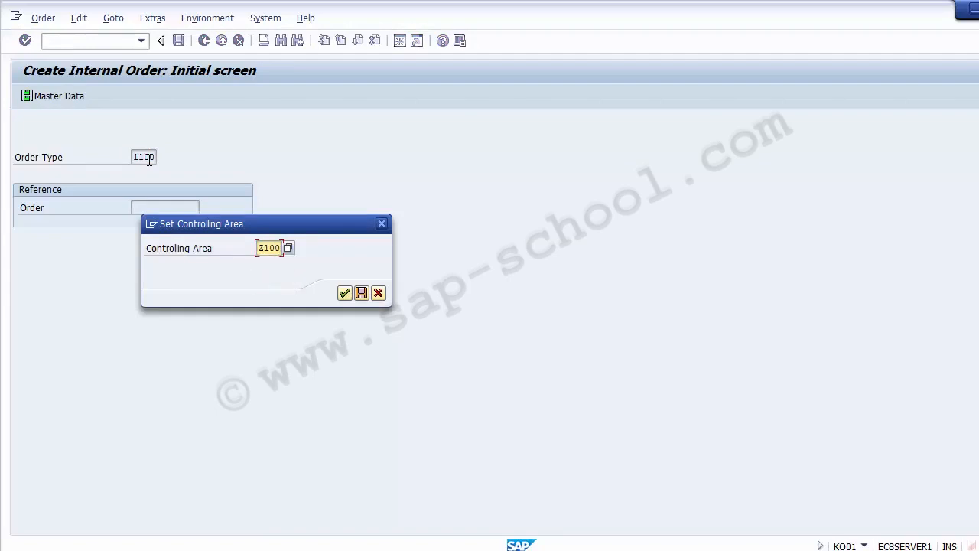
key(Return)
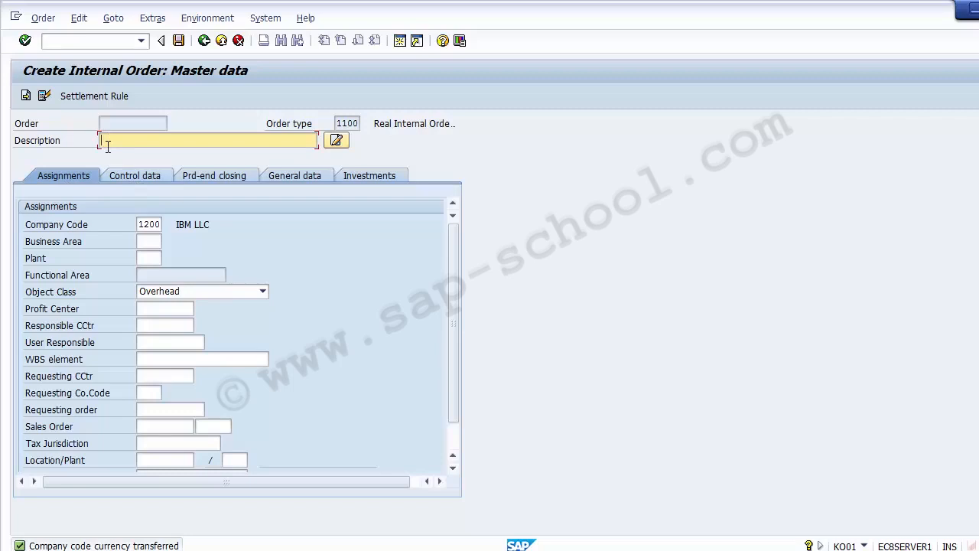
Step: Describe the order as "Internal Order for ABC Fair" and keep company code 1200 and object class Overhead
text(Internal Order for ABC Fair)
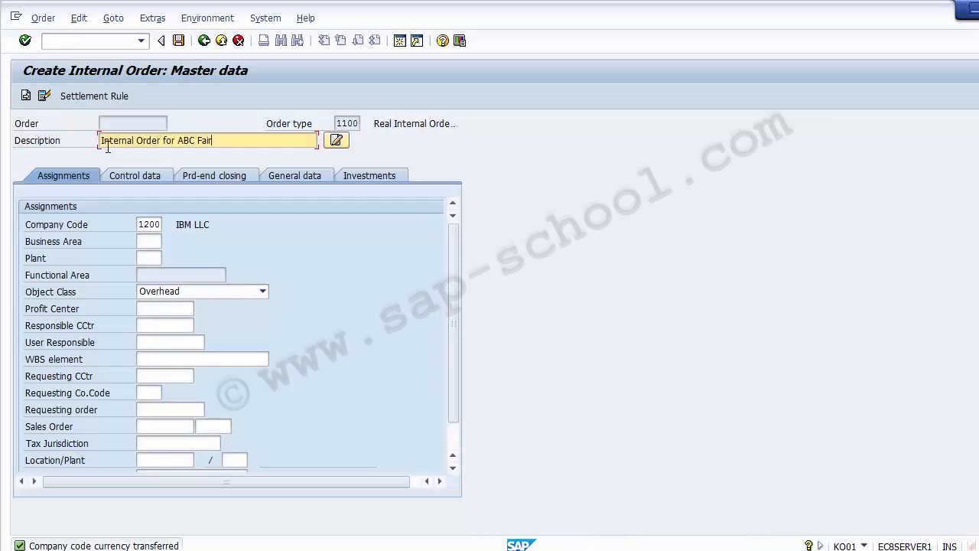
click(146, 227)
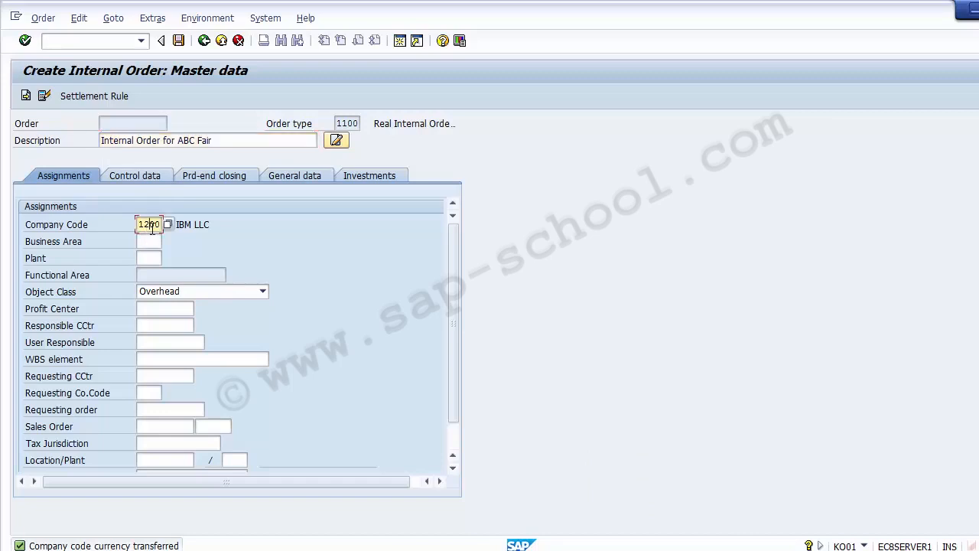
click(193, 295)
click(169, 317)
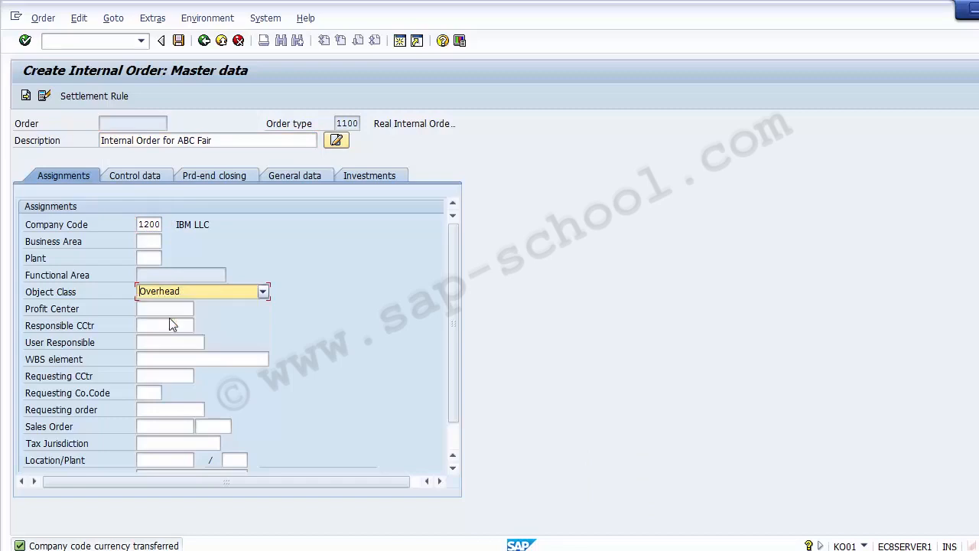
Step: Assign profit center 11000 (SOAPS) to the internal order from the possible entries
click(165, 312)
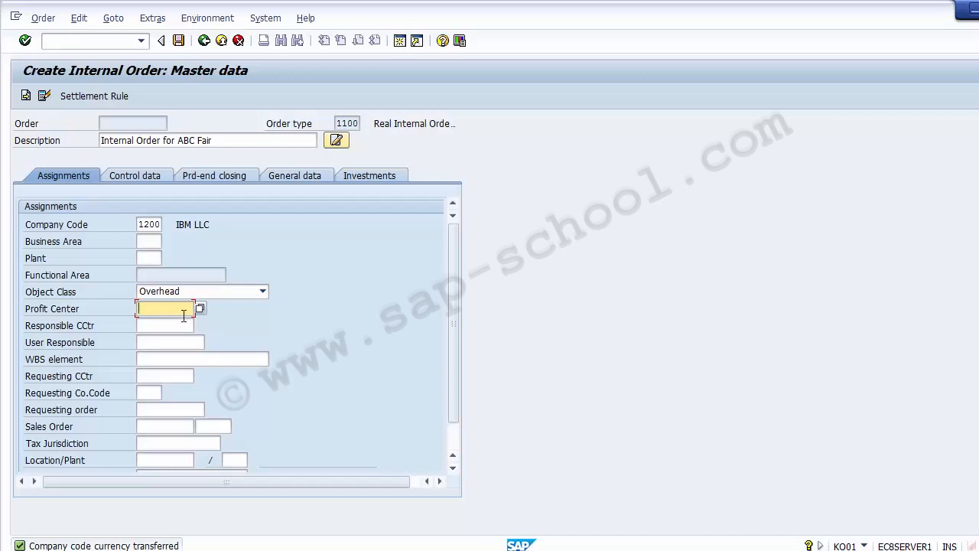
click(201, 309)
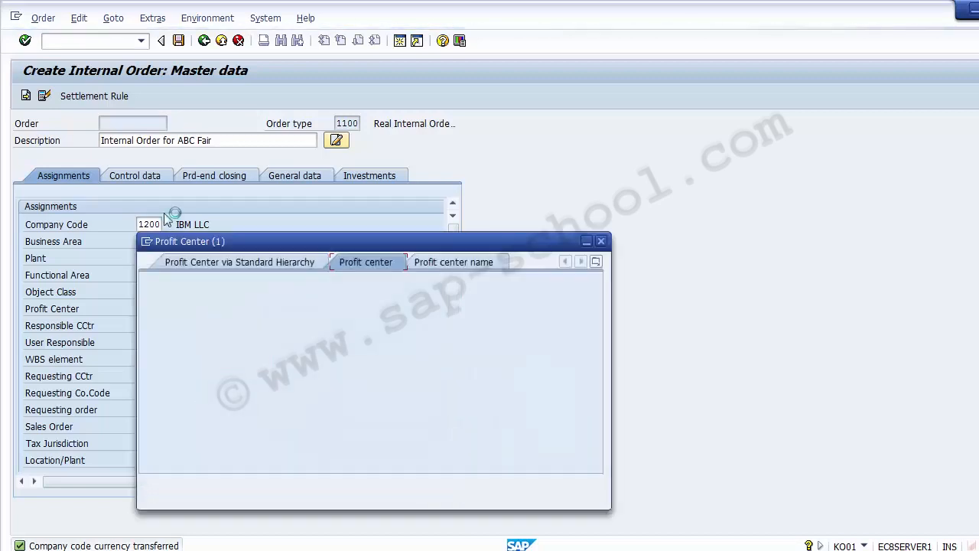
key(Return)
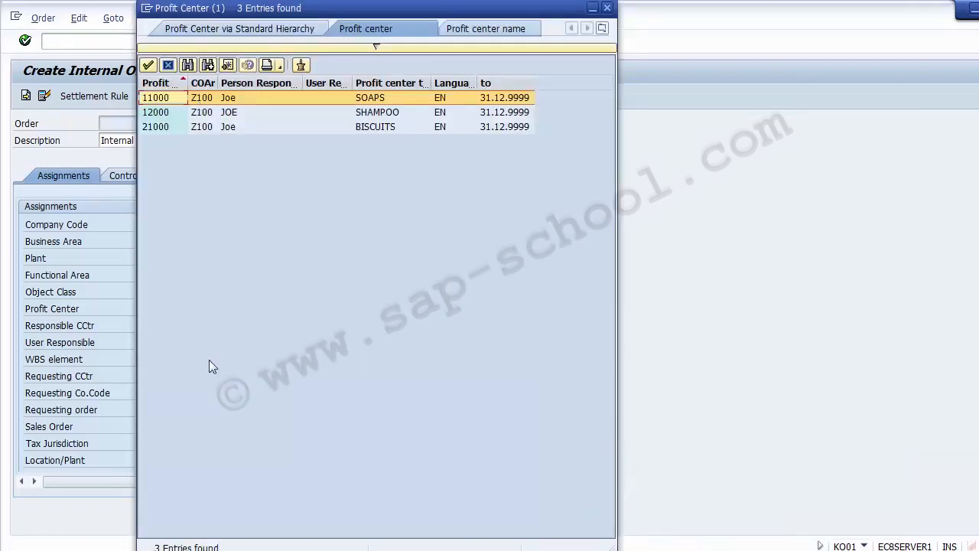
double_click(155, 98)
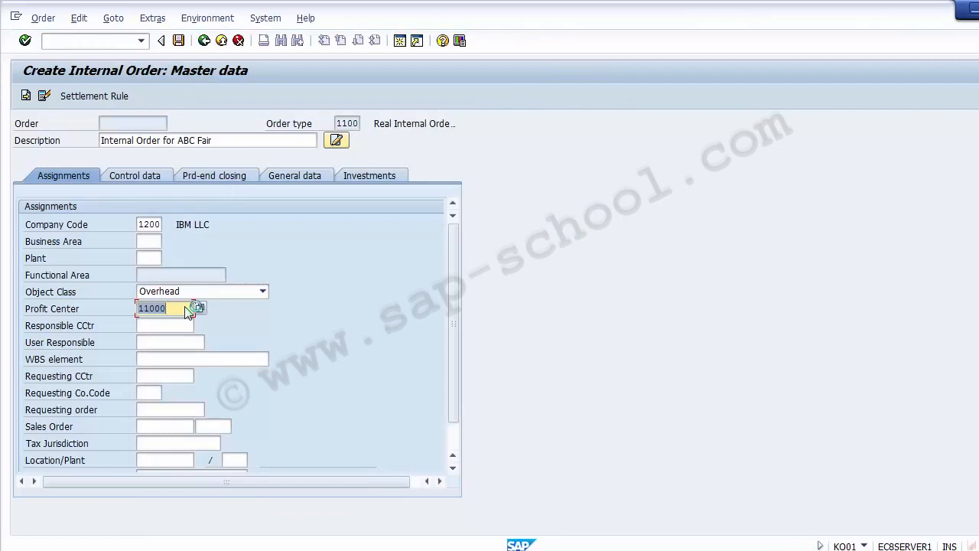
Step: Review the remaining assignment fields and the control data, and save the internal order
click(152, 257)
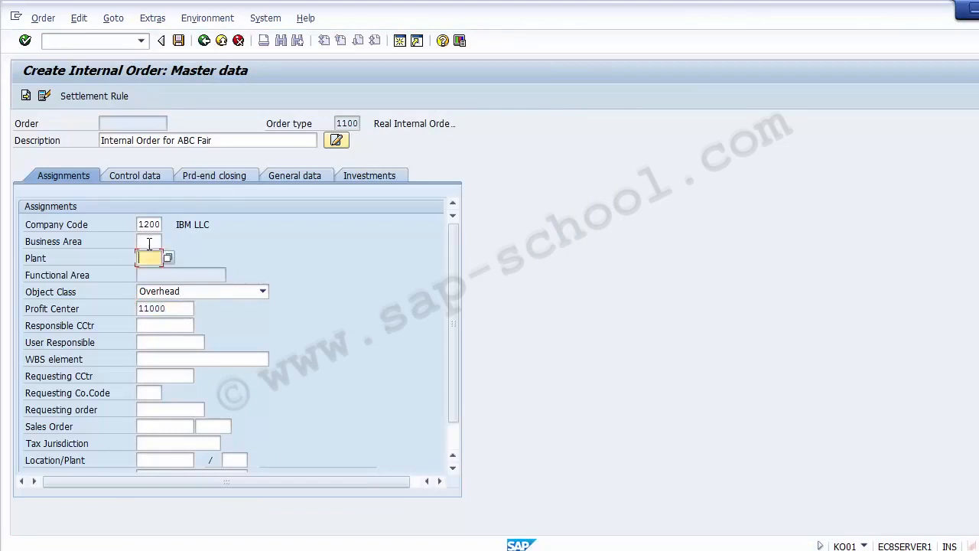
click(149, 241)
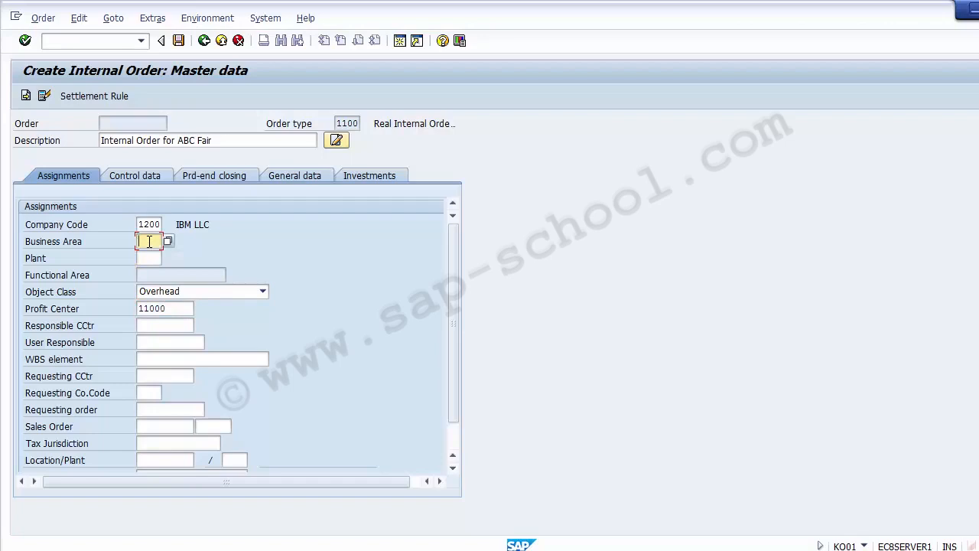
click(453, 446)
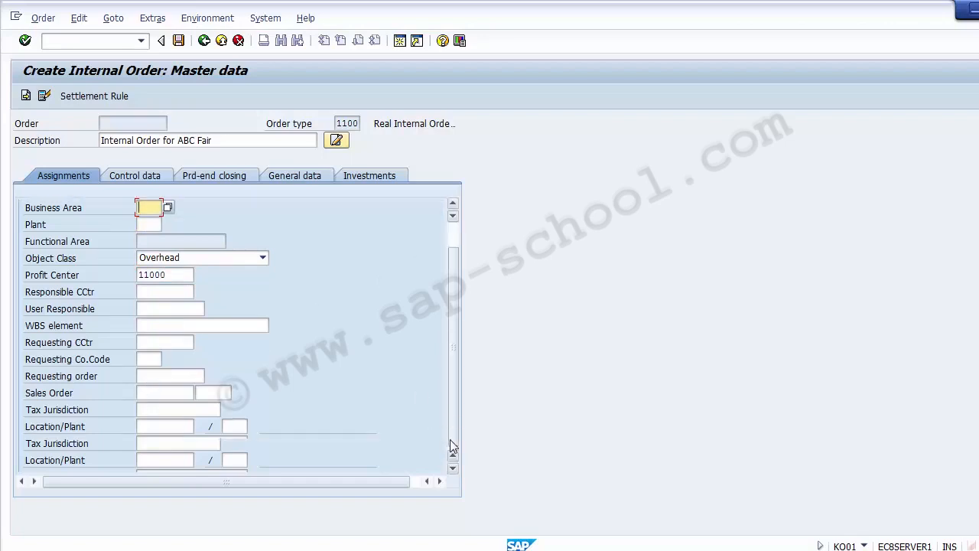
drag(451, 440, 440, 331)
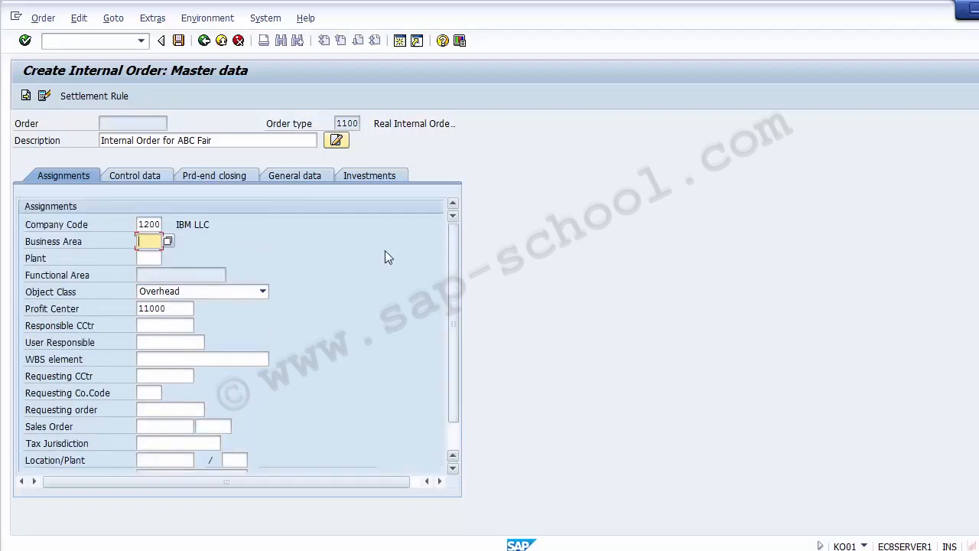
click(134, 178)
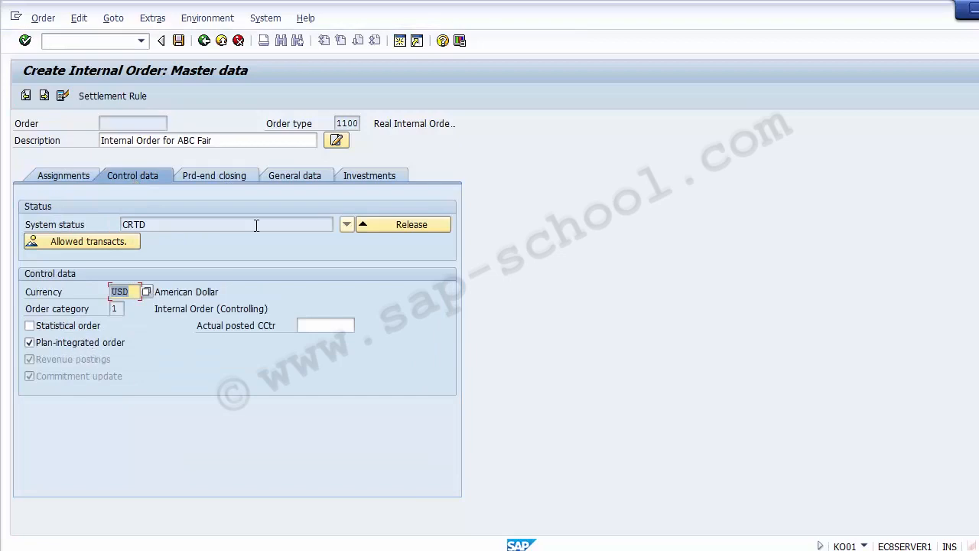
click(62, 181)
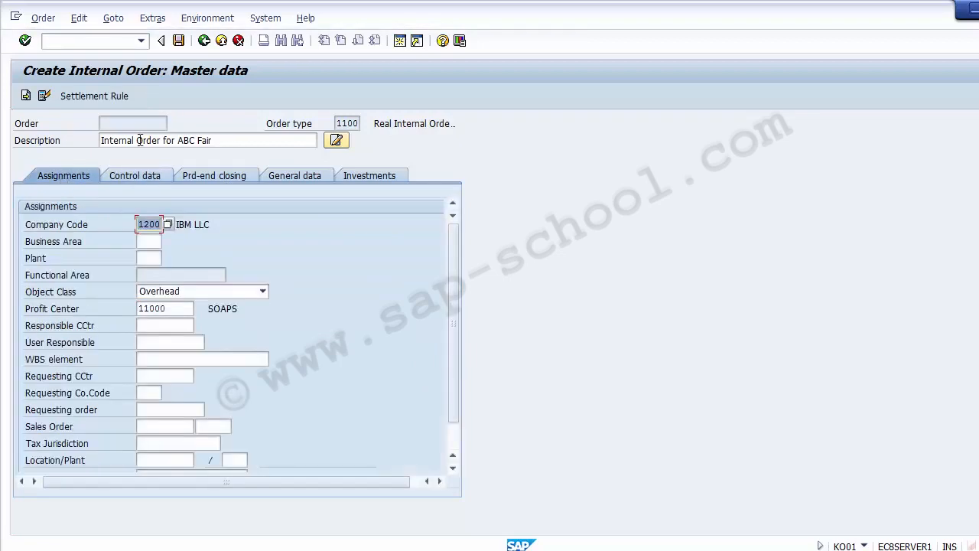
click(179, 41)
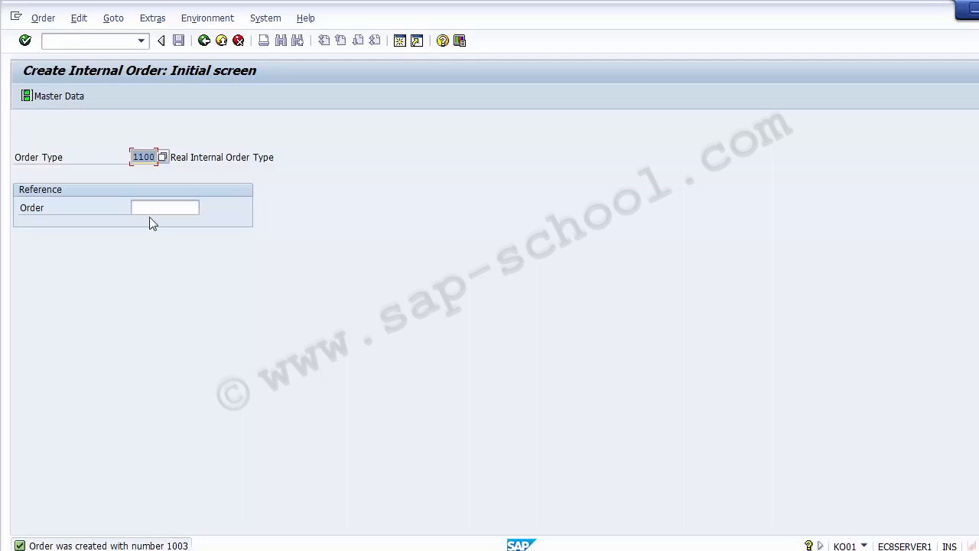
Step: Enter transaction code KO02 for changing internal orders without running it
click(87, 43)
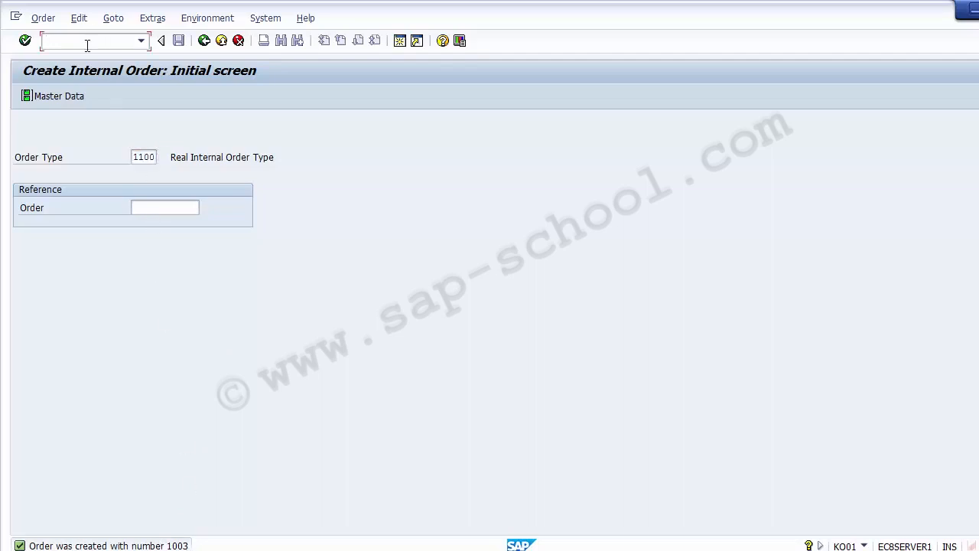
text(KO01)
key(BackSpace)
text(2)
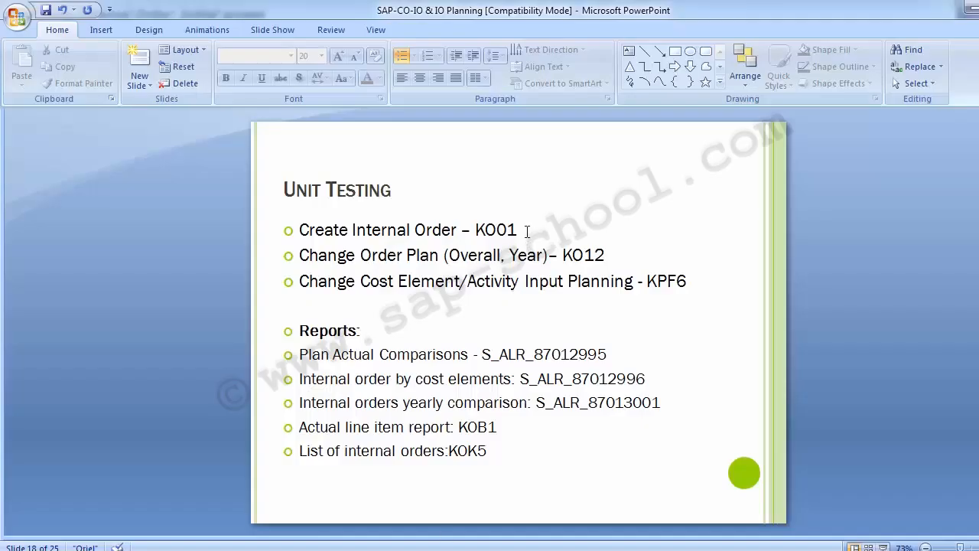
Step: Switch to the PowerPoint Unit Testing slide and add the bullet "Release Internal Order – KO02" below the Create Internal Order line
click(527, 232)
key(Return)
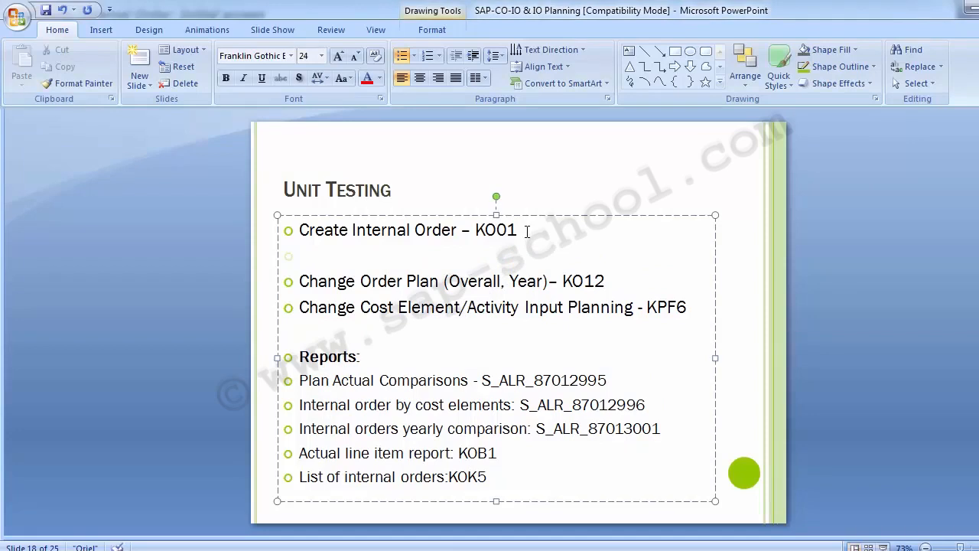
text(Release )
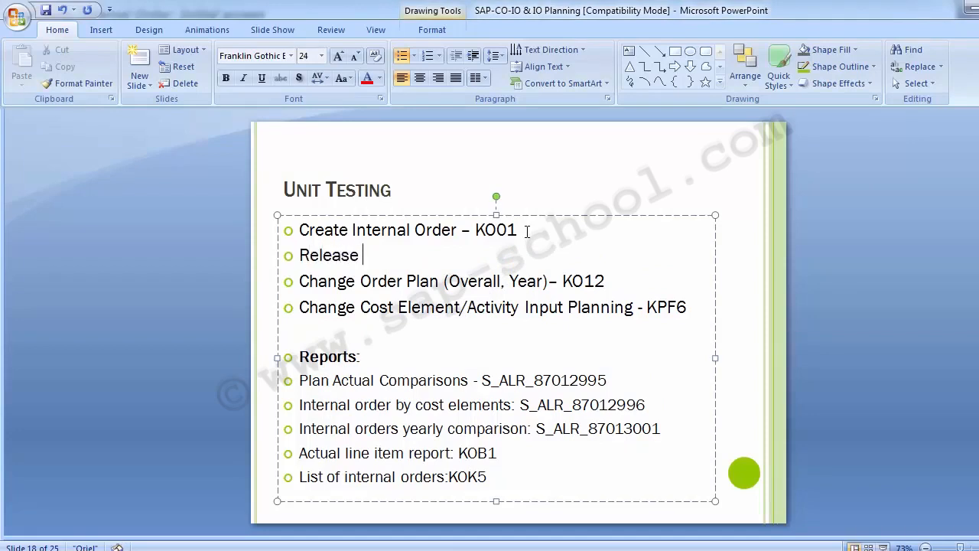
text(Internal O)
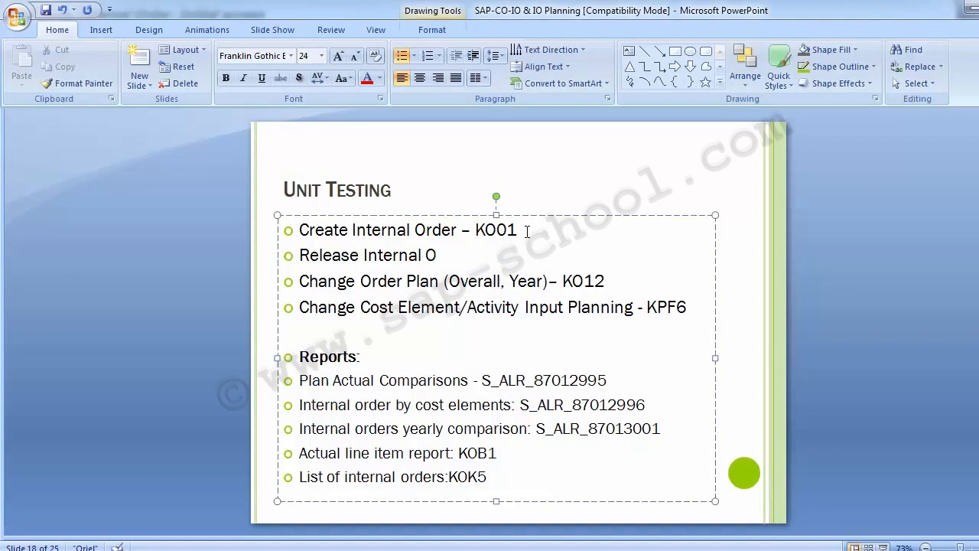
text(rder - )
text(KO02)
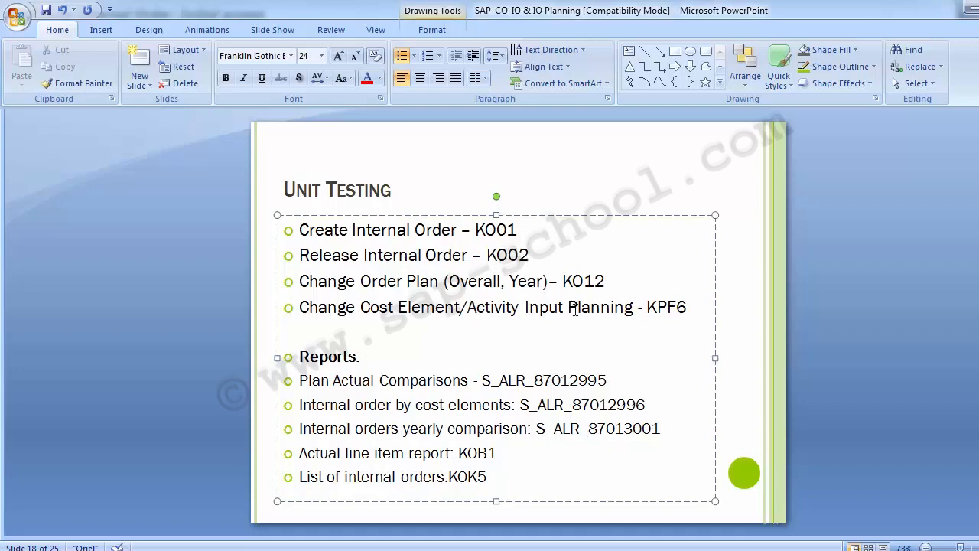
click(229, 348)
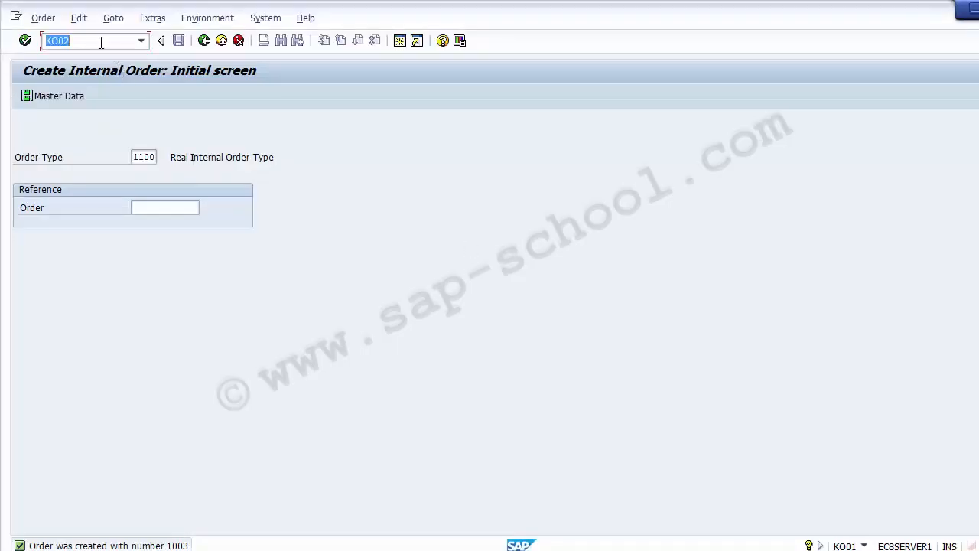
Step: Switch back to SAP, run transaction /nKO02, and open the master data of order 1003
text(KO02)
key(Home)
text(/n)
key(Return)
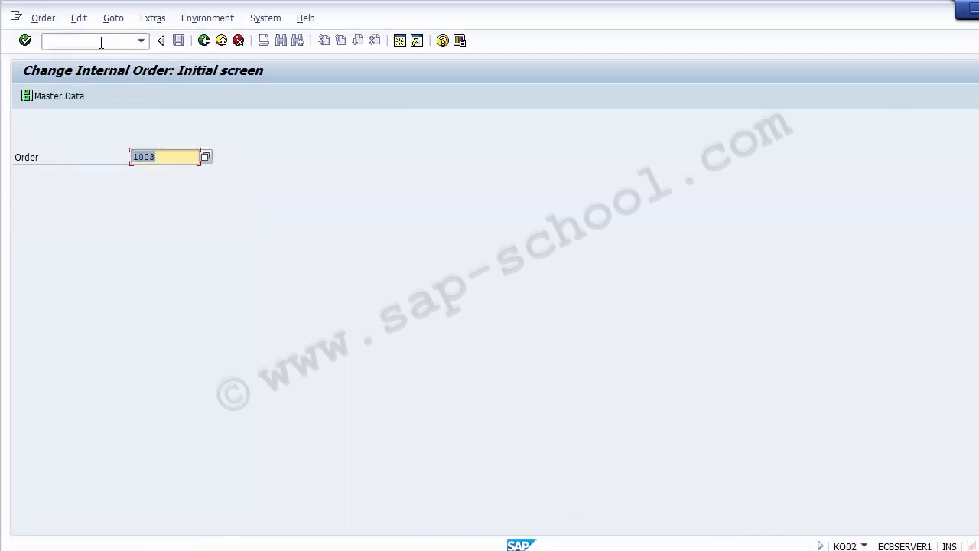
click(172, 158)
key(Return)
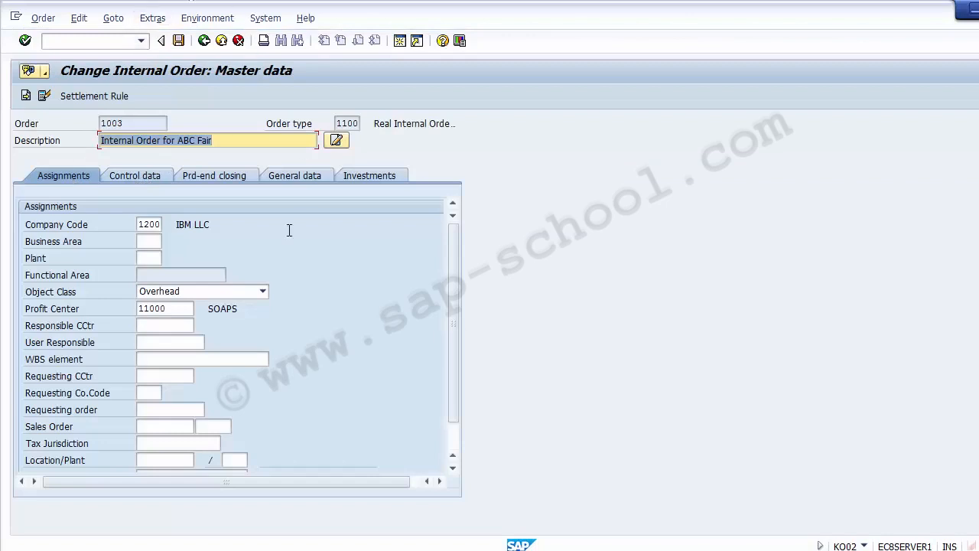
Step: Release the ABC Fair internal order in its control data, save it, and leave the transaction
click(132, 170)
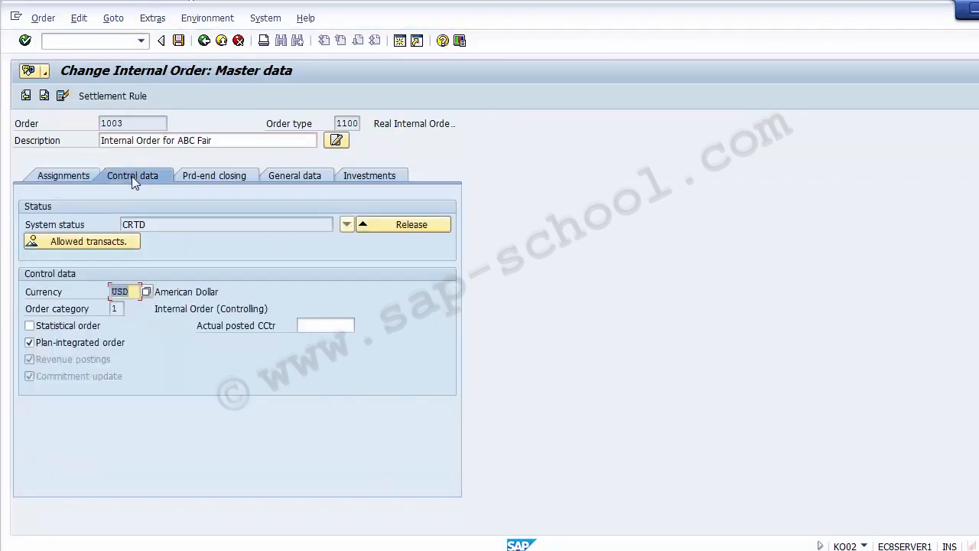
click(411, 226)
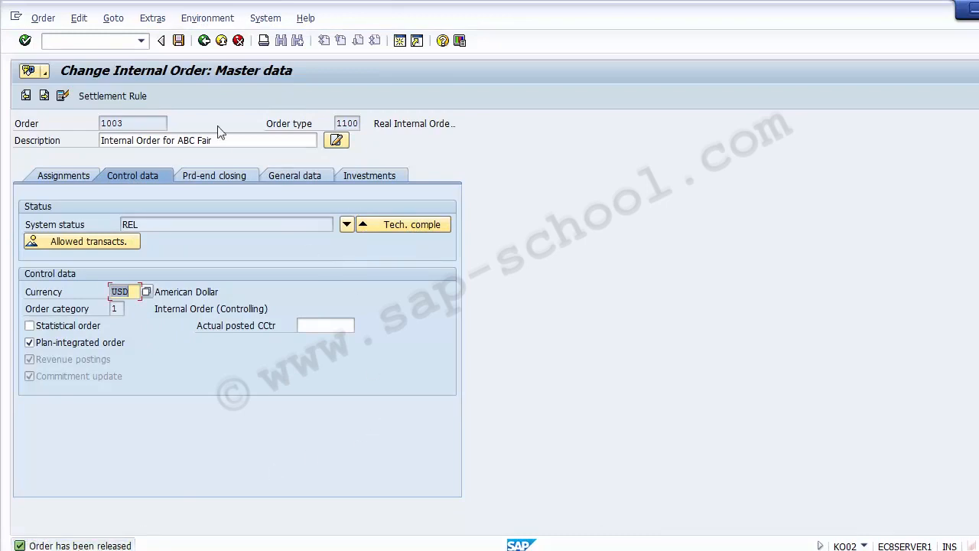
click(182, 44)
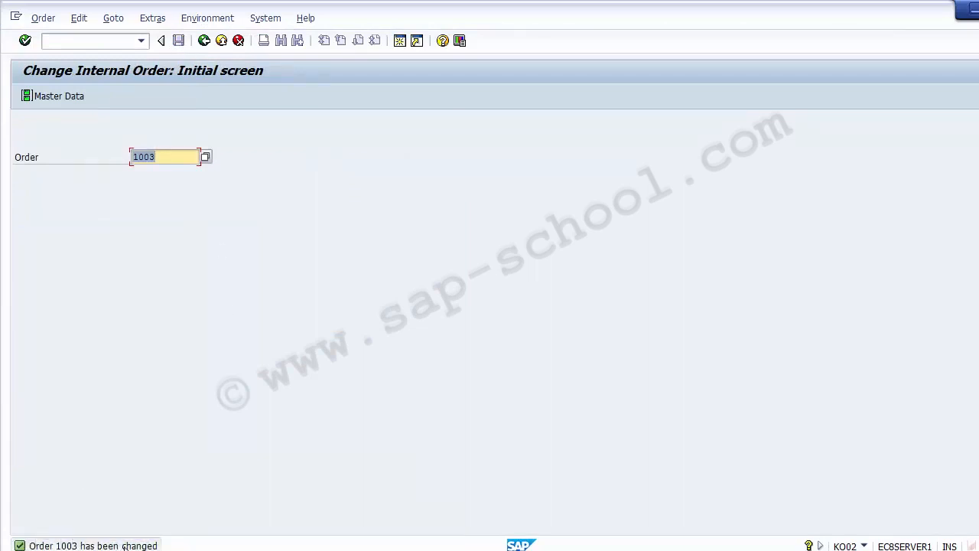
click(221, 40)
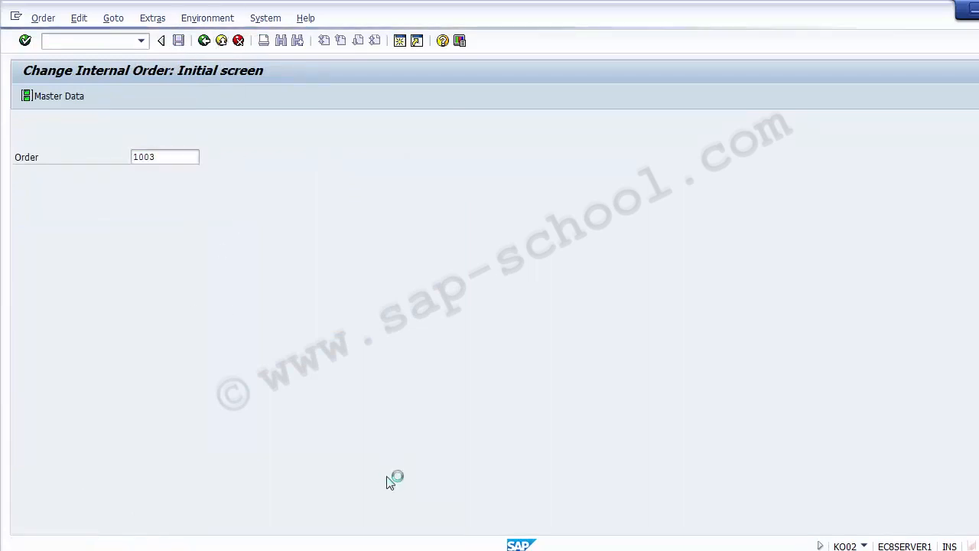
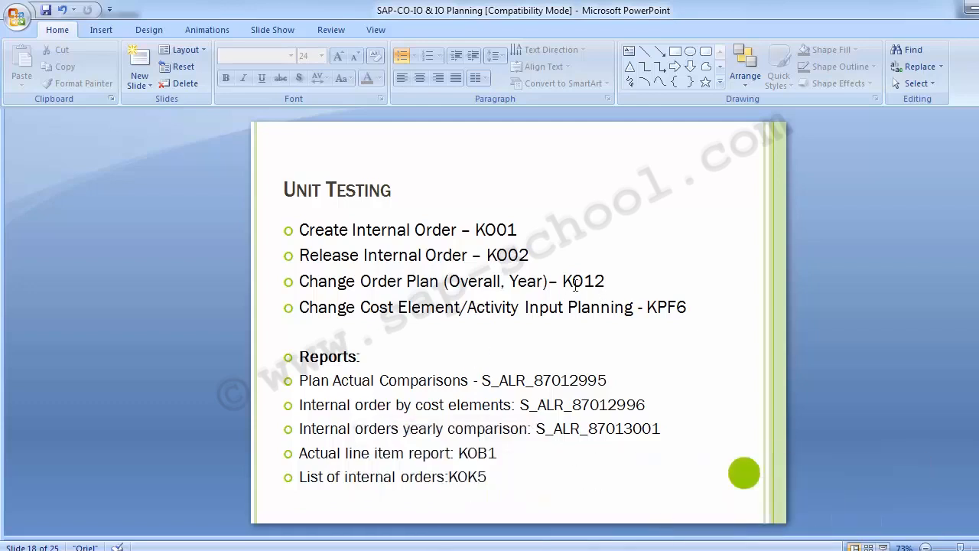
Step: Run transaction KO12 to change overall order planning
click(430, 499)
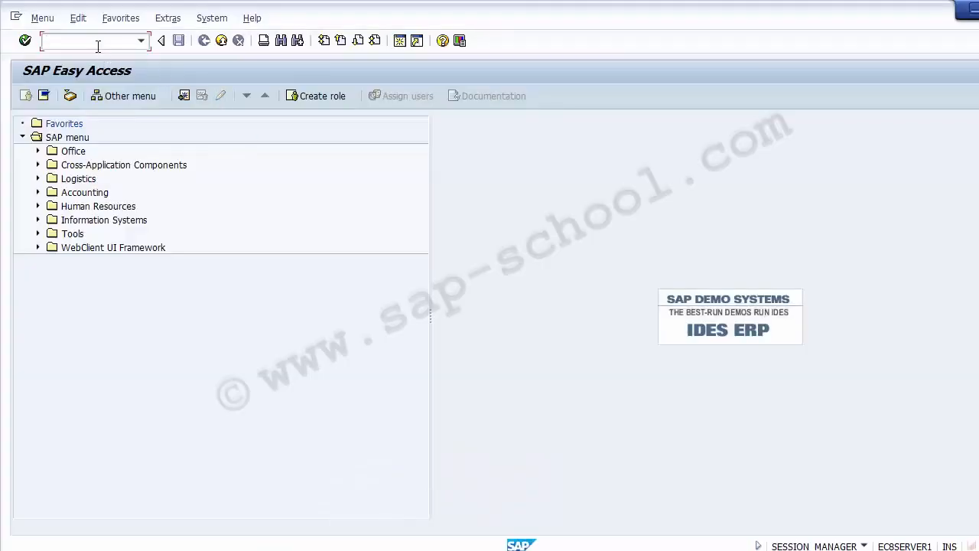
text(KO12)
key(Return)
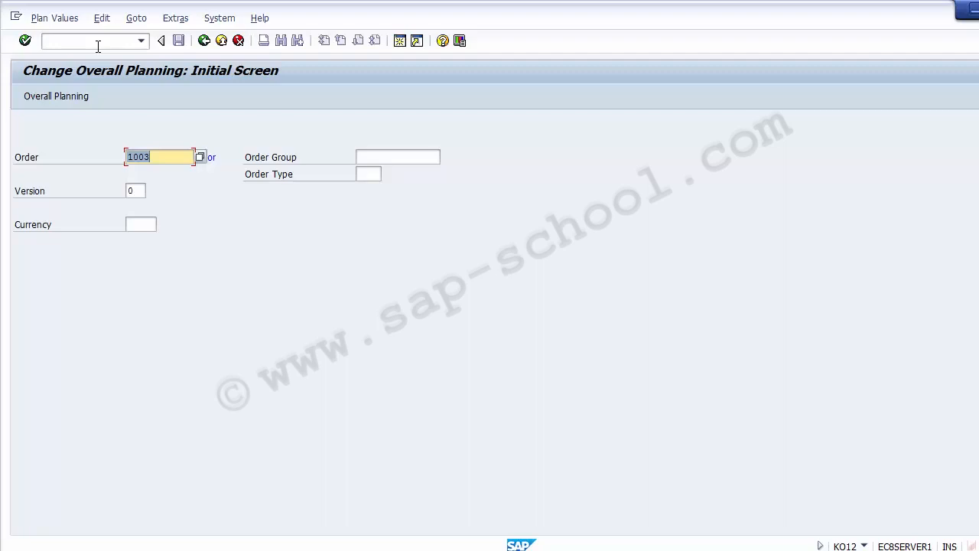
Step: Keep order 1003 and version 0, set the currency to USD, and open the order's overall planning
click(163, 158)
click(381, 159)
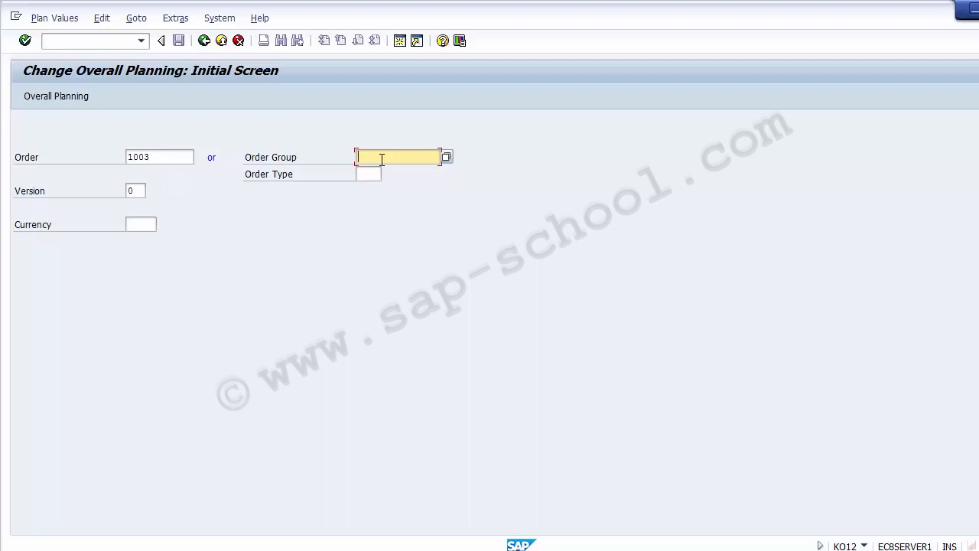
click(376, 173)
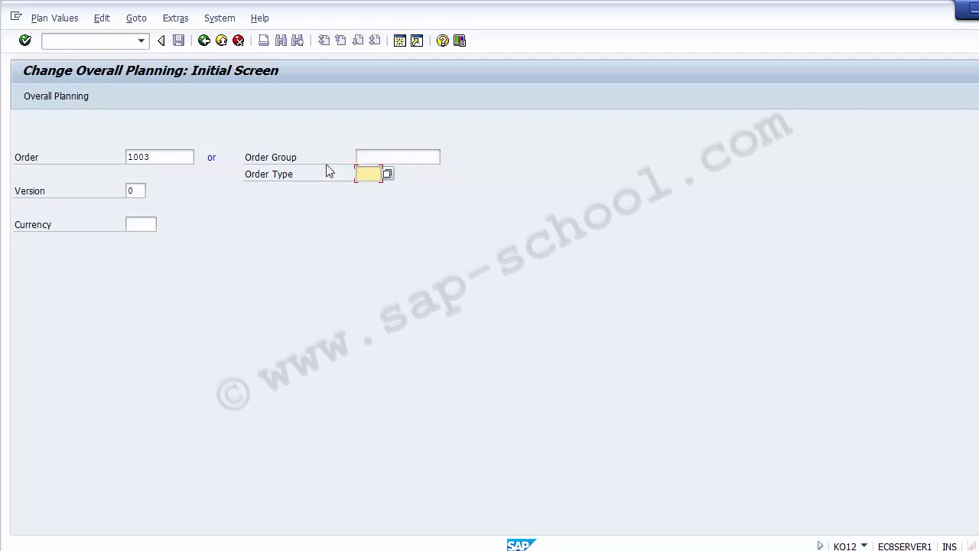
click(156, 156)
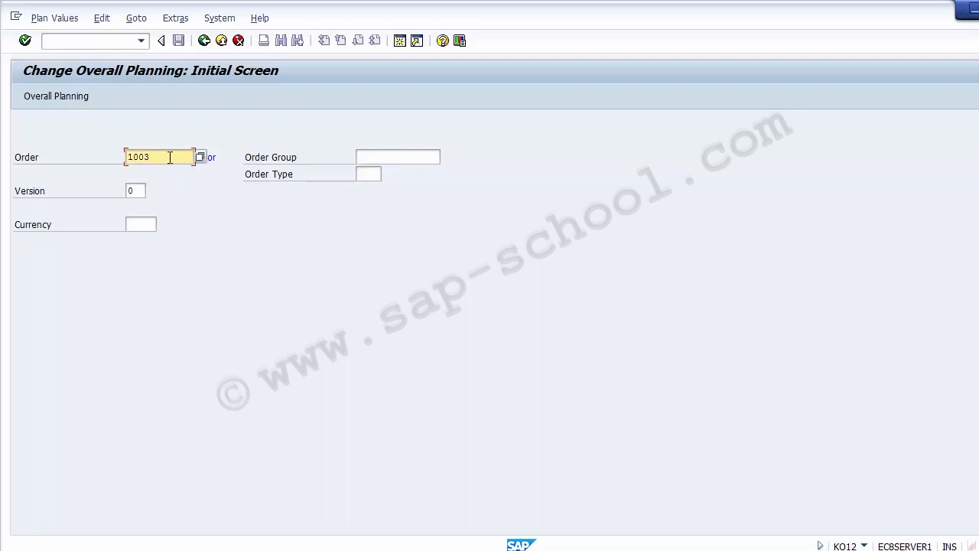
click(139, 191)
click(140, 220)
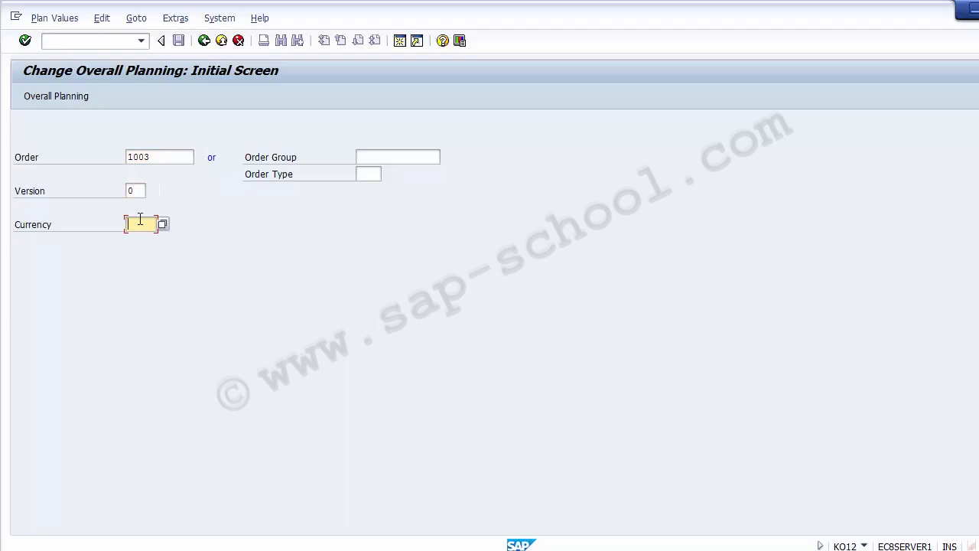
text(USD)
click(60, 97)
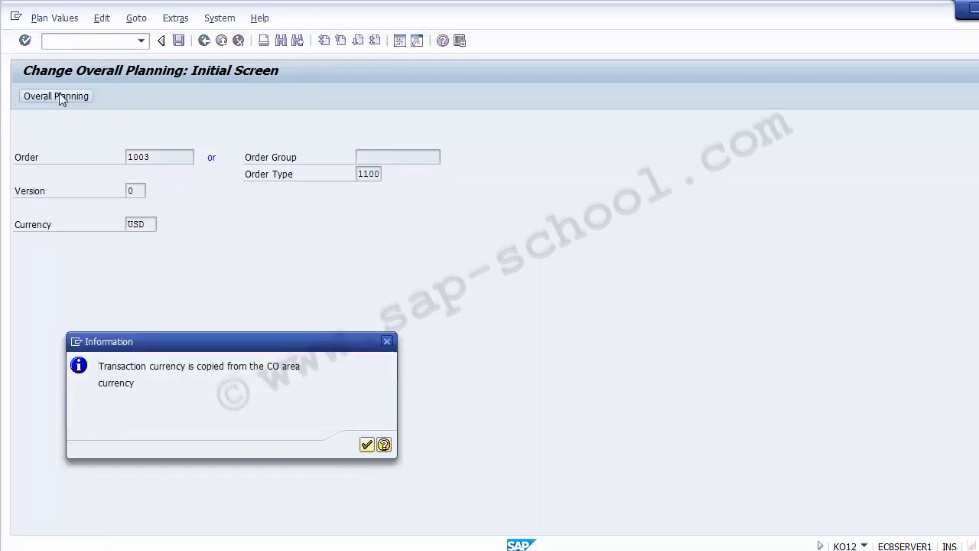
key(Return)
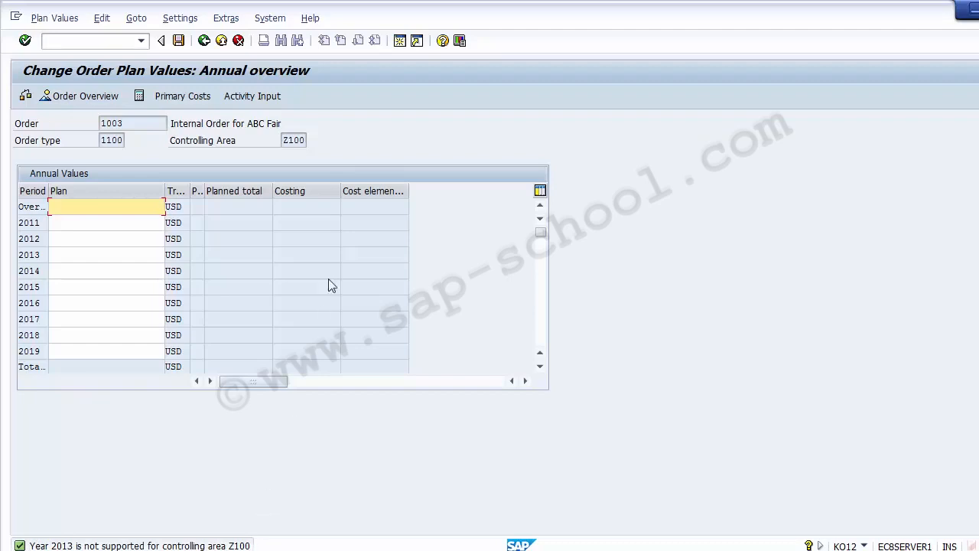
Step: Plan 50000 USD for 2014 and 55000 USD for 2015 on the ABC Fair order
click(106, 259)
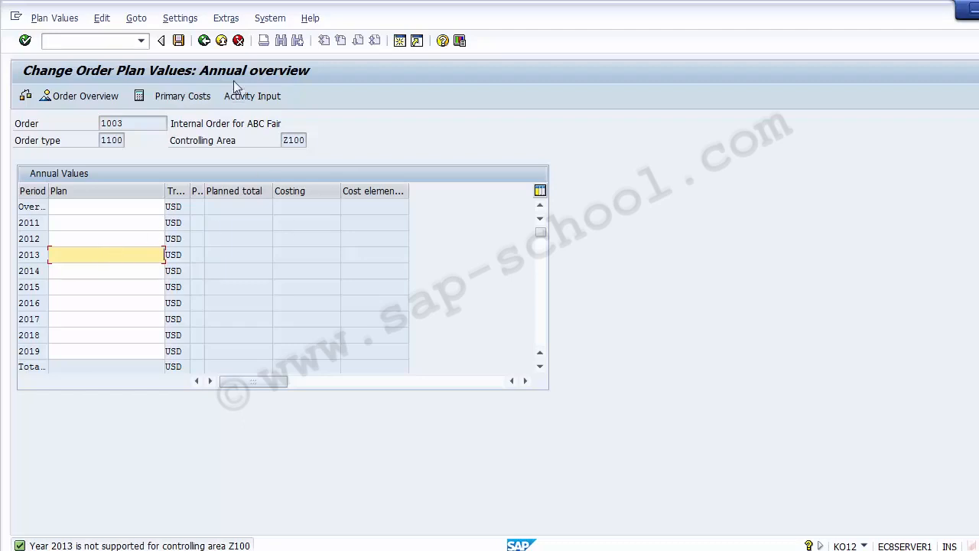
drag(246, 123, 287, 126)
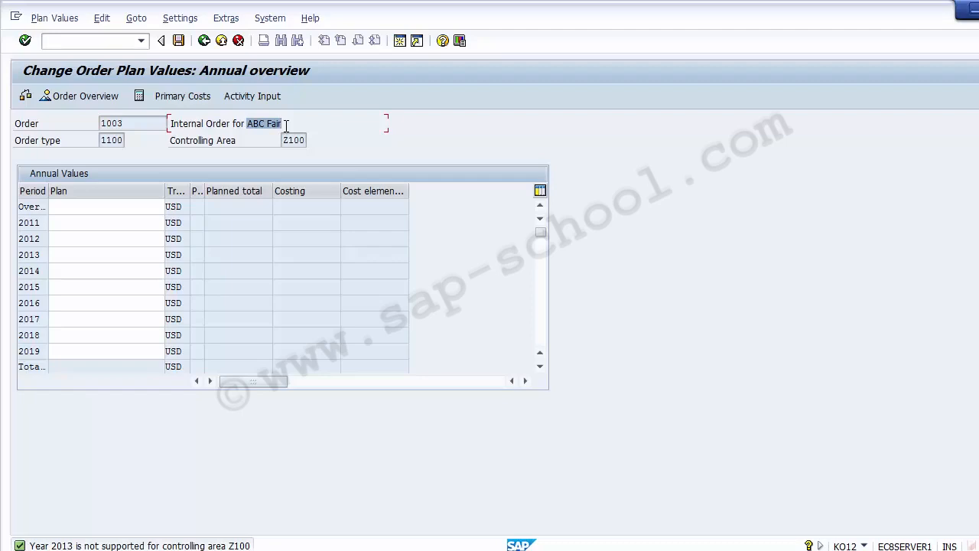
click(113, 268)
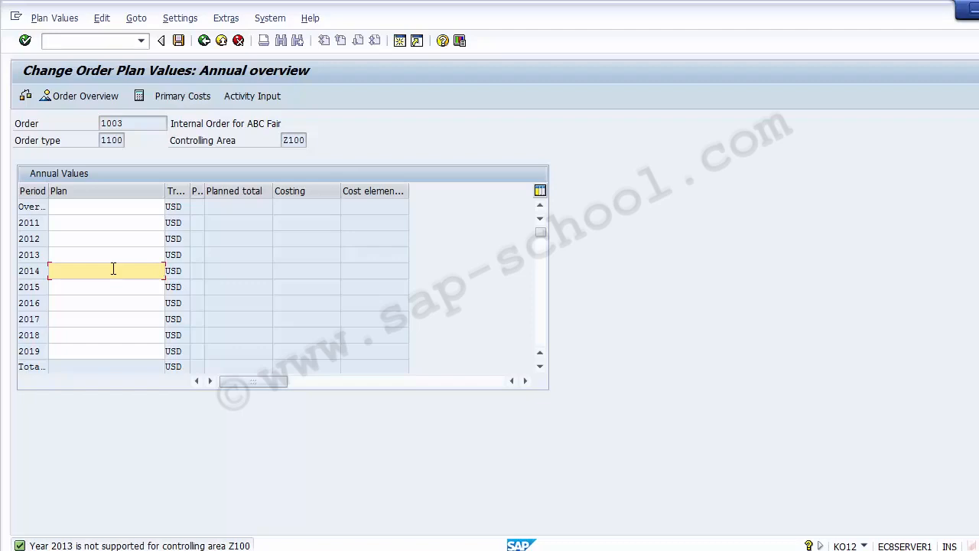
text(50000)
key(Down)
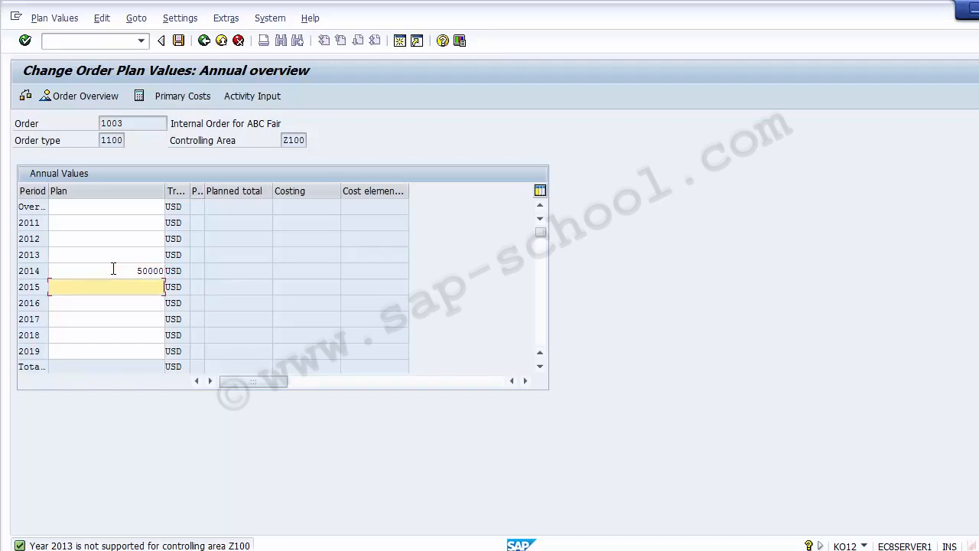
text(55000)
key(Down)
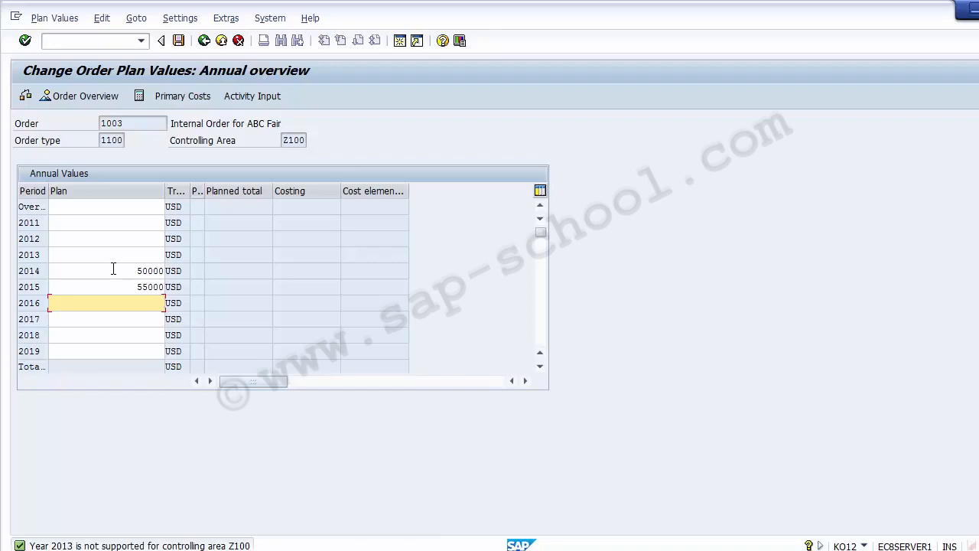
Step: Review the yearly plan entries, then save the order plan and return to SAP Easy Access
click(113, 270)
click(113, 286)
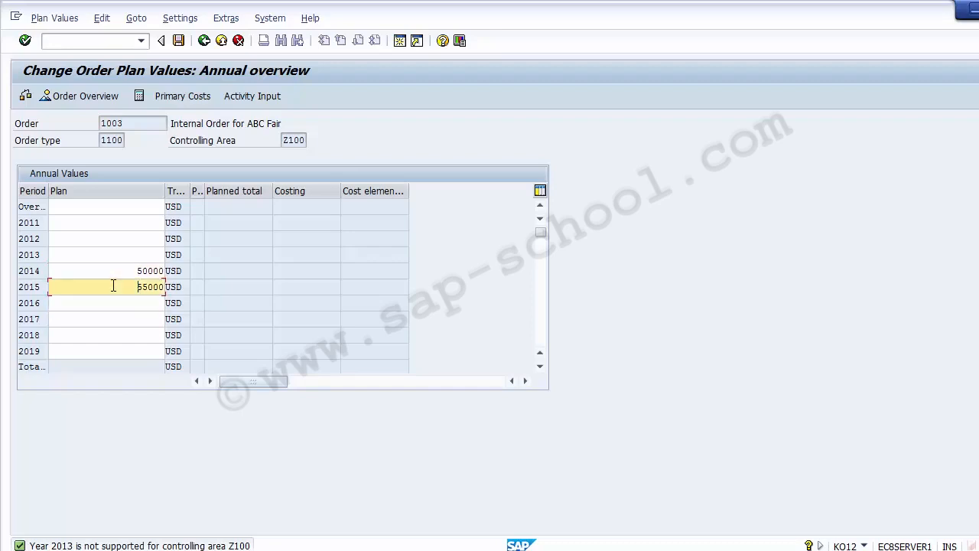
click(114, 300)
click(114, 284)
click(112, 271)
click(114, 288)
click(115, 302)
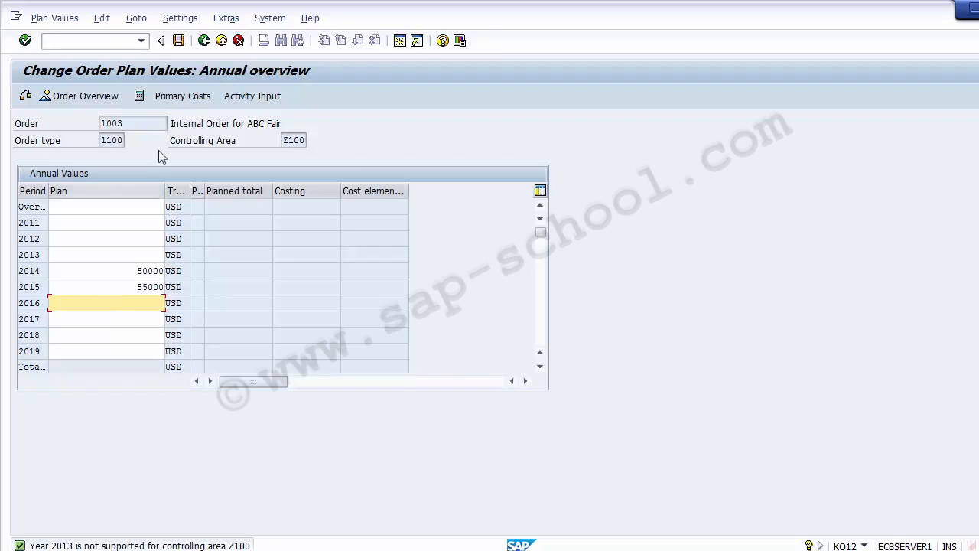
click(179, 40)
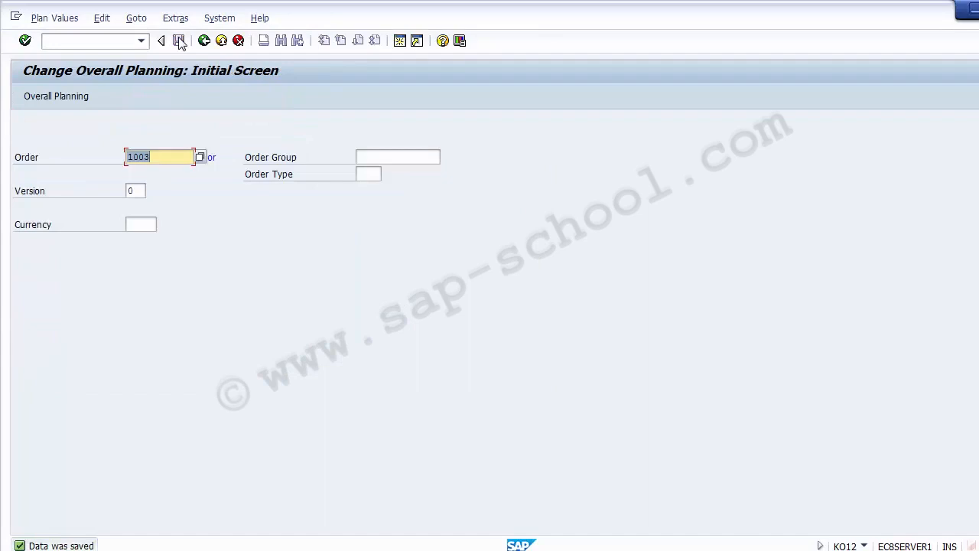
click(203, 41)
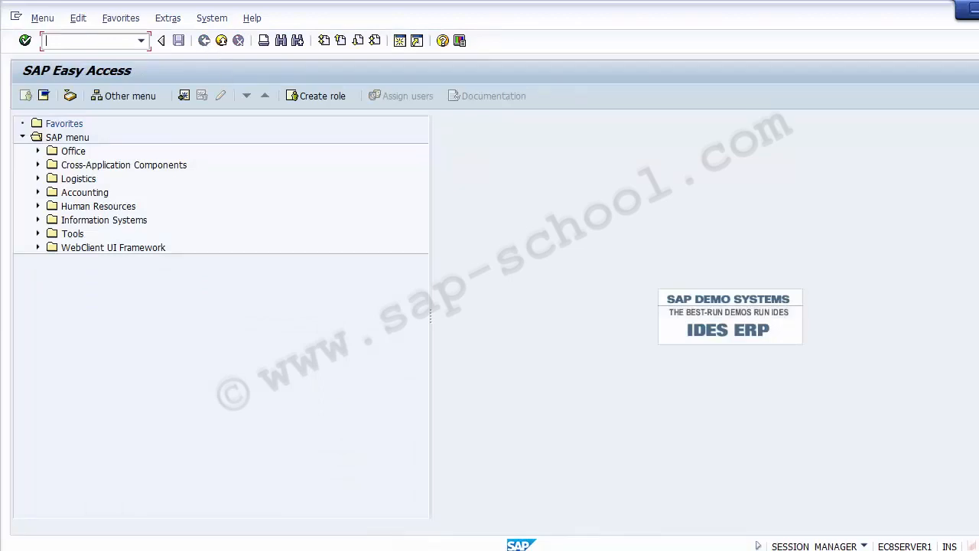
Step: Run transaction KPF6 to change cost element and activity input planning
click(386, 550)
text(kpf6)
key(Return)
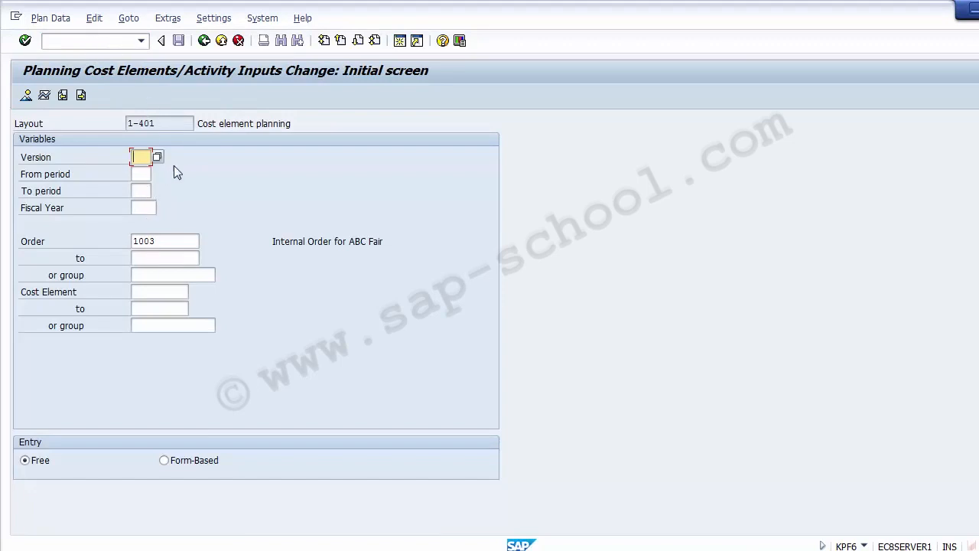
Step: Examine the cost element planning layout 1-401 and the following layout 1-402 for activity input
click(38, 128)
click(146, 124)
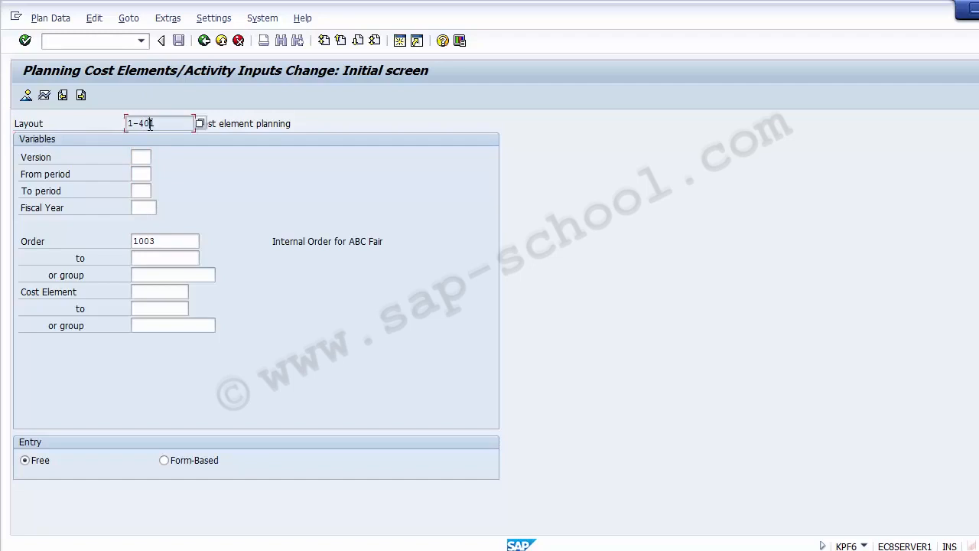
click(81, 95)
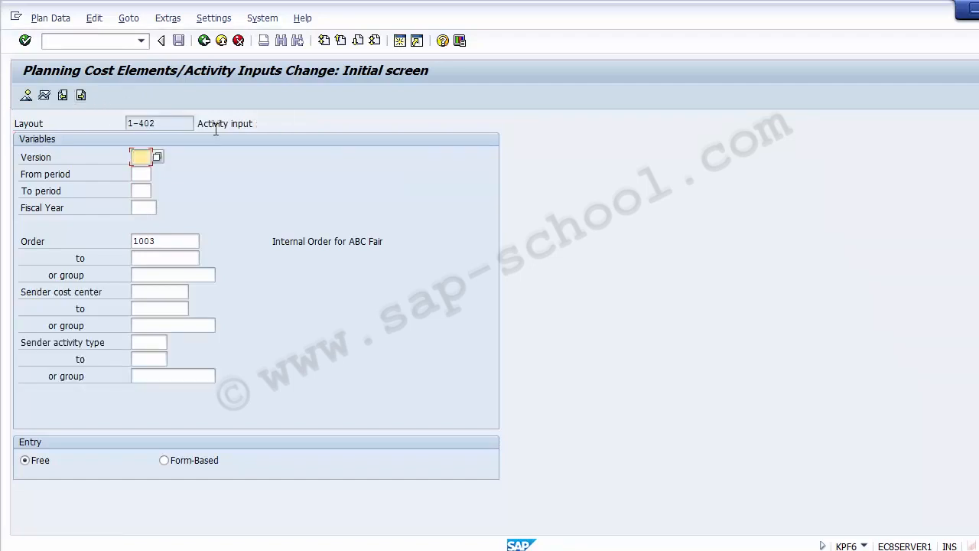
drag(197, 123, 264, 122)
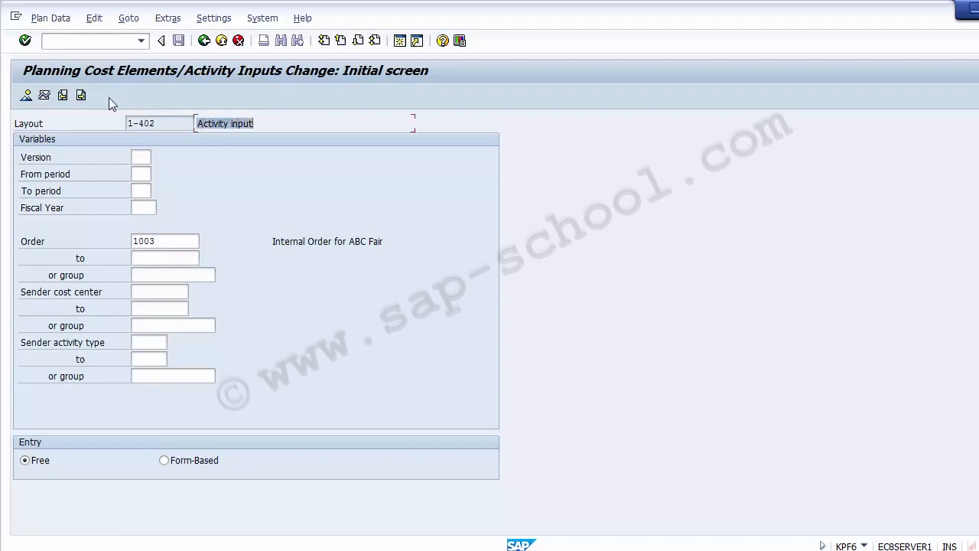
Step: Examine the process input layout 1-402P and the primary/secondary order costs layout 1-404, and return to cost element planning layout 1-401
click(81, 100)
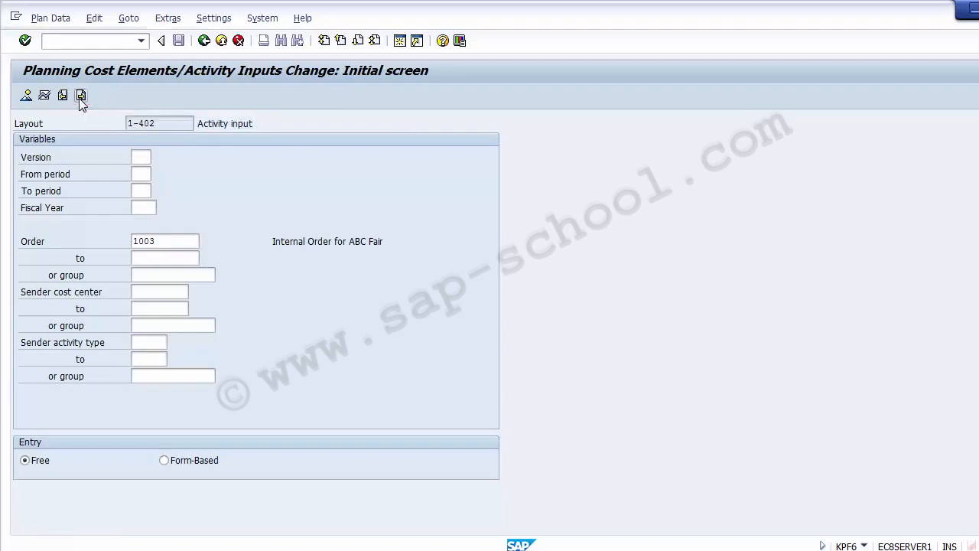
click(220, 124)
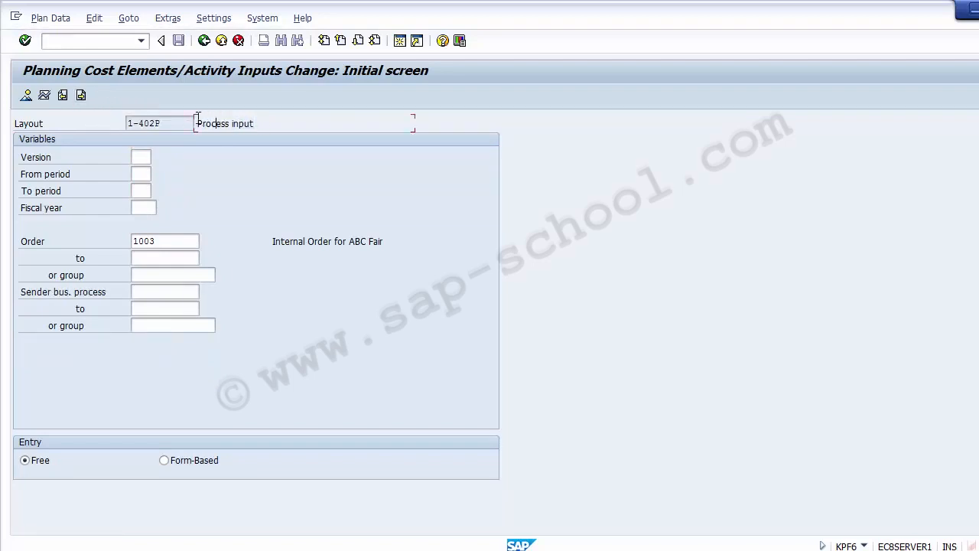
click(81, 95)
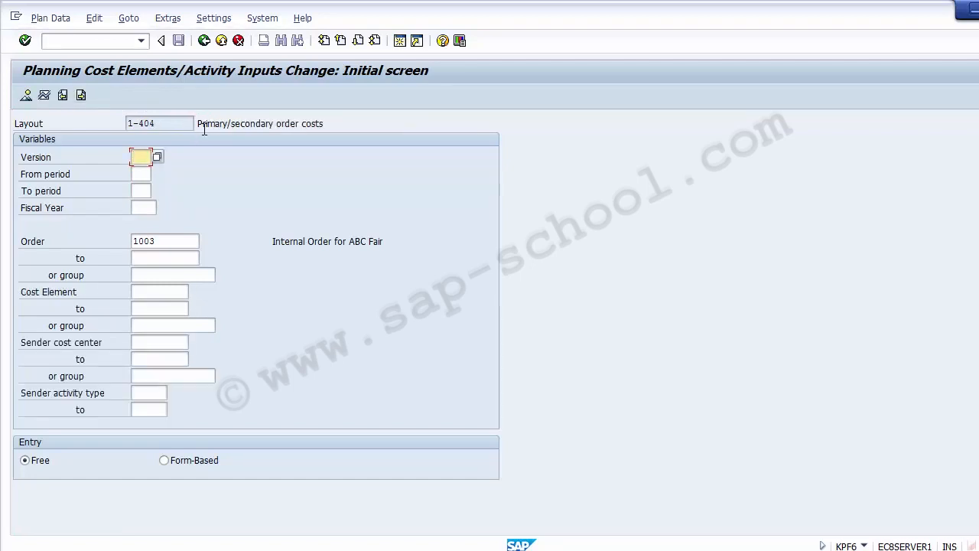
drag(202, 127, 344, 136)
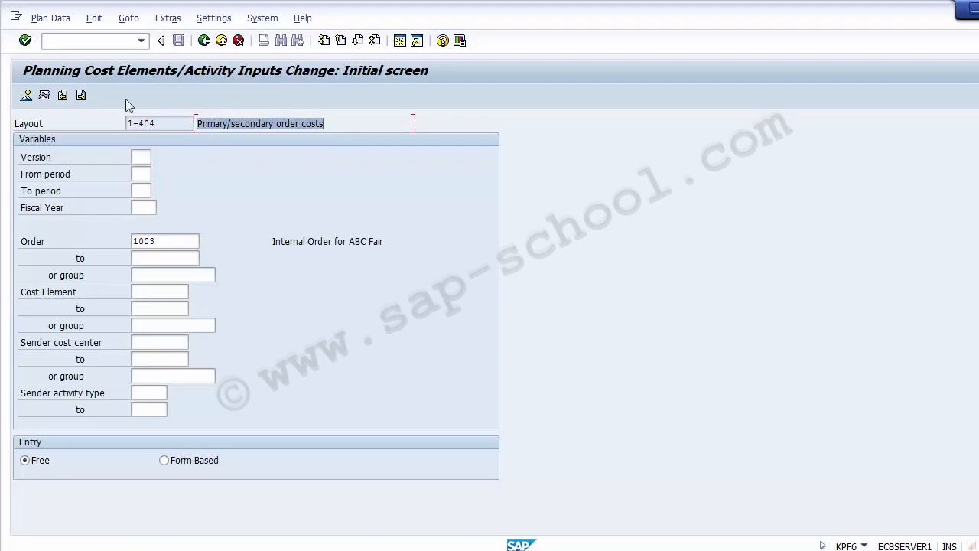
click(66, 98)
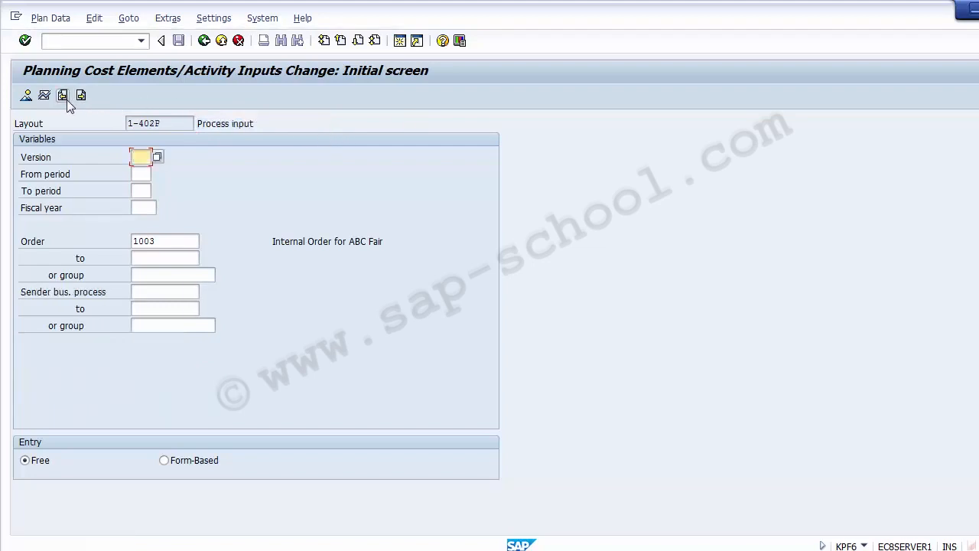
click(65, 96)
click(65, 97)
drag(199, 124, 272, 124)
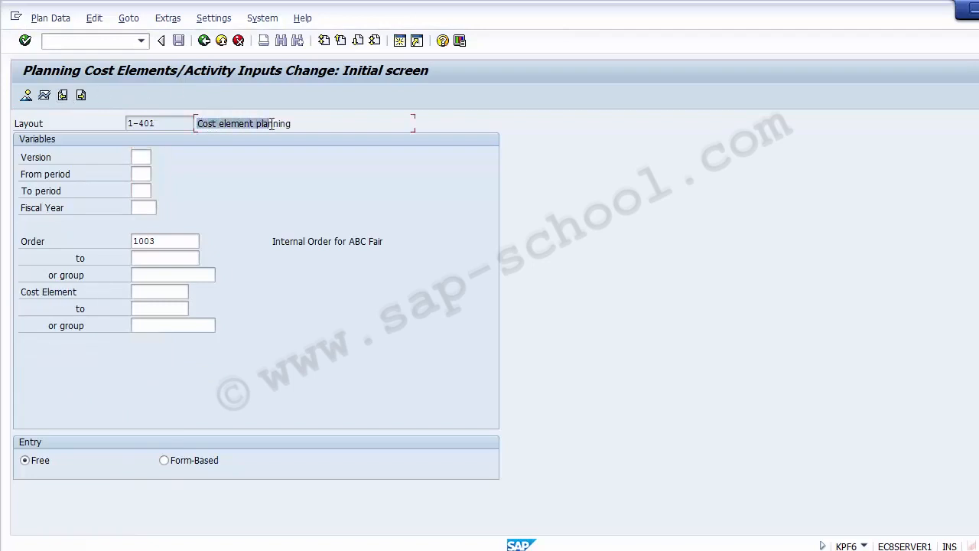
Step: Set the planning variables to version 0, periods 1 to 12 and fiscal year 2014
click(140, 157)
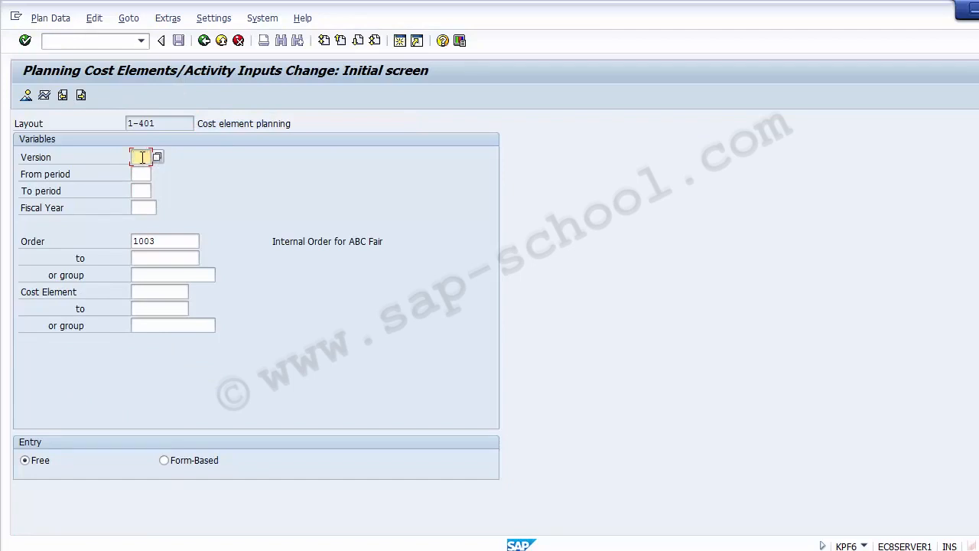
click(157, 156)
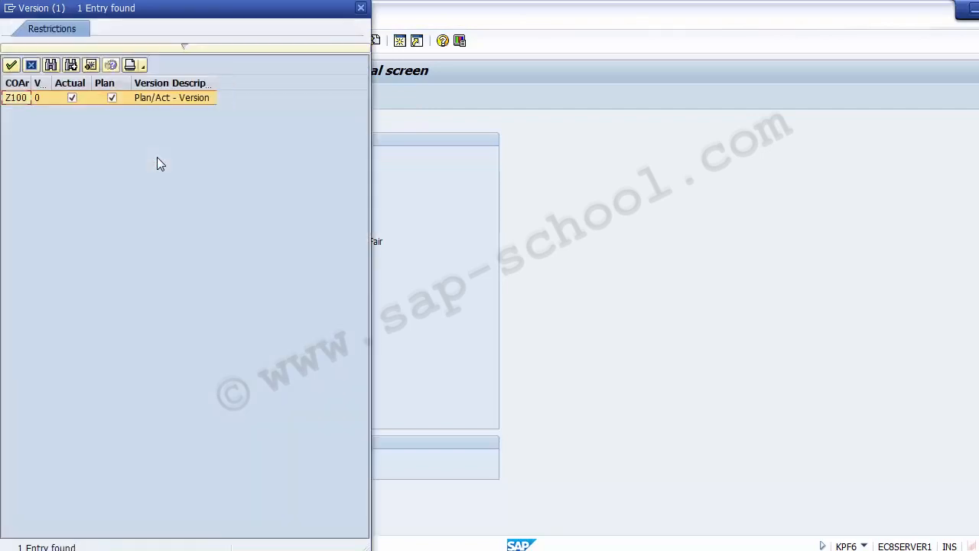
double_click(38, 97)
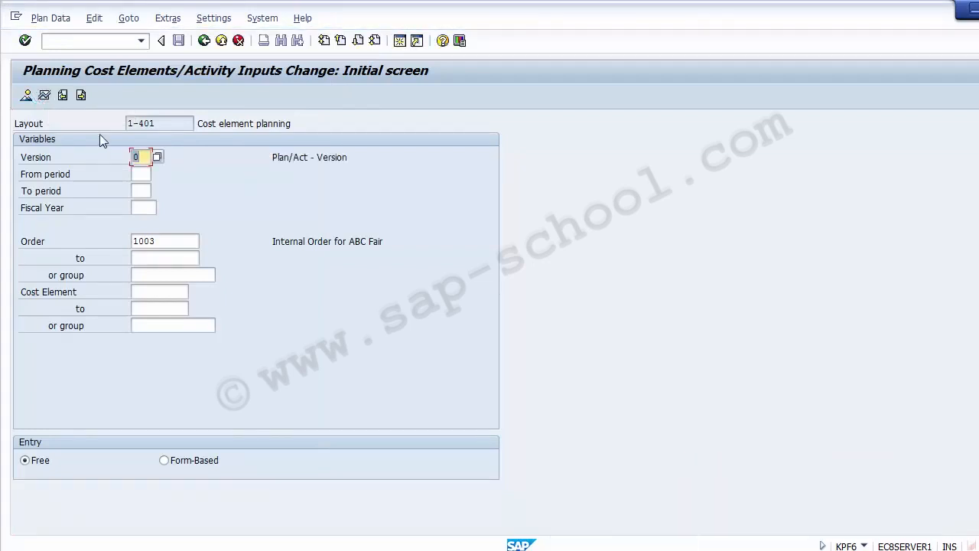
click(136, 174)
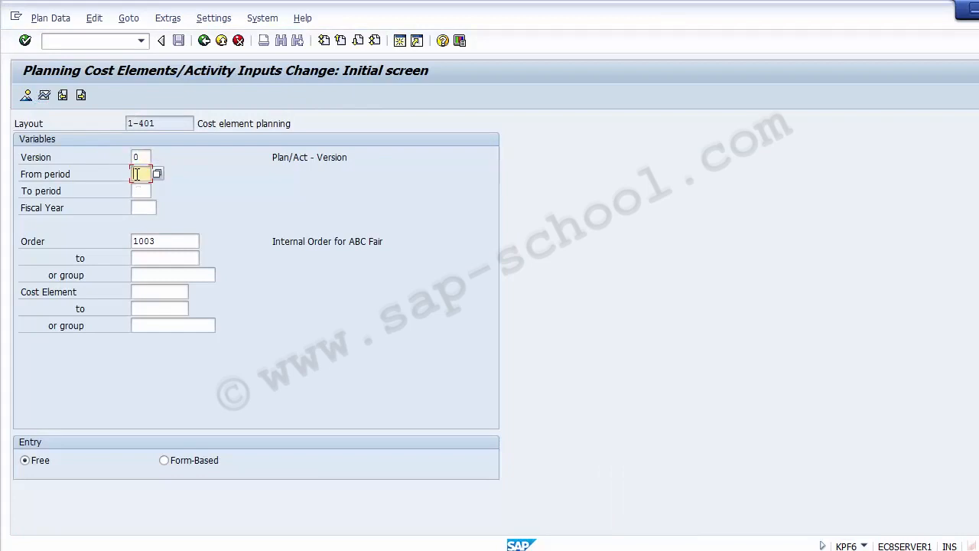
text(1)
key(Tab)
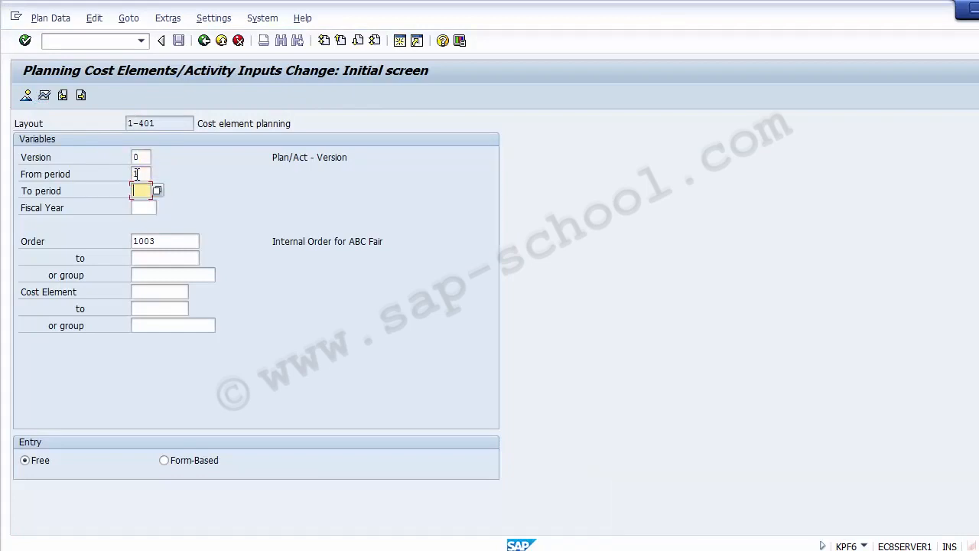
text(12)
click(144, 210)
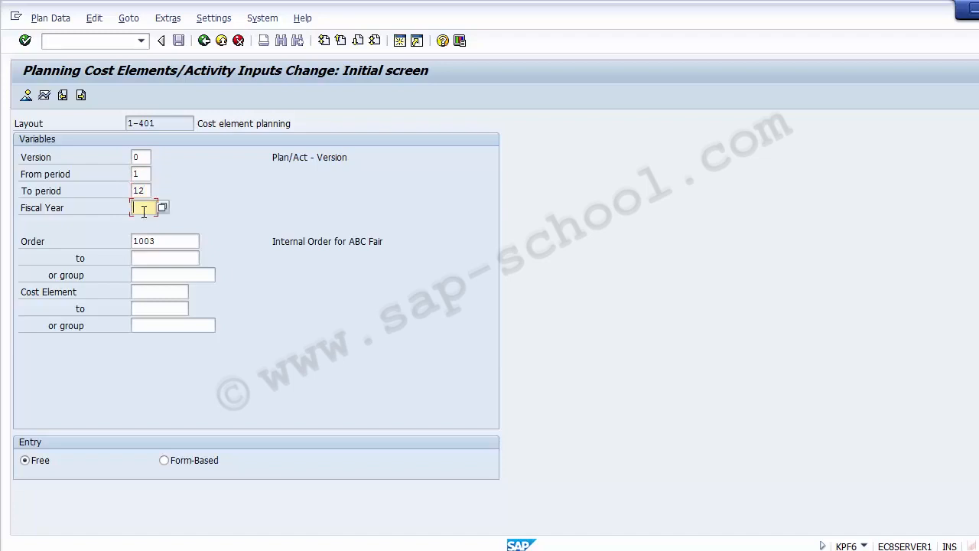
key(shift+Tab)
key(shift+Tab)
key(Tab)
key(Tab)
text(2014)
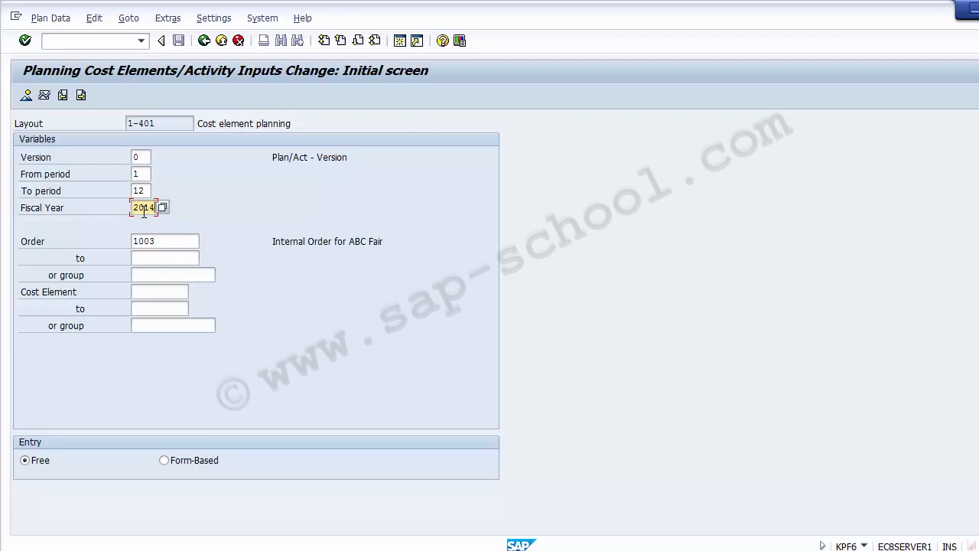
Step: Choose cost element 400001 for the ABC Fair order and open the planning overview screen
key(Tab)
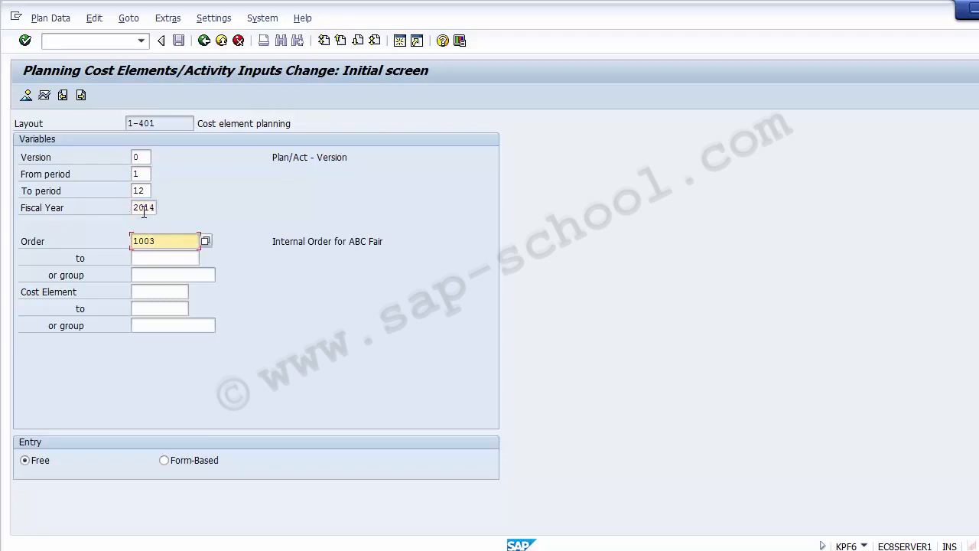
click(153, 291)
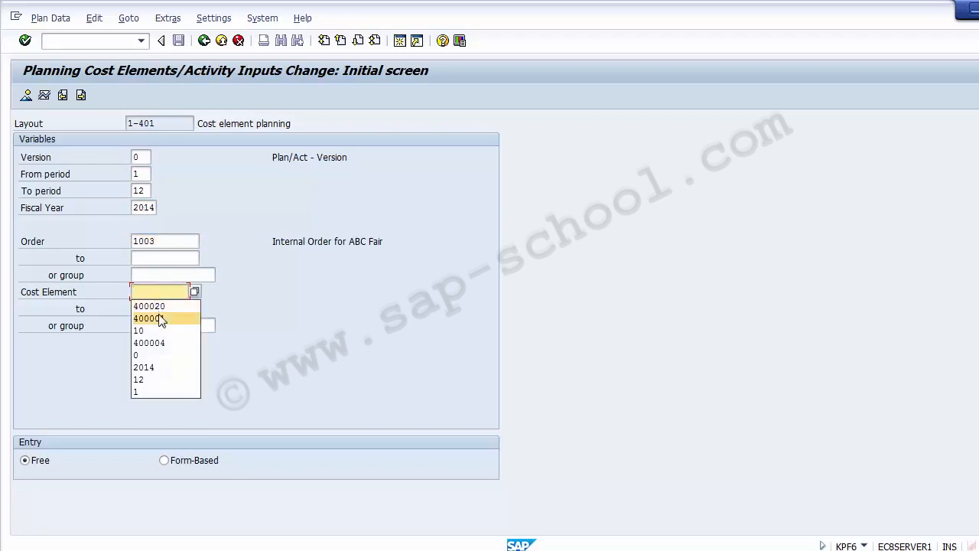
click(152, 319)
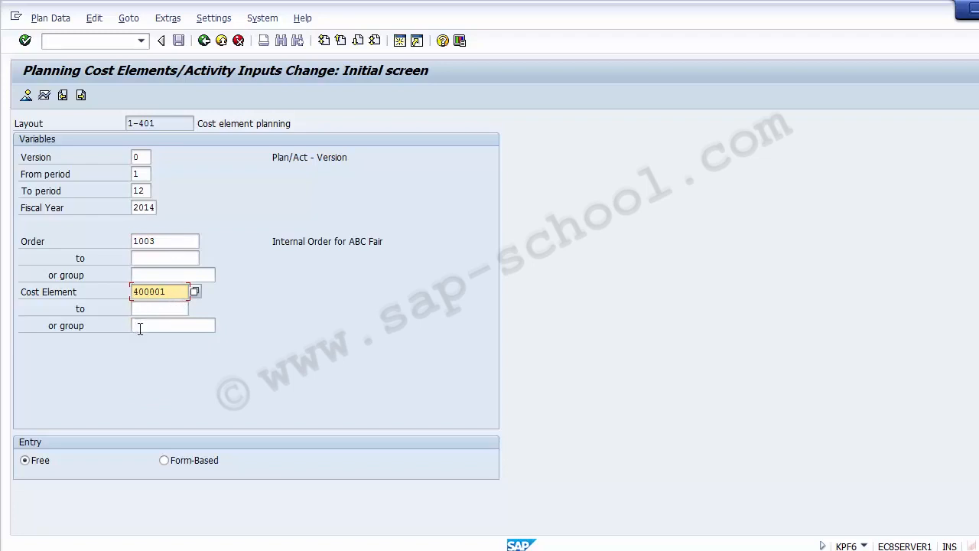
click(140, 329)
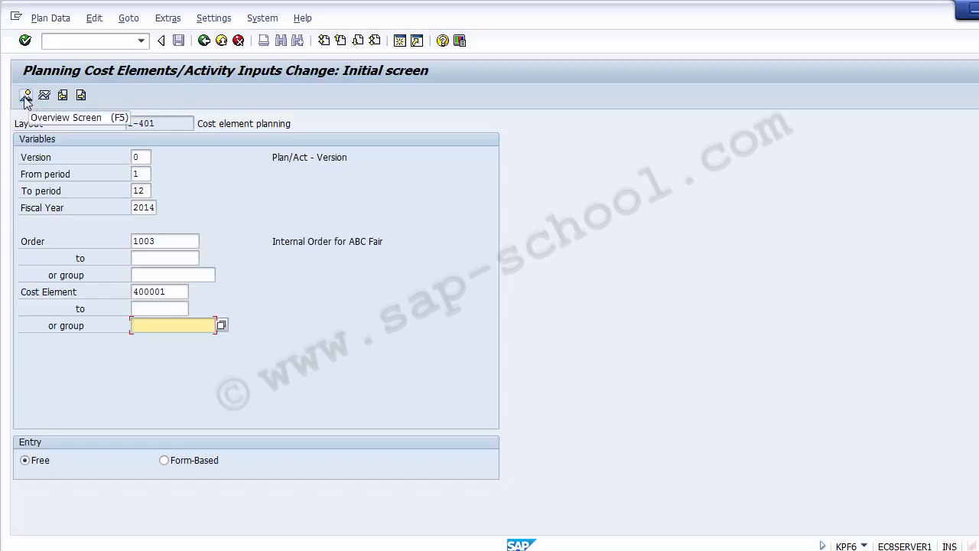
click(25, 96)
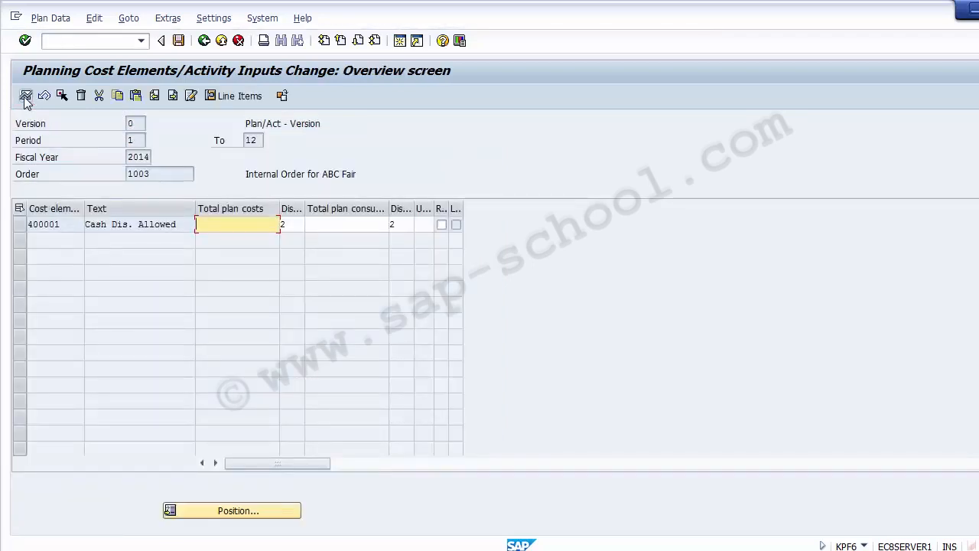
Step: Enter total plan costs of 1000 for cost element 400001 and post the data on leaving the overview
drag(68, 225, 27, 224)
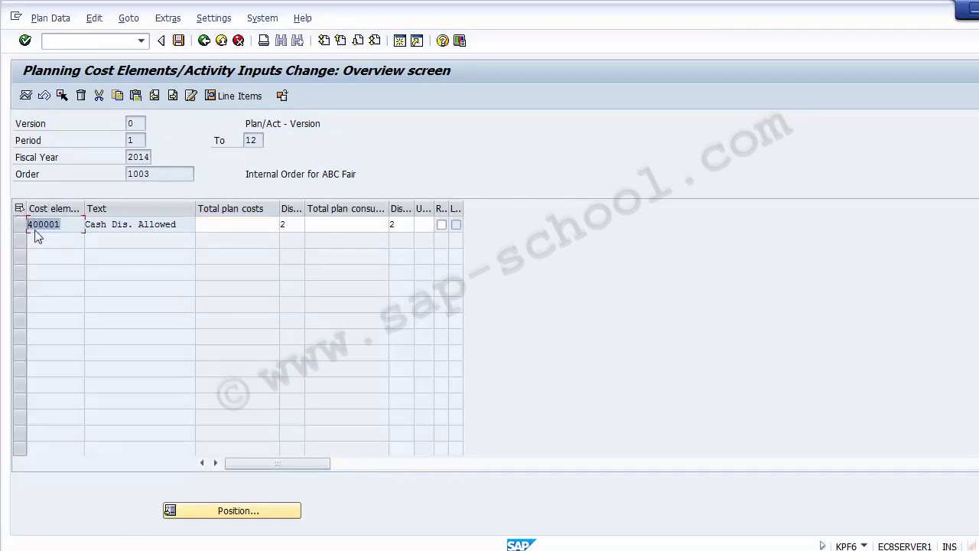
drag(188, 224, 74, 223)
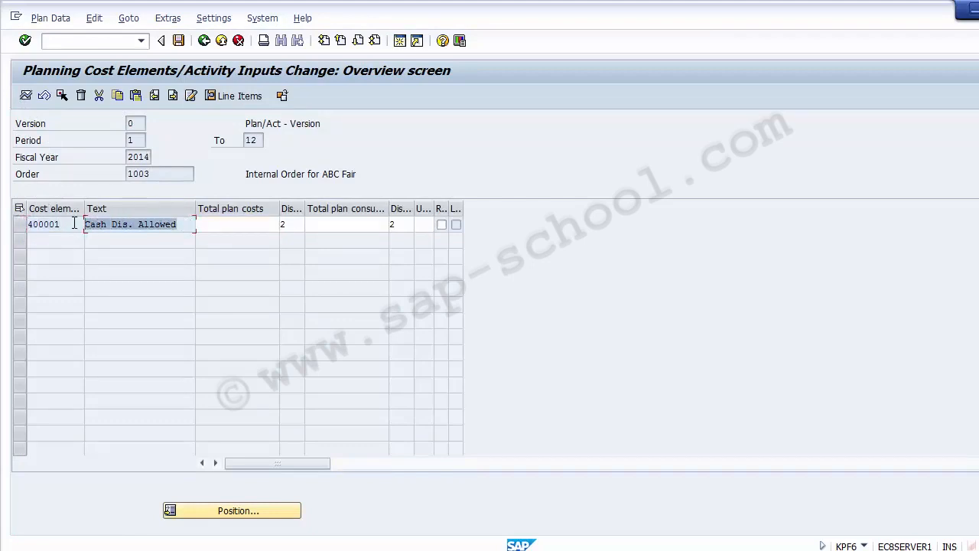
click(216, 226)
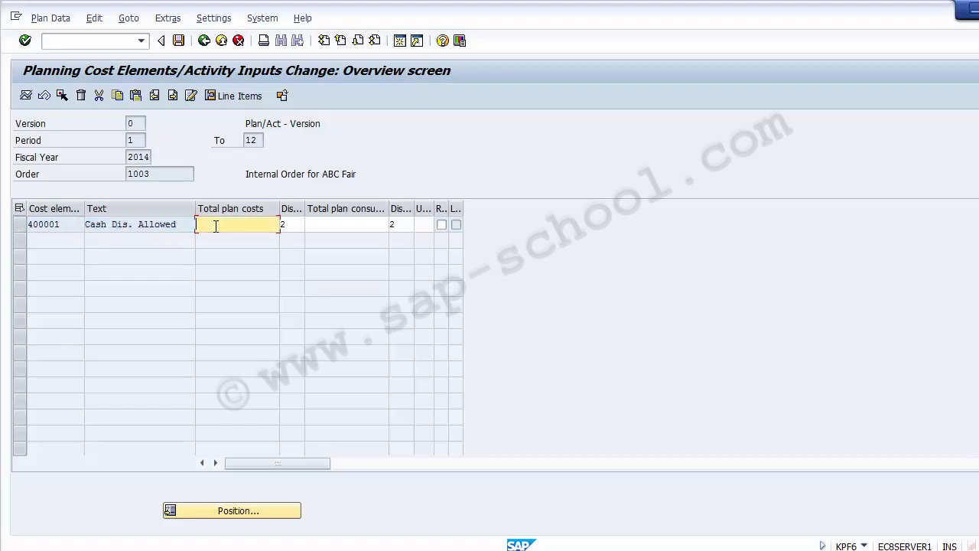
text(1000)
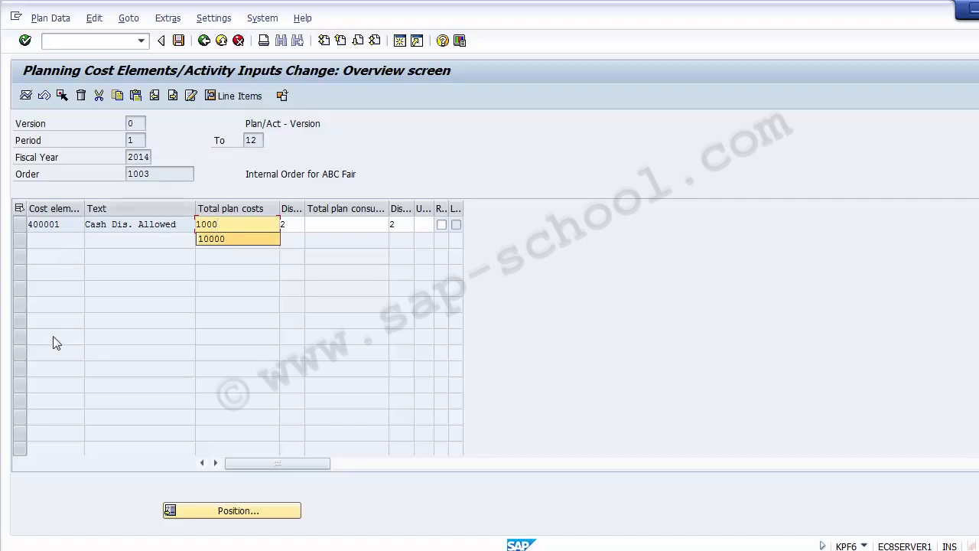
click(205, 41)
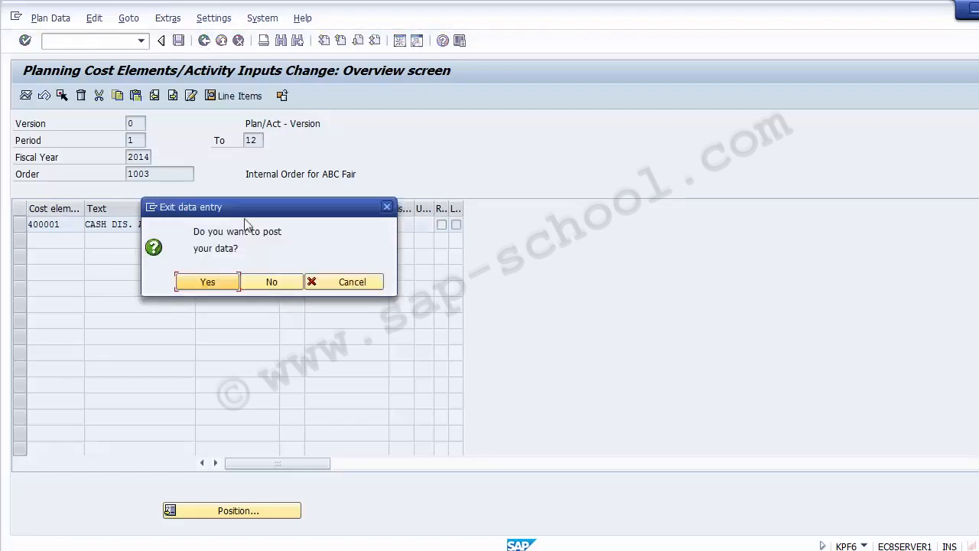
click(207, 282)
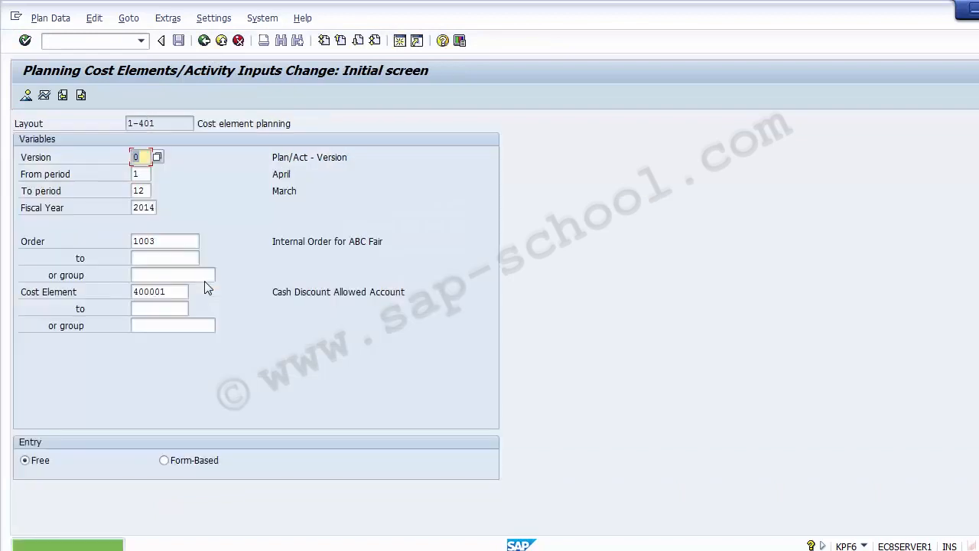
Step: Extend the cost element range up to 400020 and reopen the planning overview screen
click(160, 308)
click(160, 309)
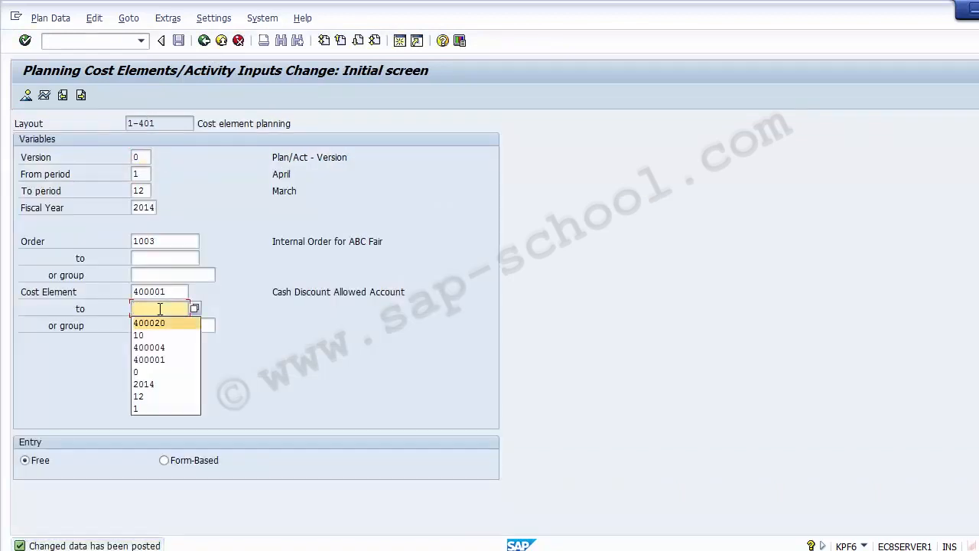
key(Return)
click(177, 291)
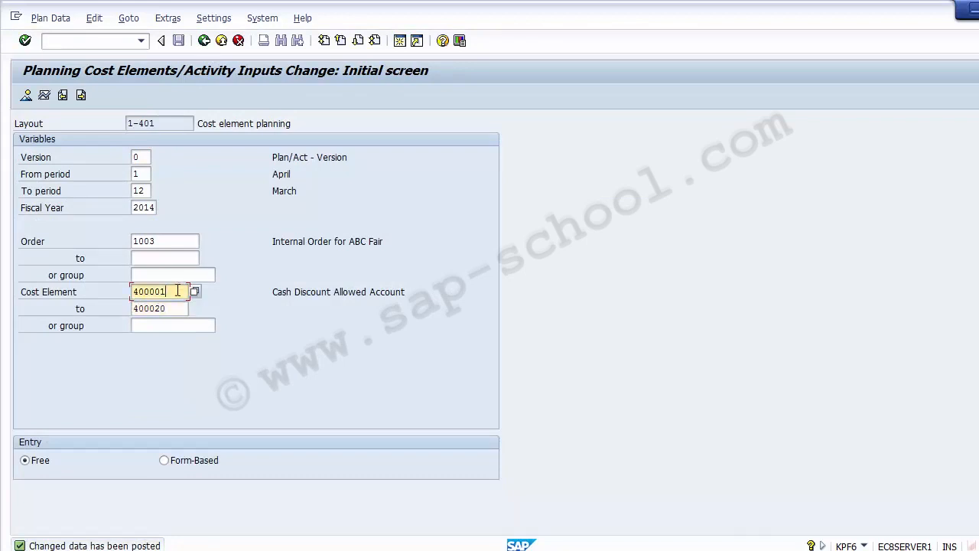
click(173, 308)
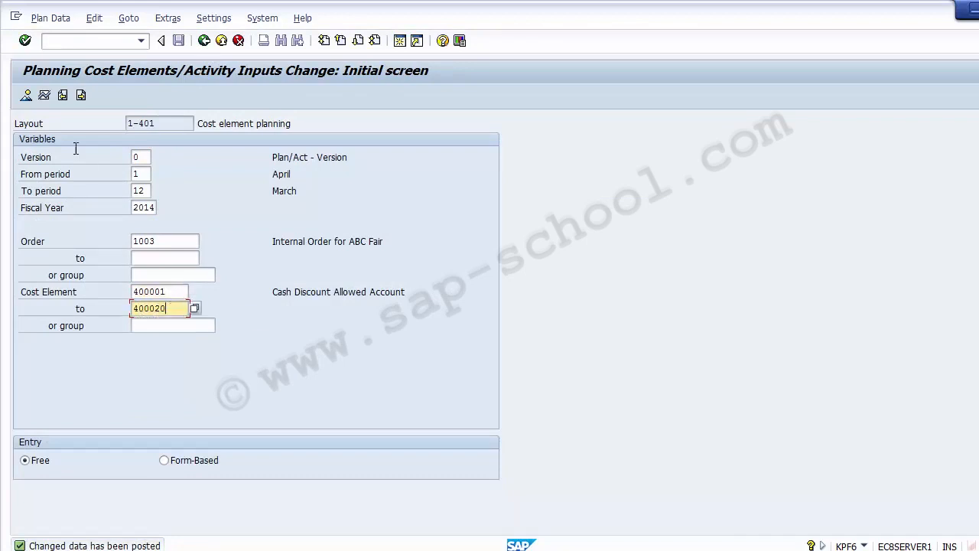
click(25, 96)
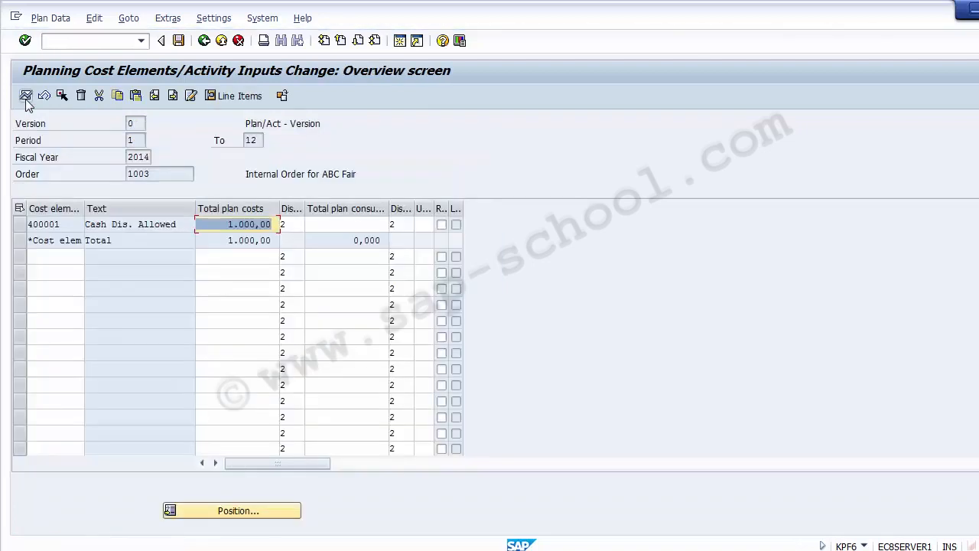
Step: Examine the planned line for cost element 400001 and the empty cost element rows beneath the total
click(73, 260)
click(71, 274)
click(70, 350)
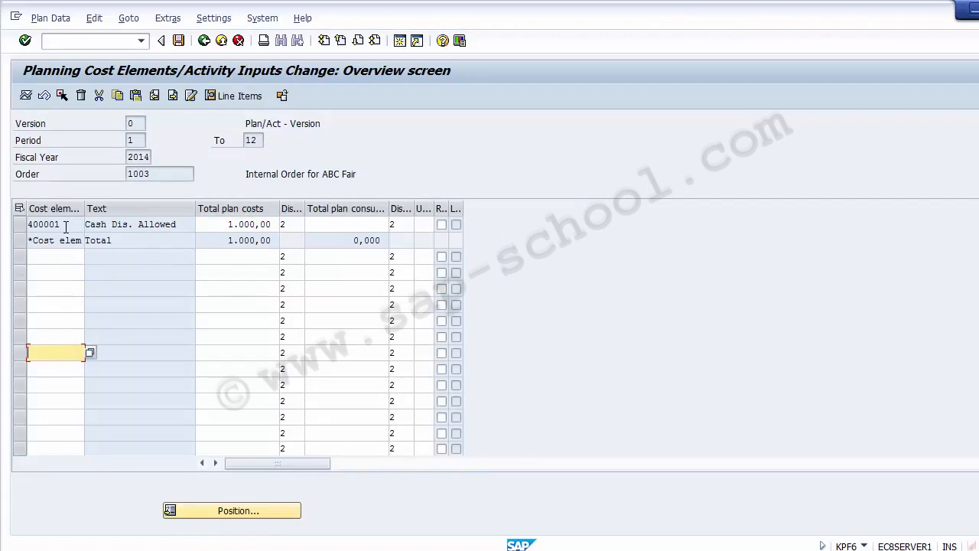
click(20, 224)
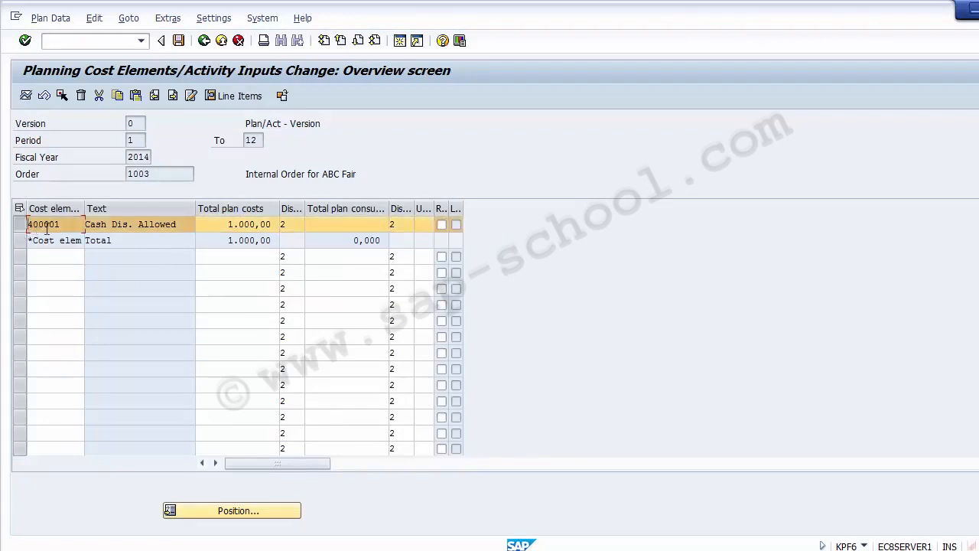
click(166, 225)
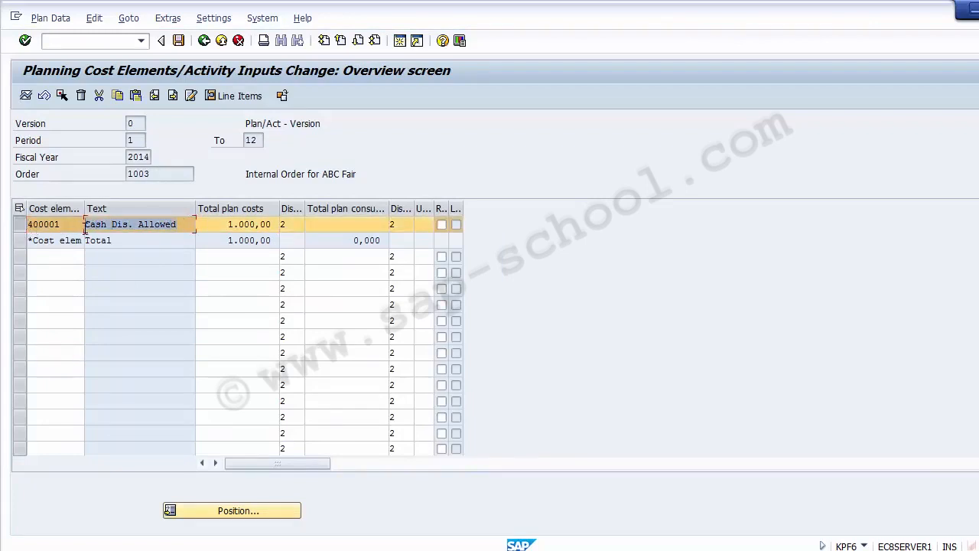
click(198, 227)
click(57, 257)
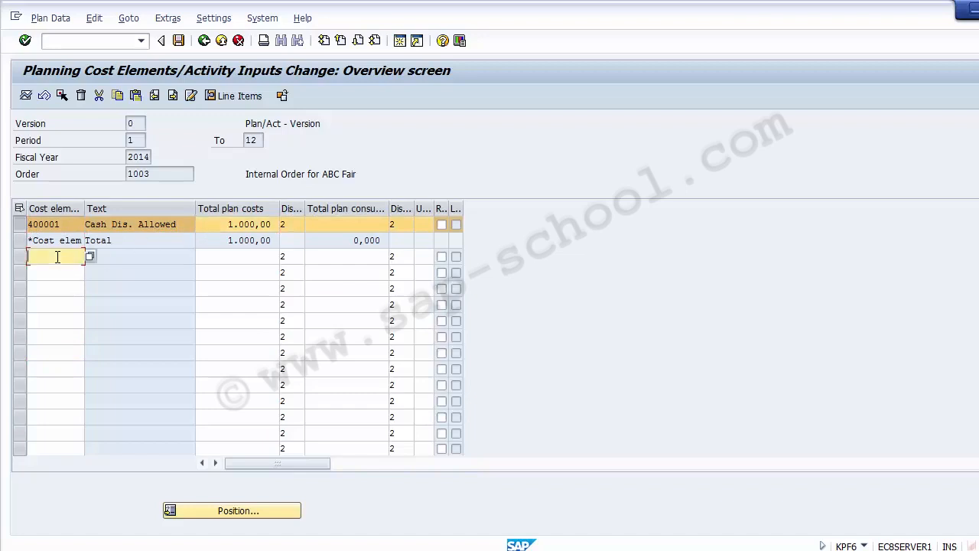
click(20, 225)
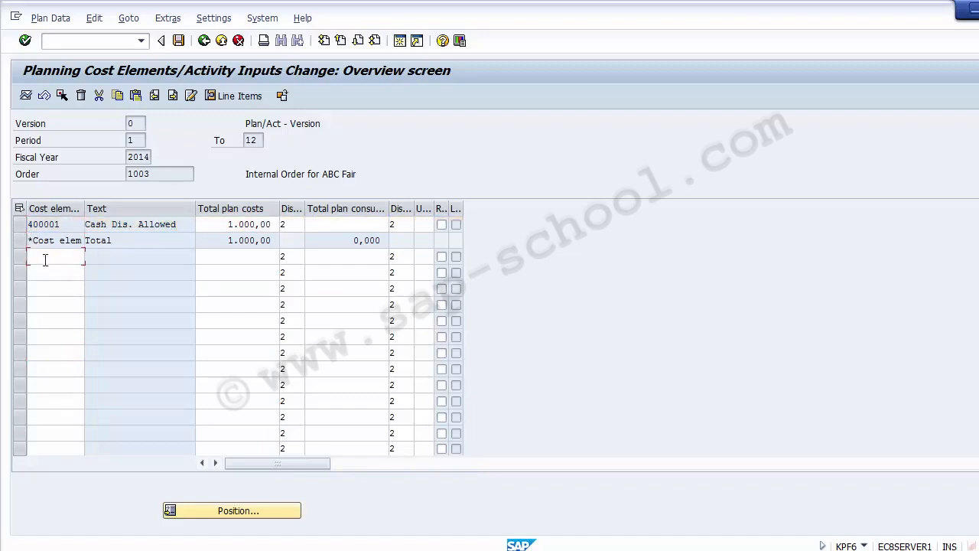
Step: Plan total costs of 2000 for cost element 400006 and 3000 for cost element 400007 in the empty rows
click(45, 260)
text(400006)
key(Down)
text(400007)
click(227, 257)
text(2000)
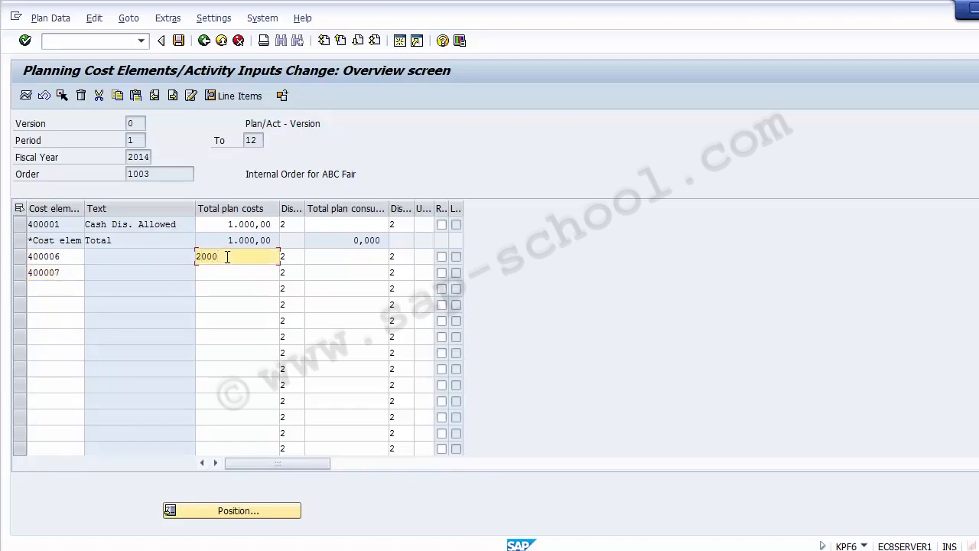
key(Down)
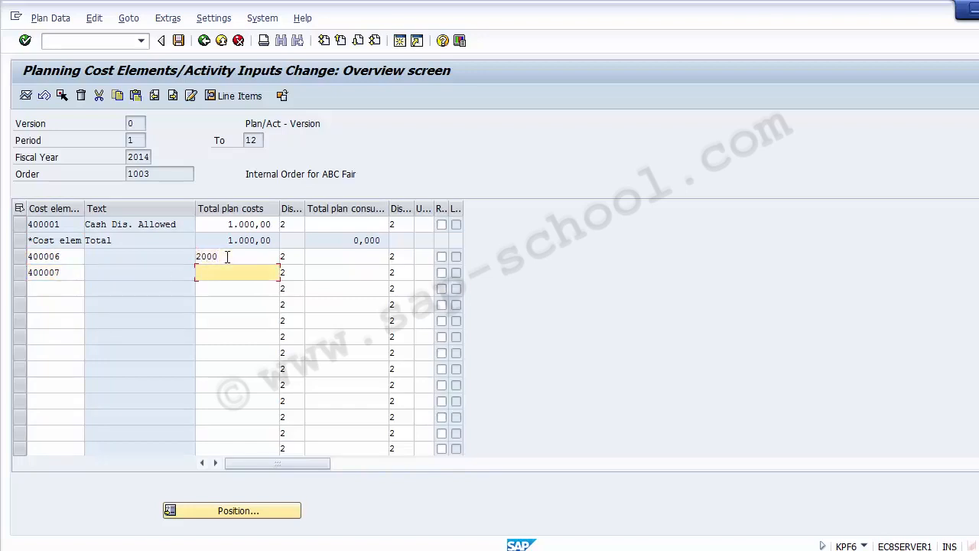
text(3000)
key(Return)
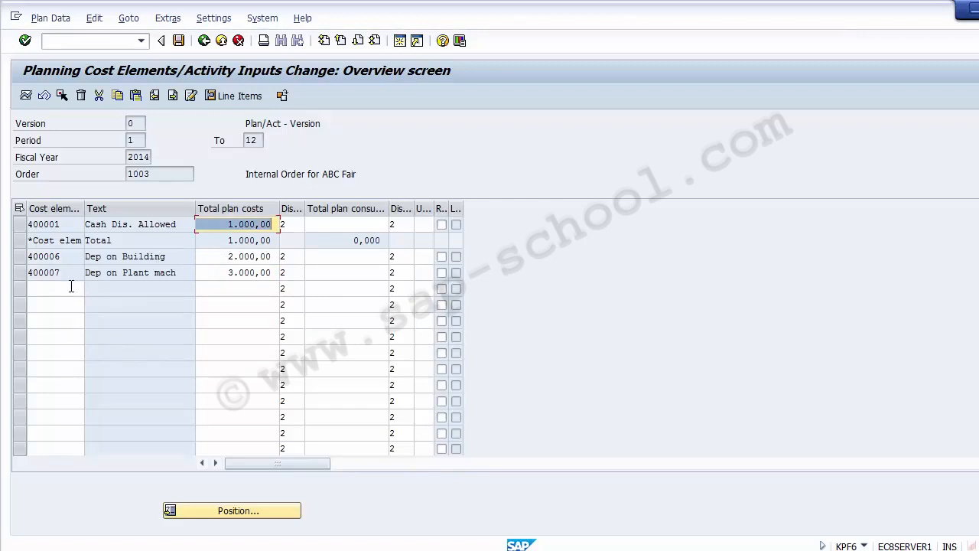
drag(73, 257, 20, 256)
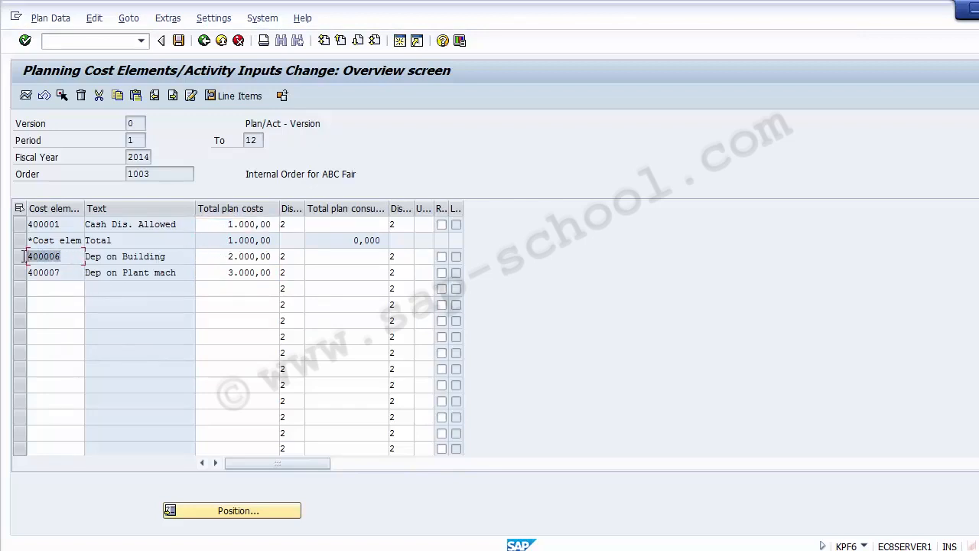
drag(190, 257, 22, 277)
drag(191, 274, 61, 278)
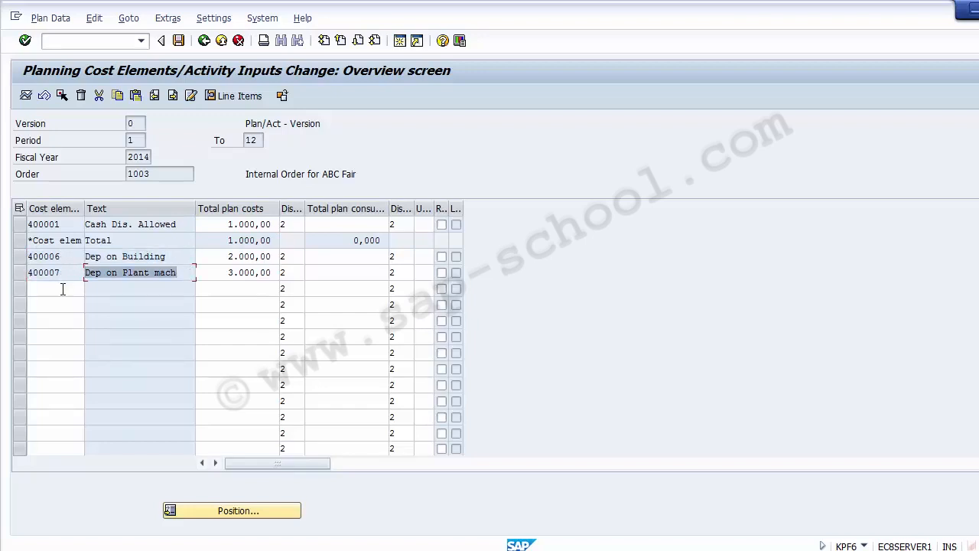
Step: Add a planning row for cost element 400012 with total plan costs of 5000
click(63, 290)
text(40000)
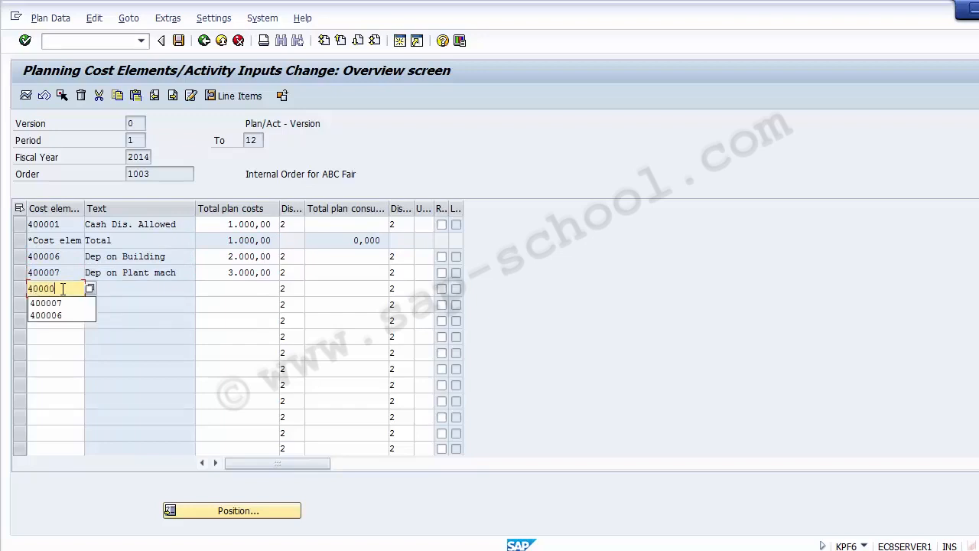
key(BackSpace)
text(12)
key(Tab)
key(Tab)
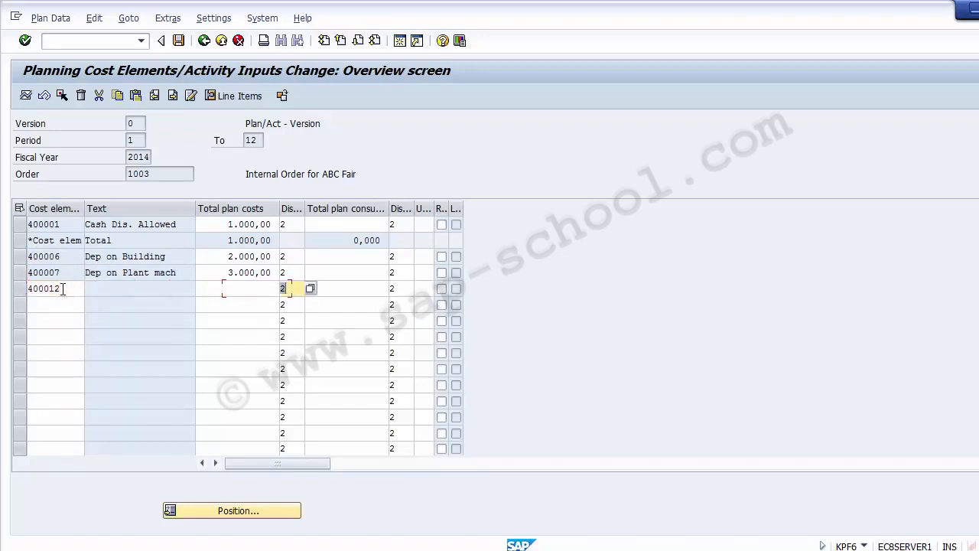
click(215, 291)
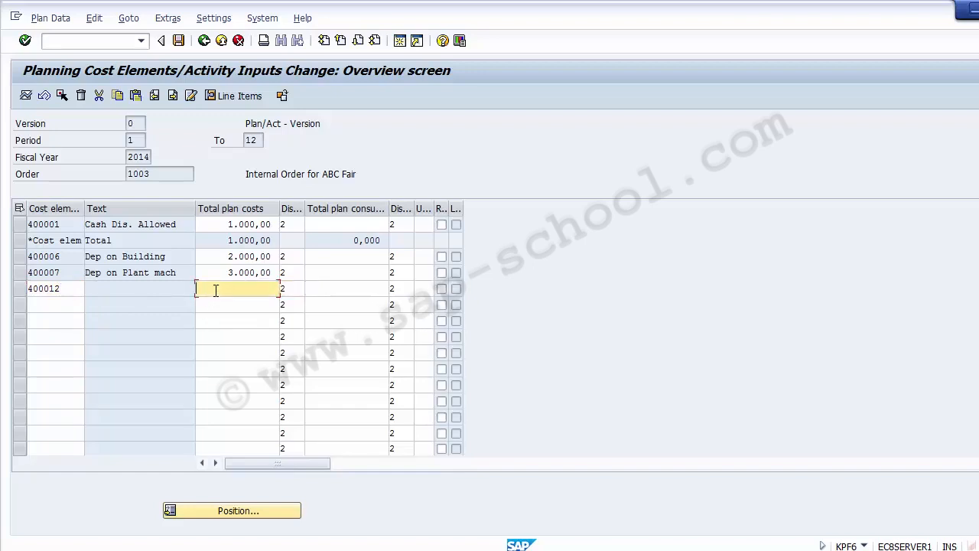
text(5000)
key(Return)
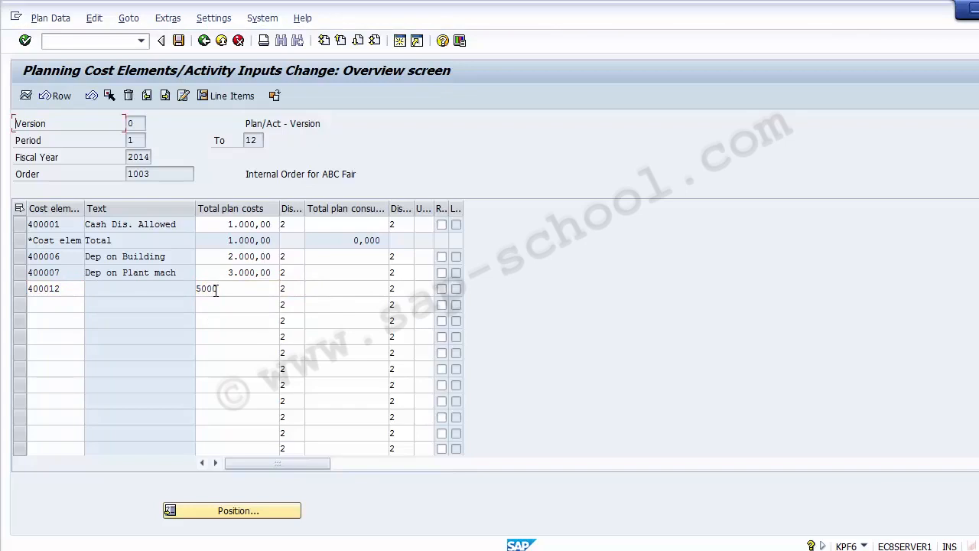
key(Return)
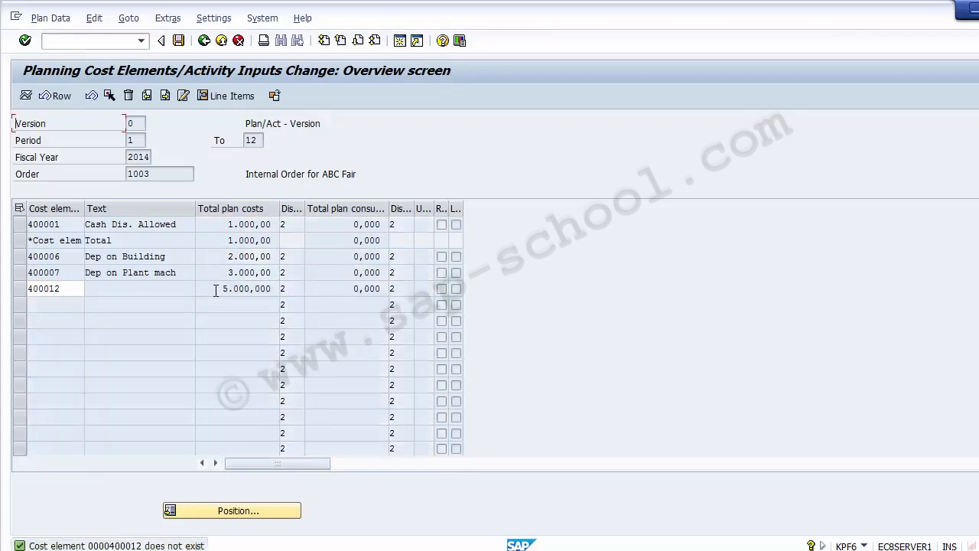
Step: Try cost elements 400016, 400010 and 40004 for the row with 5000 total plan costs
click(73, 291)
key(BackSpace)
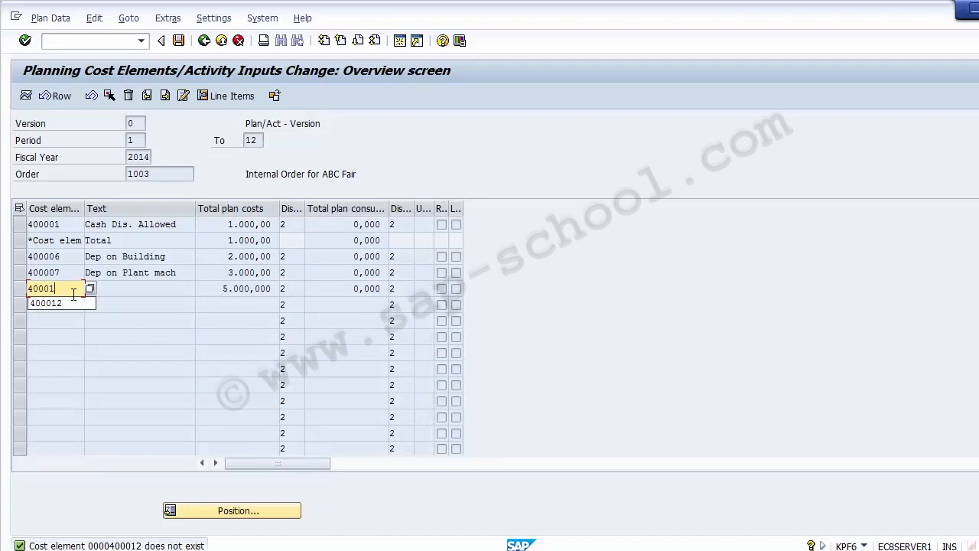
text(6)
key(Return)
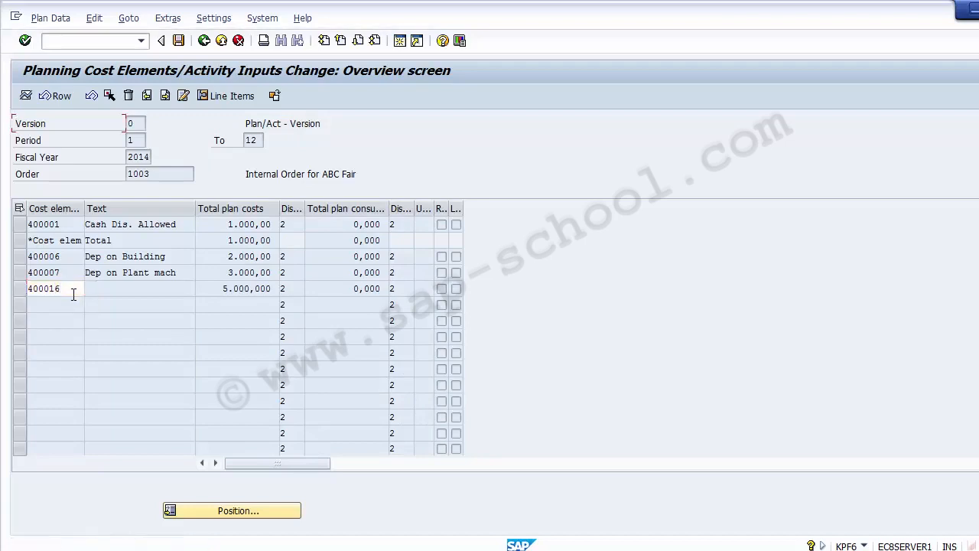
key(BackSpace)
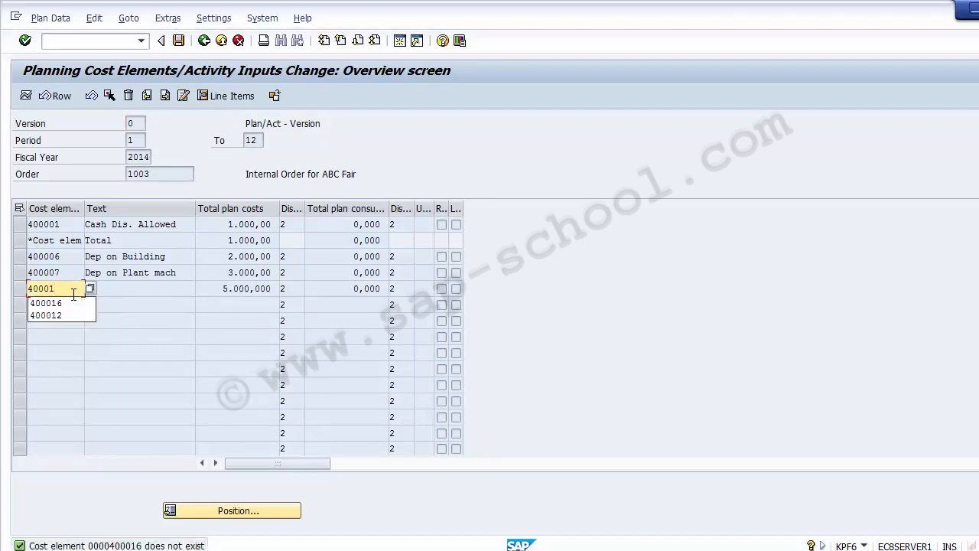
text(0)
key(Return)
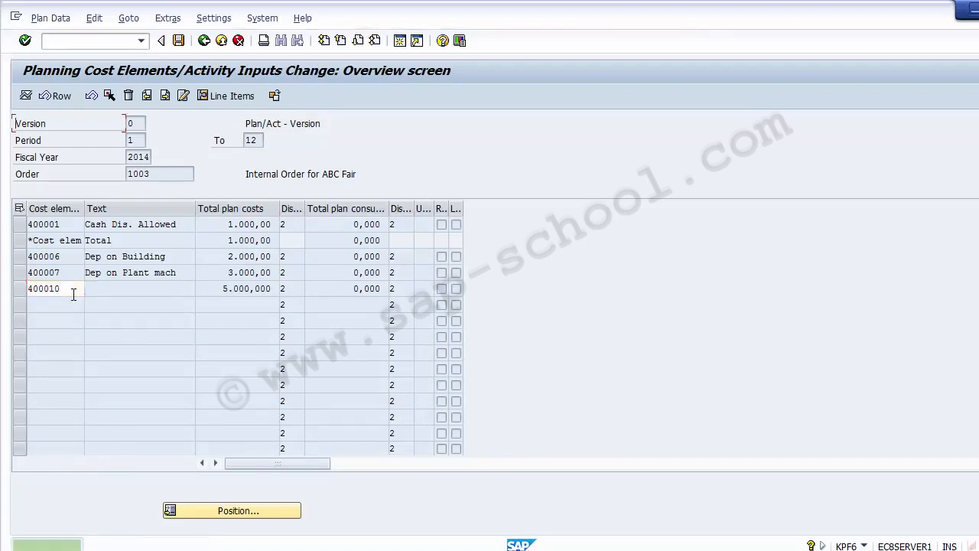
key(BackSpace)
key(BackSpace)
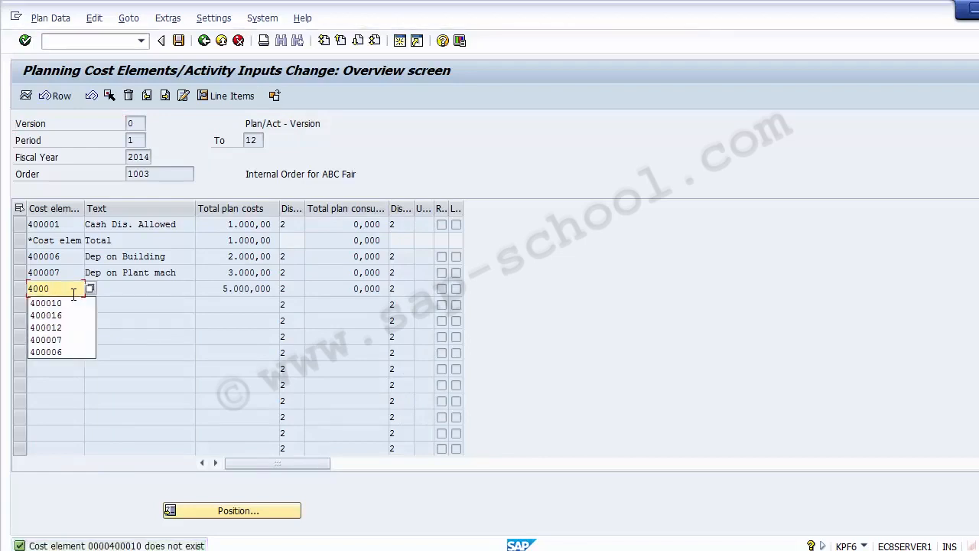
text(4)
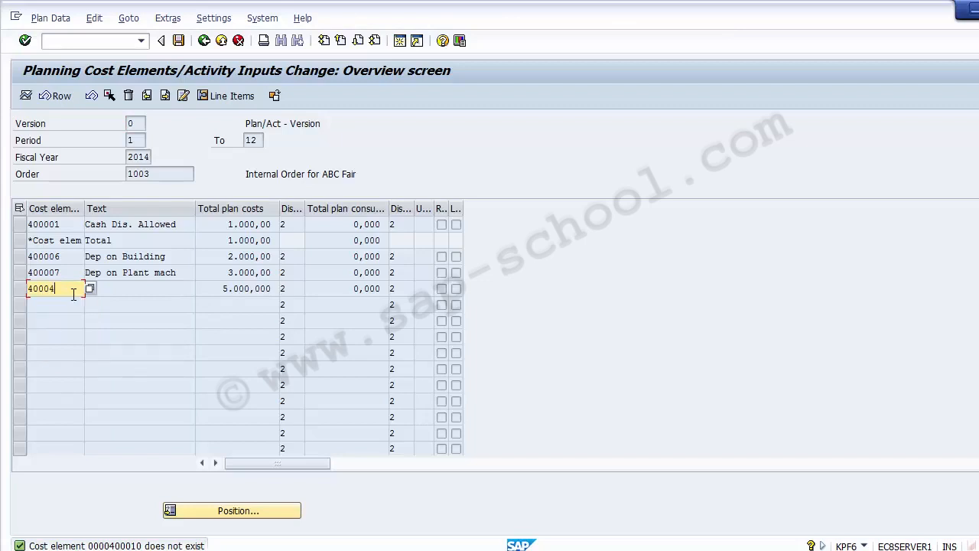
key(Return)
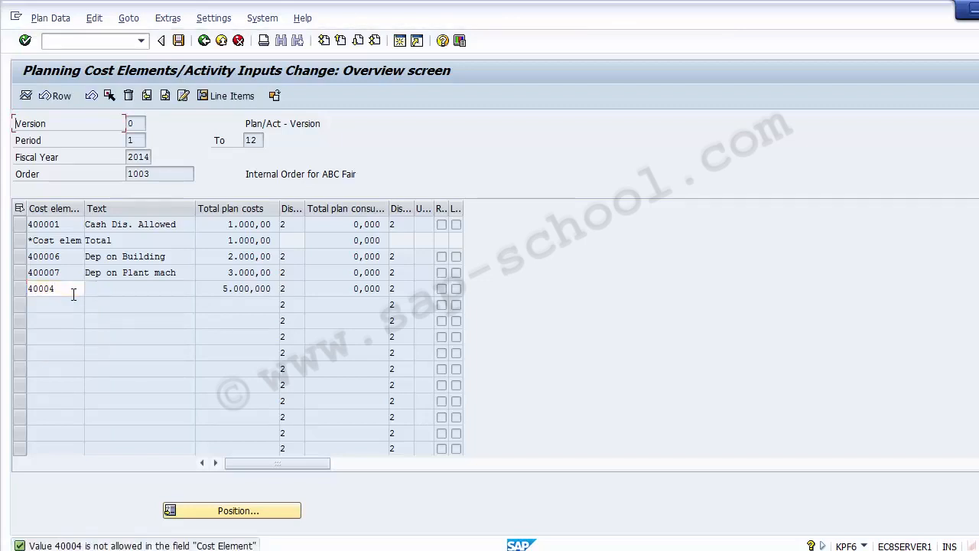
Step: Change the cost element of the row with 5000 plan costs to 400005
click(68, 290)
key(BackSpace)
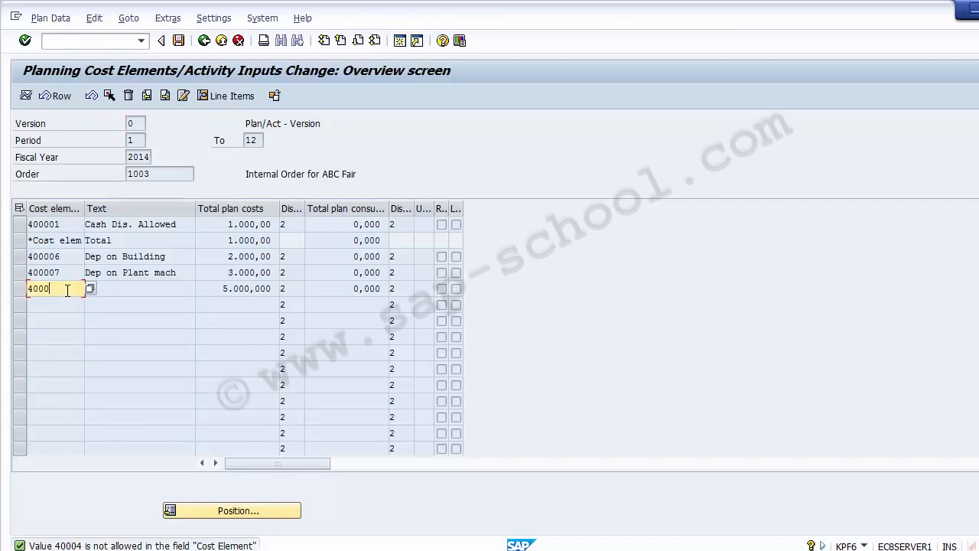
text(0)
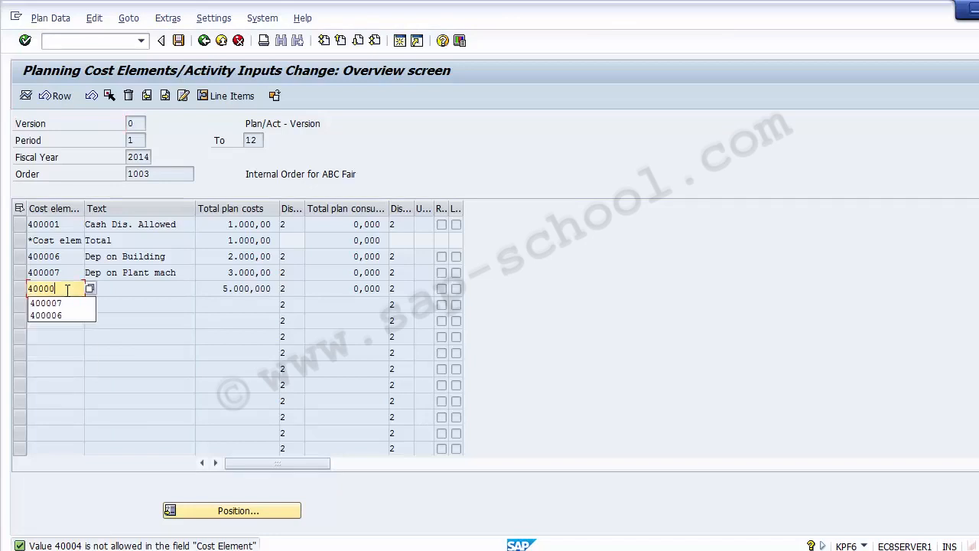
text(5)
key(Return)
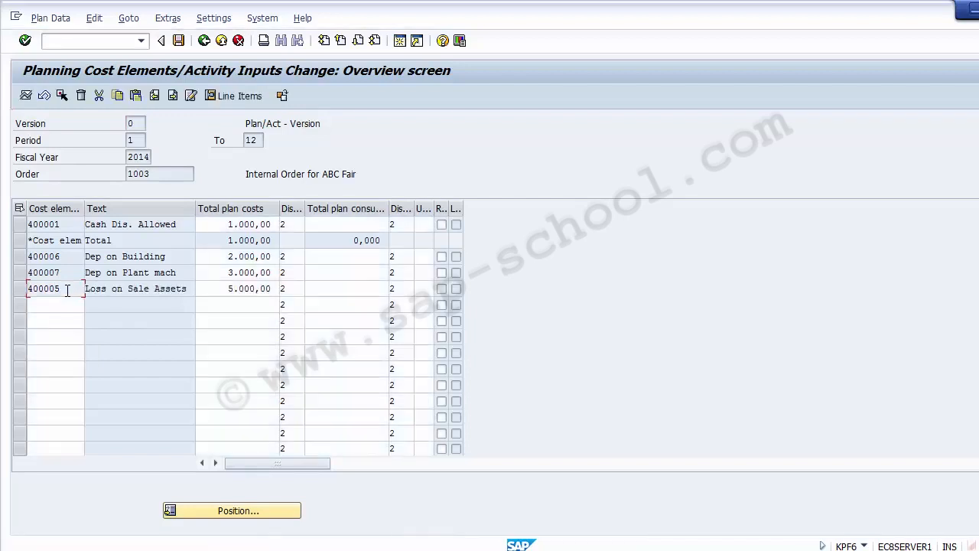
double_click(32, 289)
drag(216, 289, 277, 289)
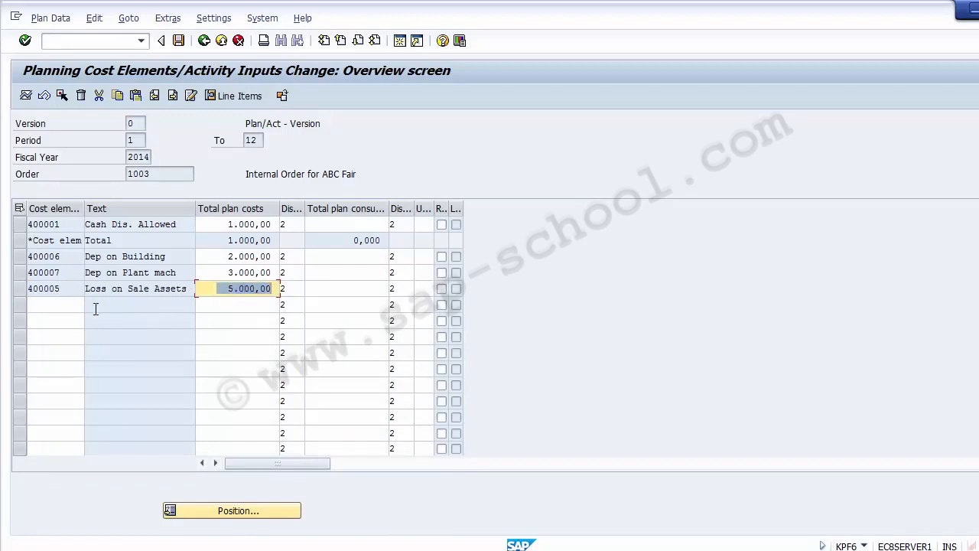
click(64, 305)
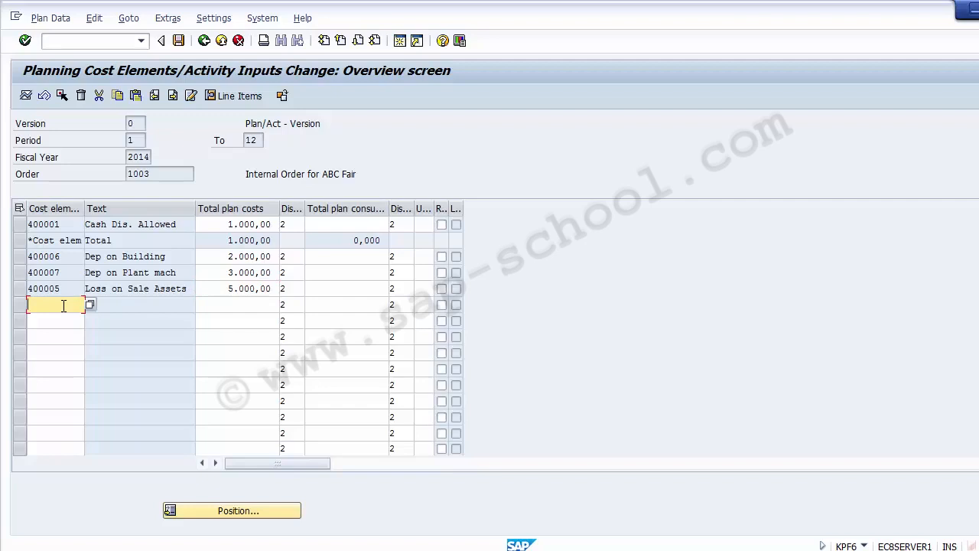
click(227, 305)
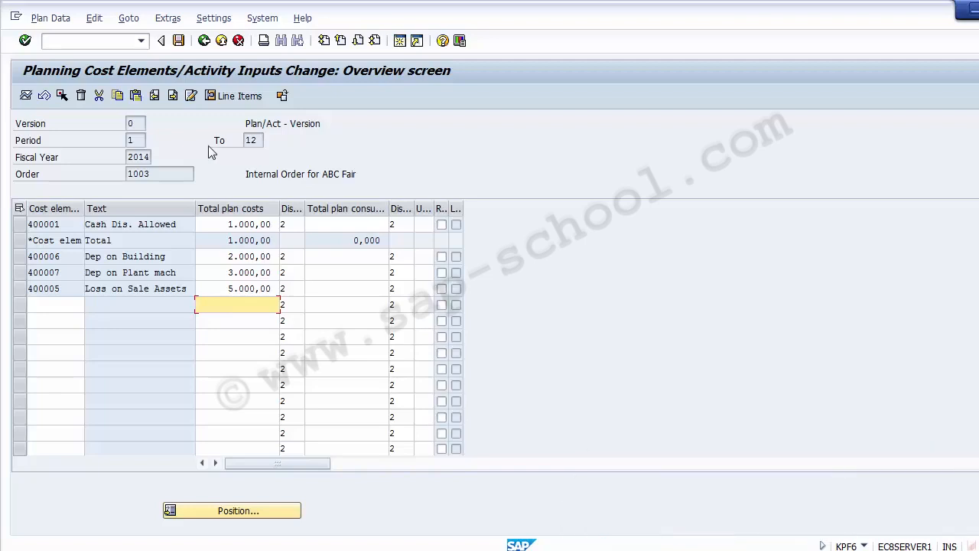
Step: Post the planned costs for the ABC Fair order and return to the SAP Easy Access screen
click(178, 40)
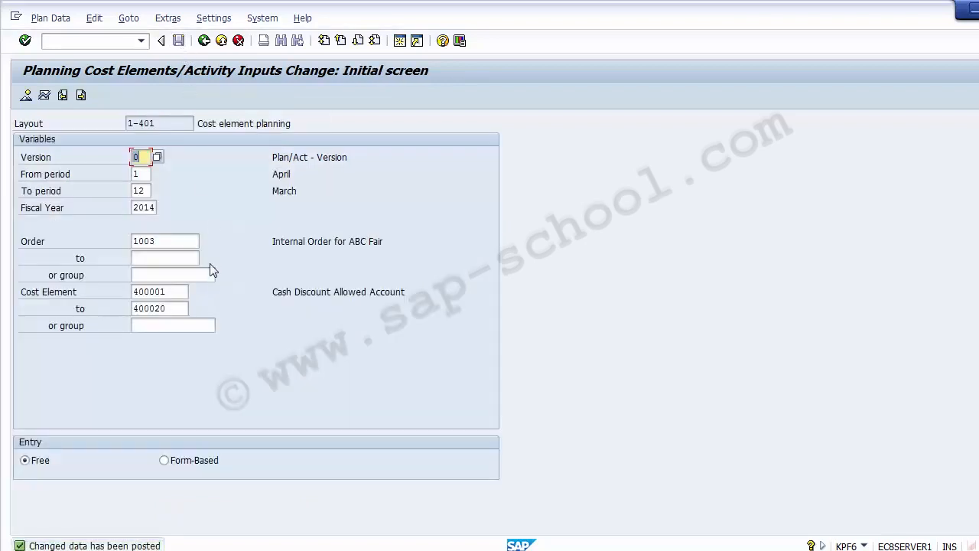
click(222, 41)
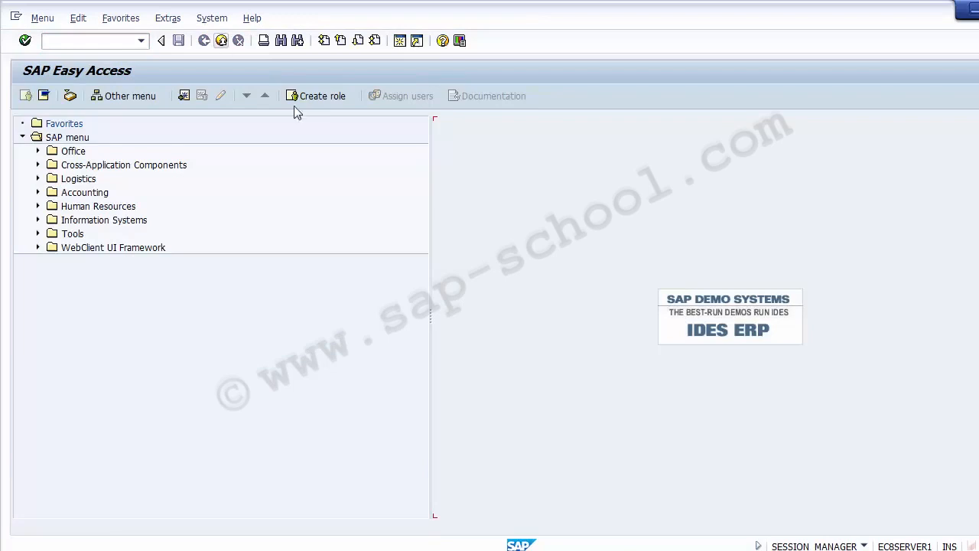
Step: Switch to PowerPoint and copy the plan actual comparisons report code S_ALR_87012995 from the Unit Testing slide
mouse_move(448, 550)
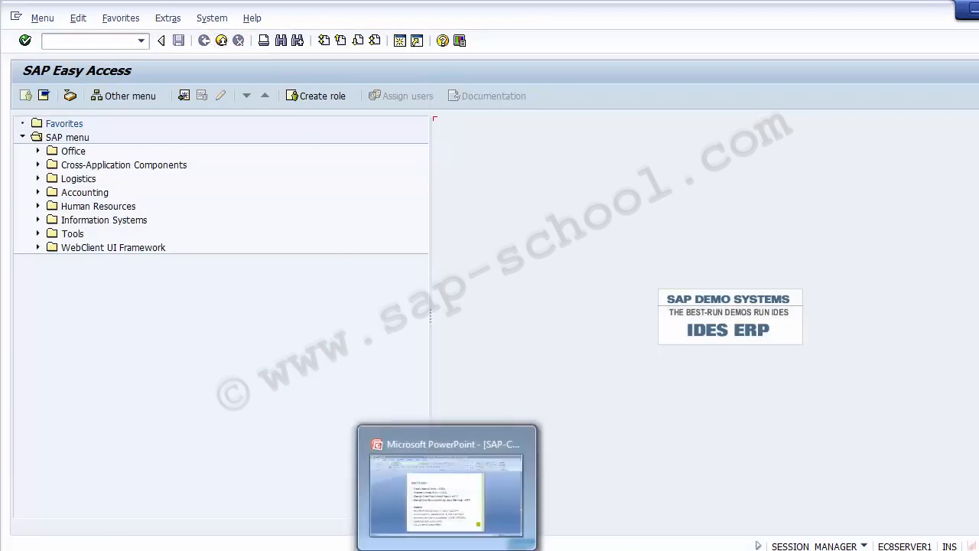
click(447, 493)
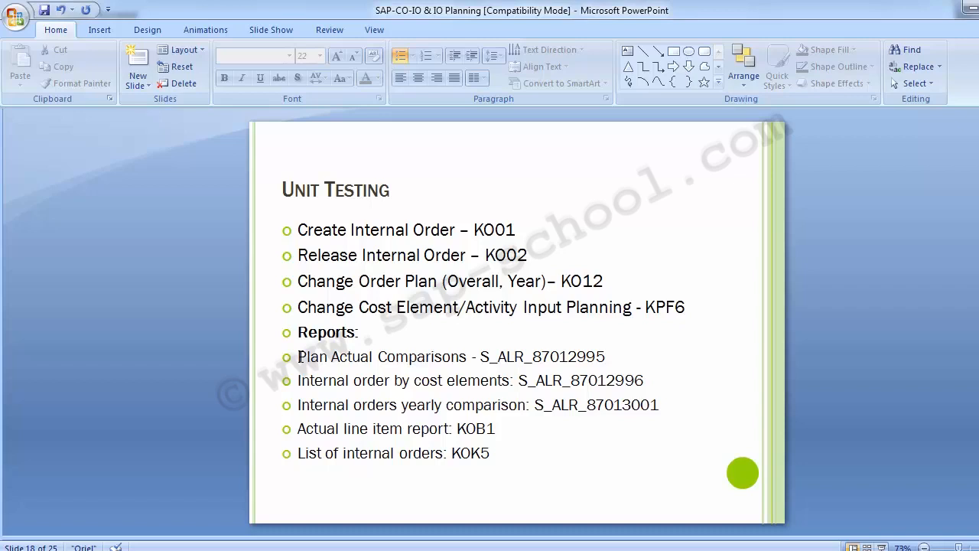
click(481, 357)
drag(481, 356, 608, 358)
key(ctrl+c)
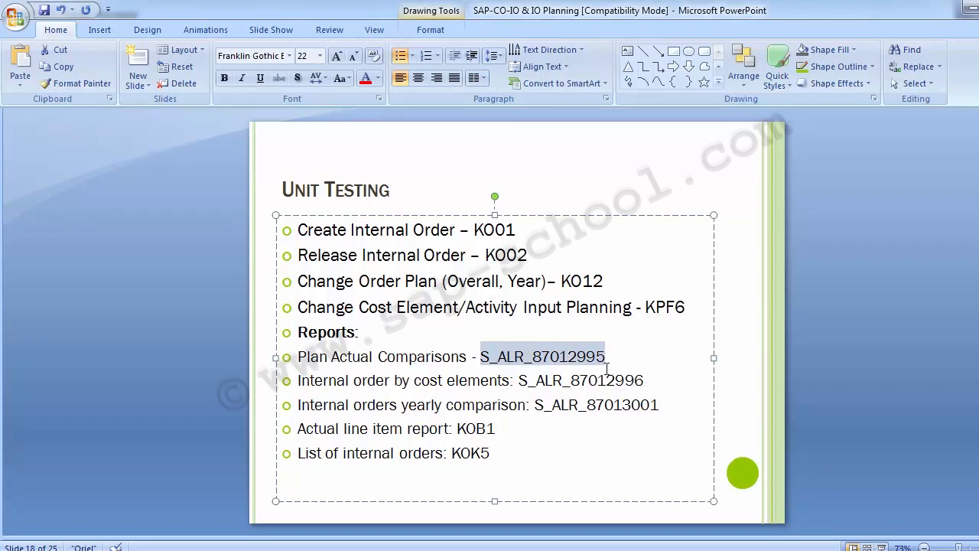
click(225, 404)
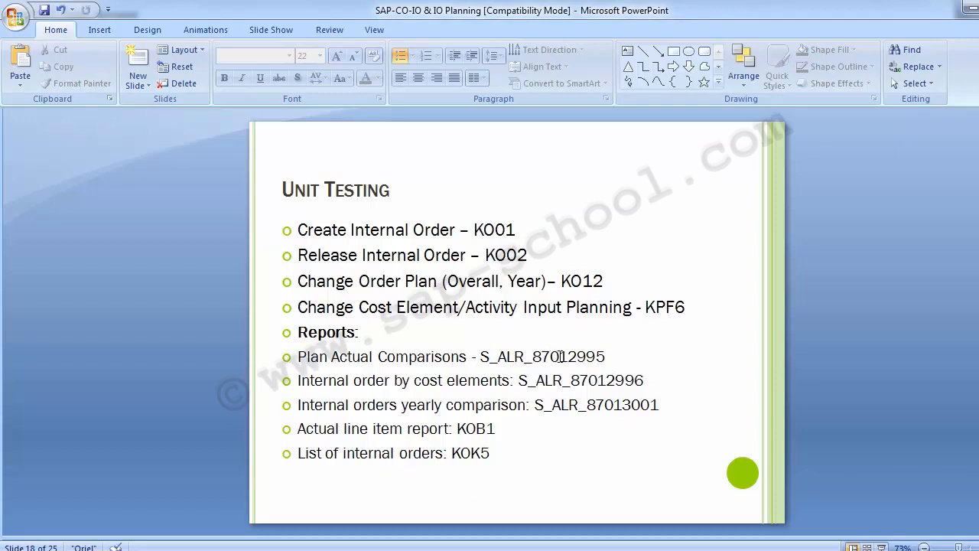
Step: Switch back to SAP and start the report with the copied transaction code S_ALR_87012995
click(449, 490)
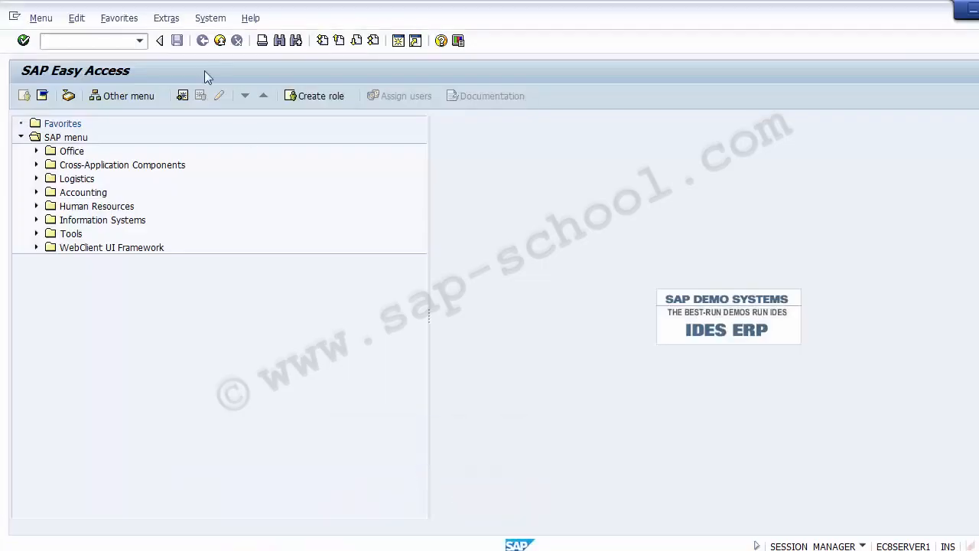
click(103, 42)
key(ctrl+v)
key(Return)
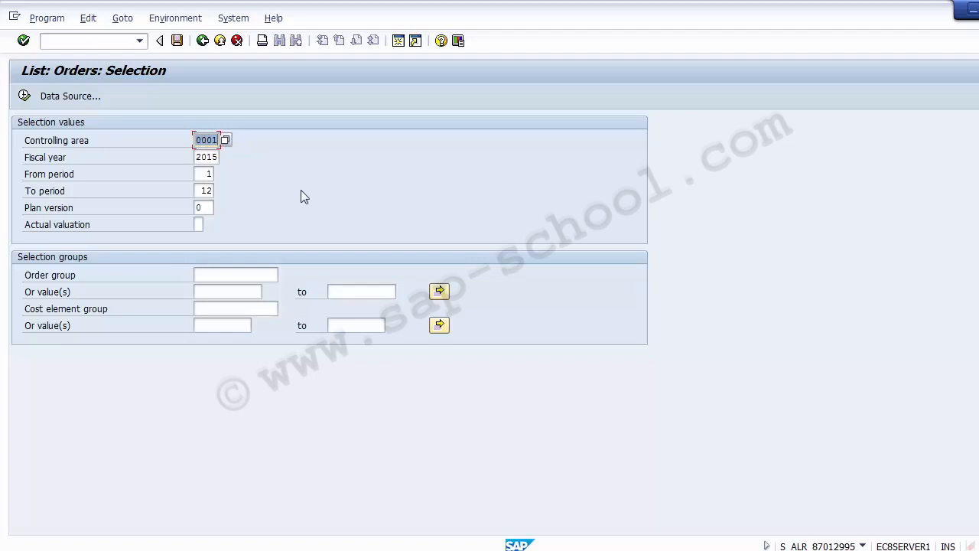
Step: Set the report's controlling area to Z100 and the fiscal year to 2014
text(Z100)
key(Tab)
key(BackSpace)
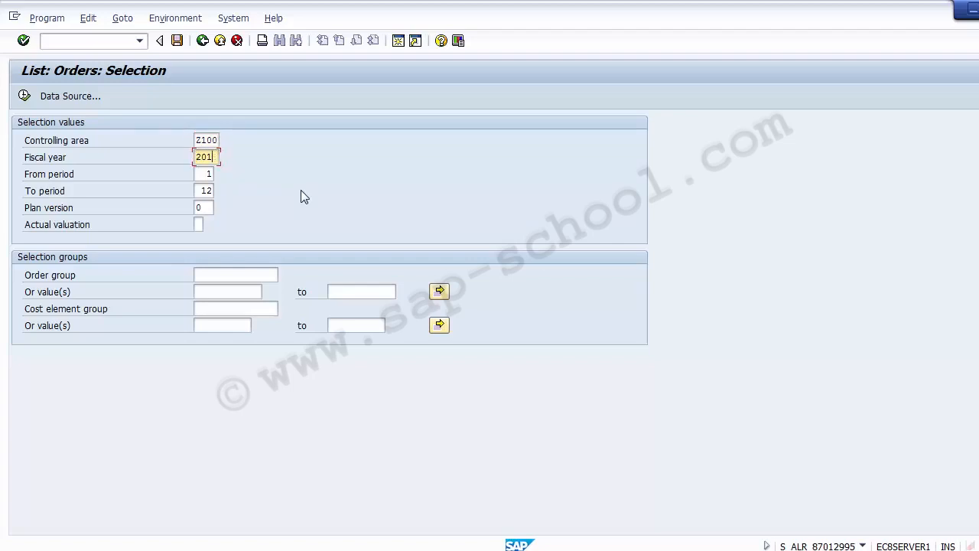
text(4)
key(Tab)
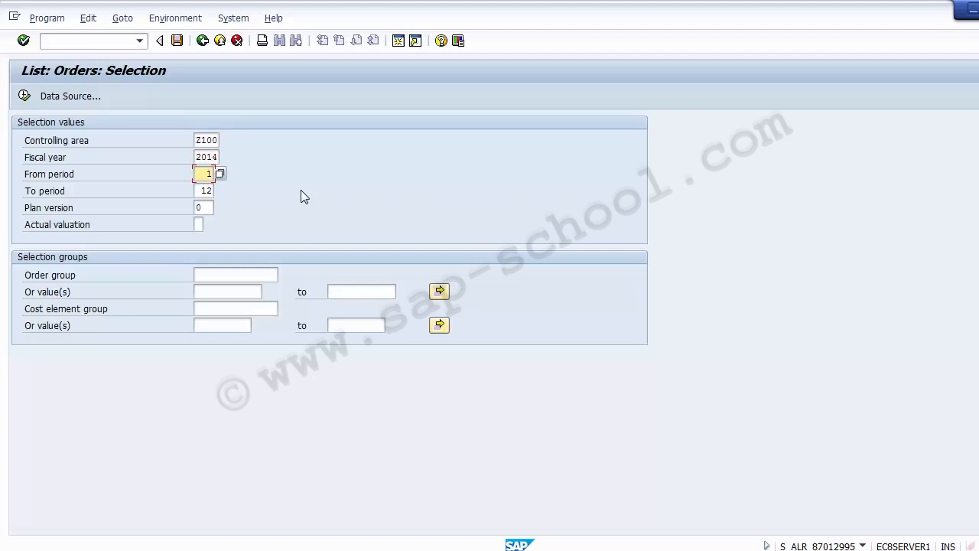
Step: Run the orders report for periods 1 to 12 and plan version 0, leaving actual valuation and the order group blank
key(Tab)
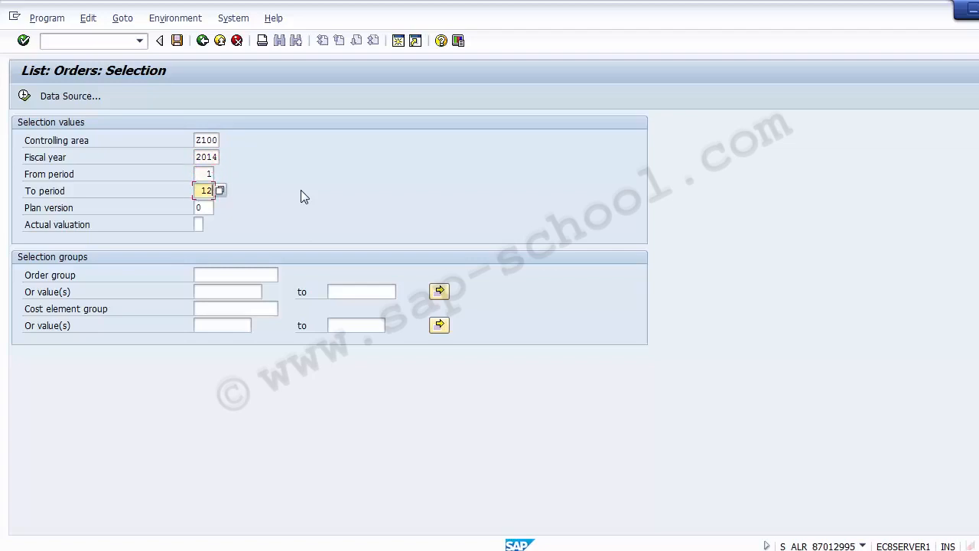
key(shift+Tab)
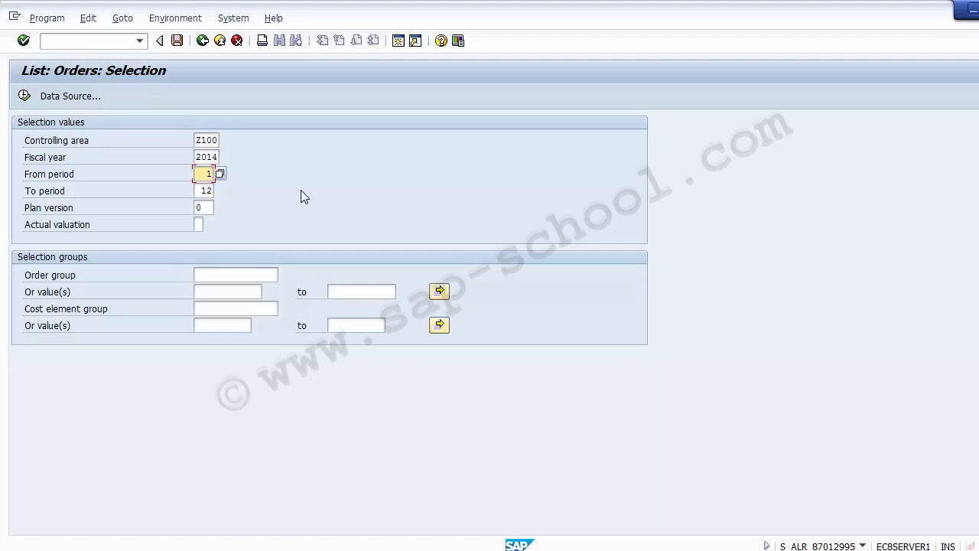
click(204, 207)
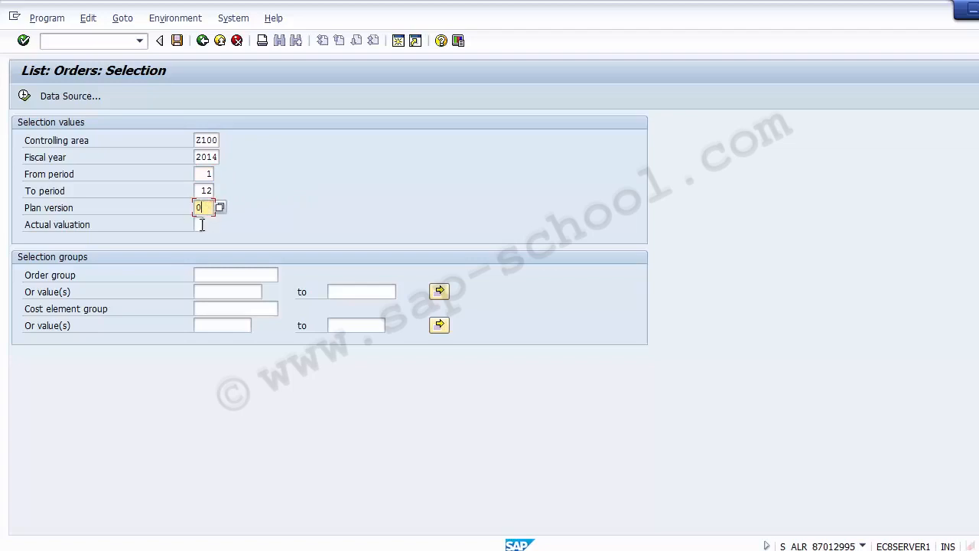
click(202, 225)
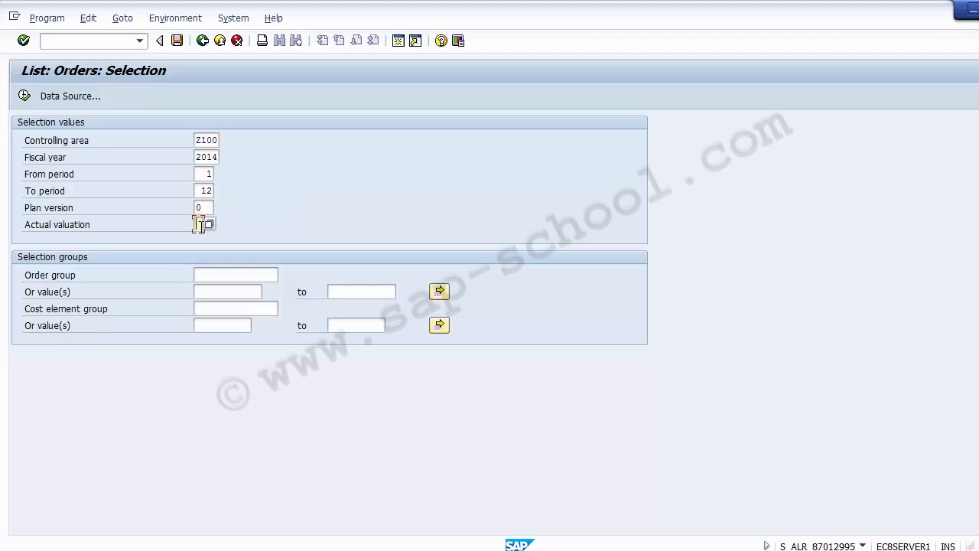
click(210, 173)
click(209, 190)
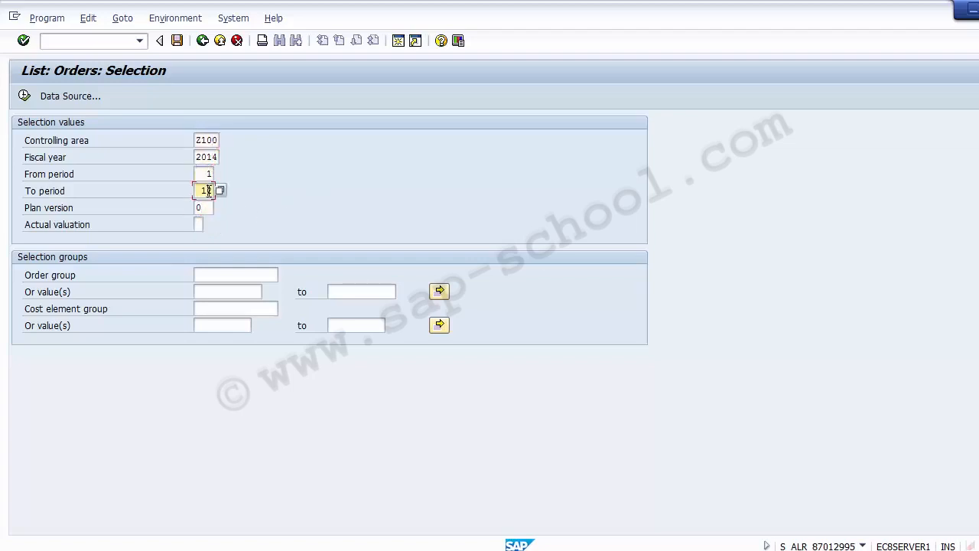
click(207, 203)
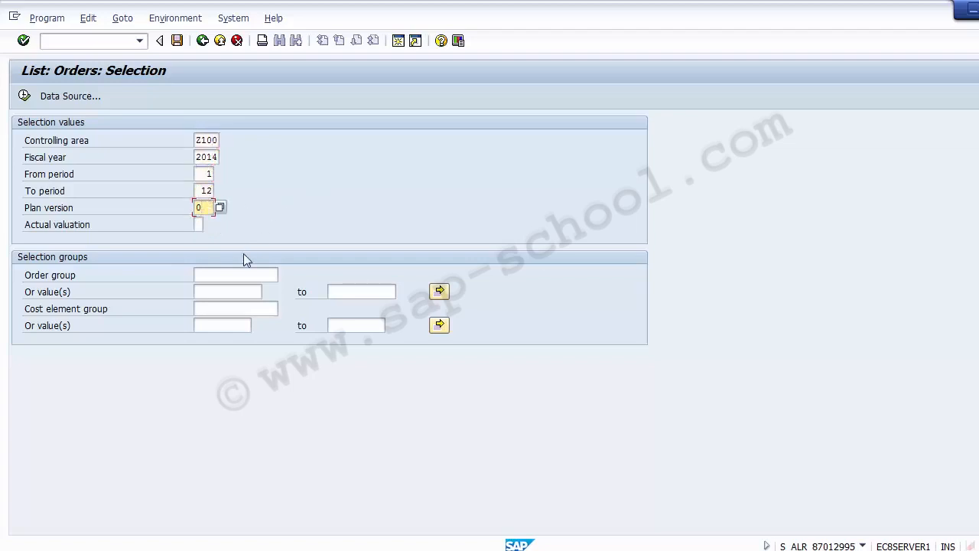
click(222, 277)
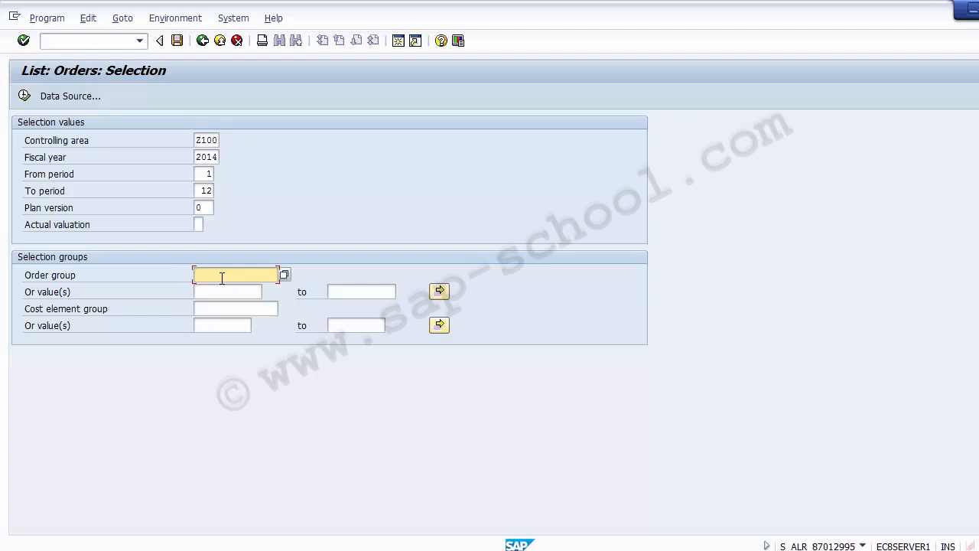
click(25, 96)
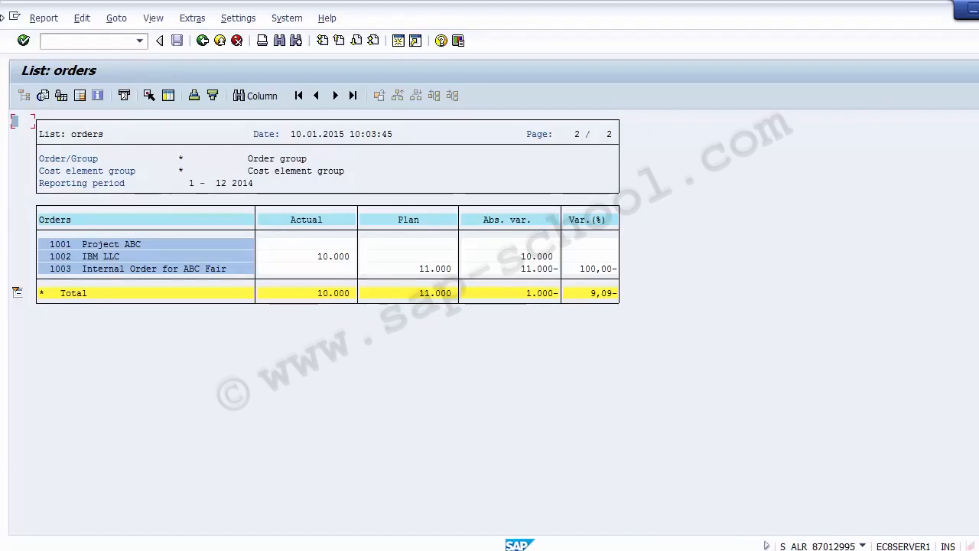
Step: Examine the actual, plan and variance figures of orders 1002 and 1003 and of the Total row
click(64, 256)
click(64, 270)
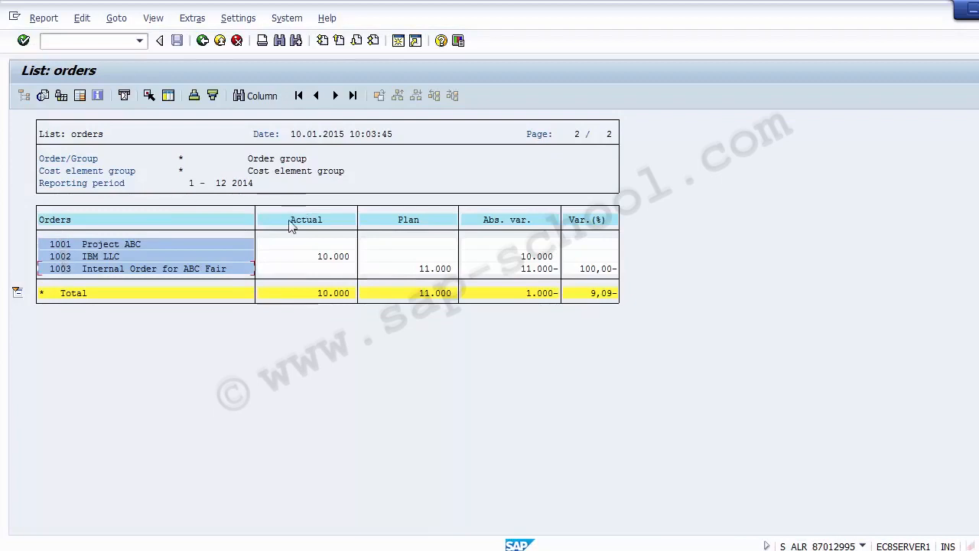
click(289, 246)
click(303, 259)
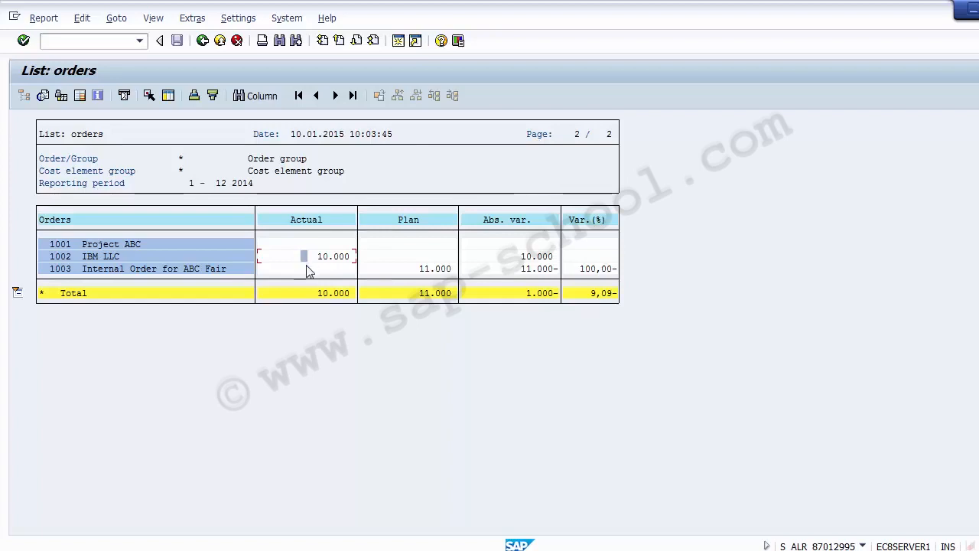
click(308, 270)
click(322, 256)
click(476, 260)
click(579, 261)
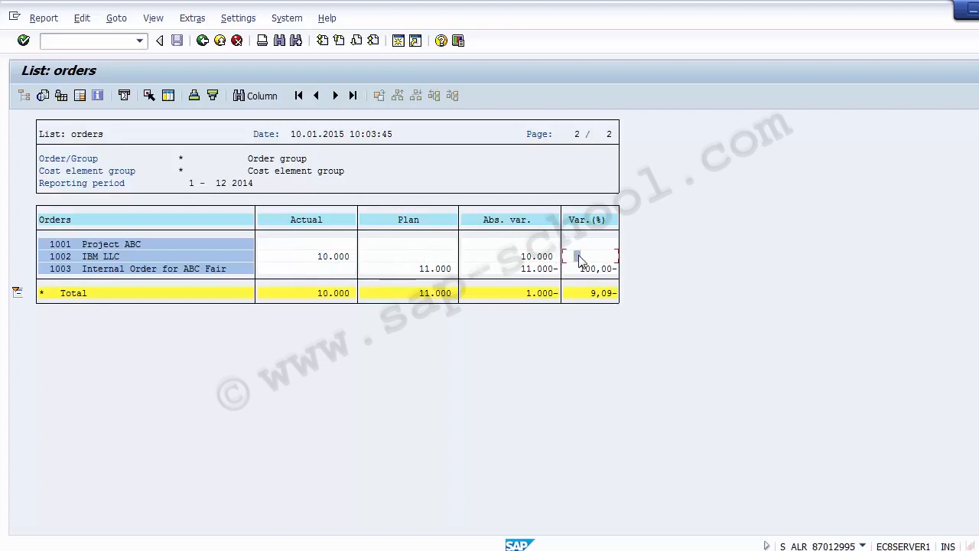
click(323, 299)
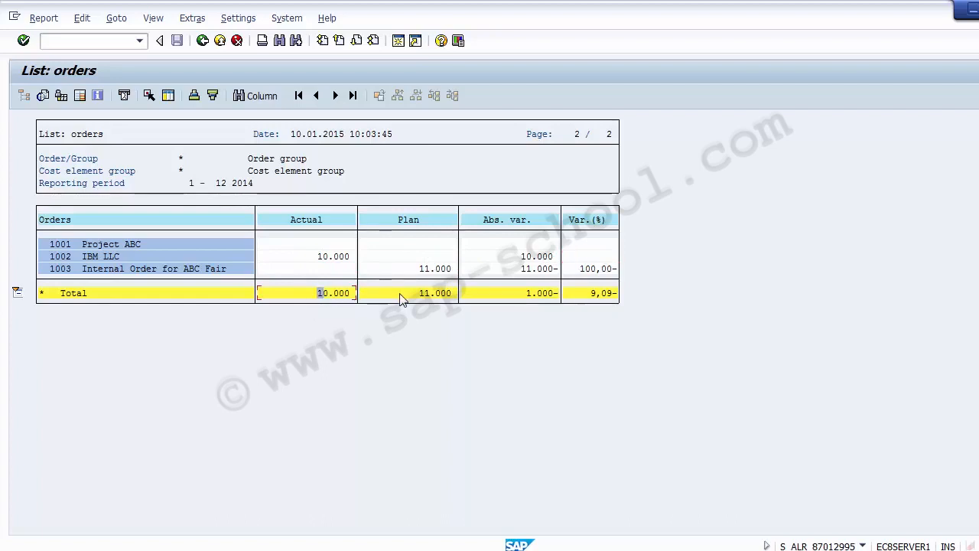
click(425, 297)
click(538, 296)
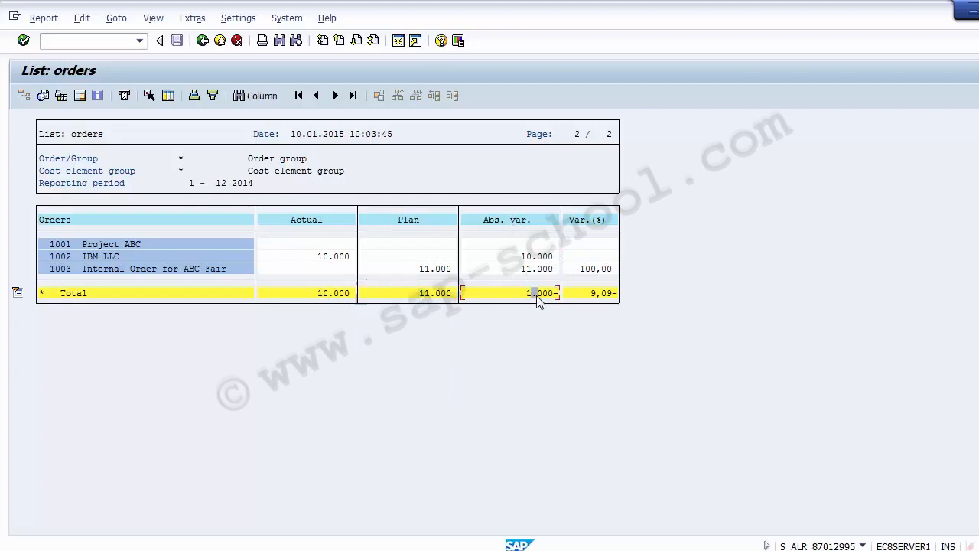
click(599, 295)
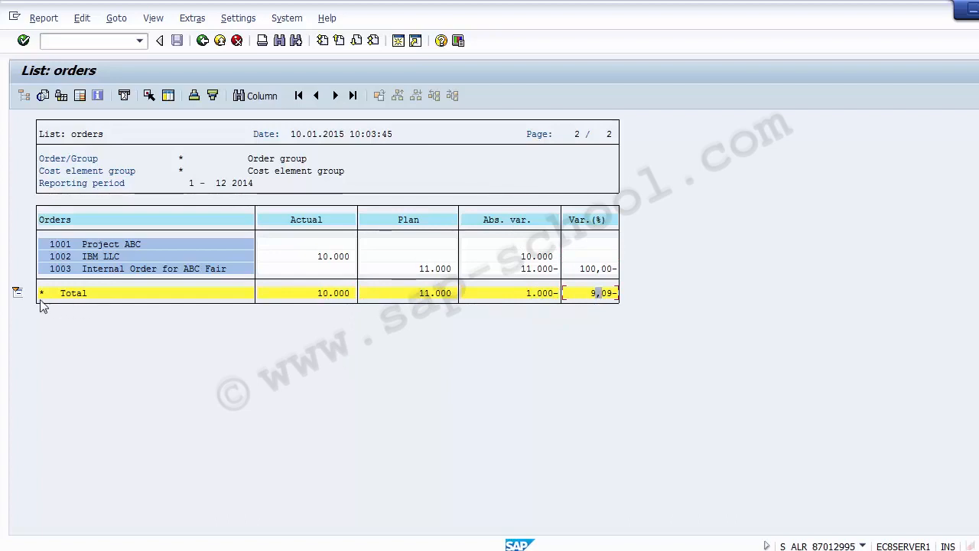
Step: Collapse and re-expand the order rows under the Total line, and exit the report
click(18, 294)
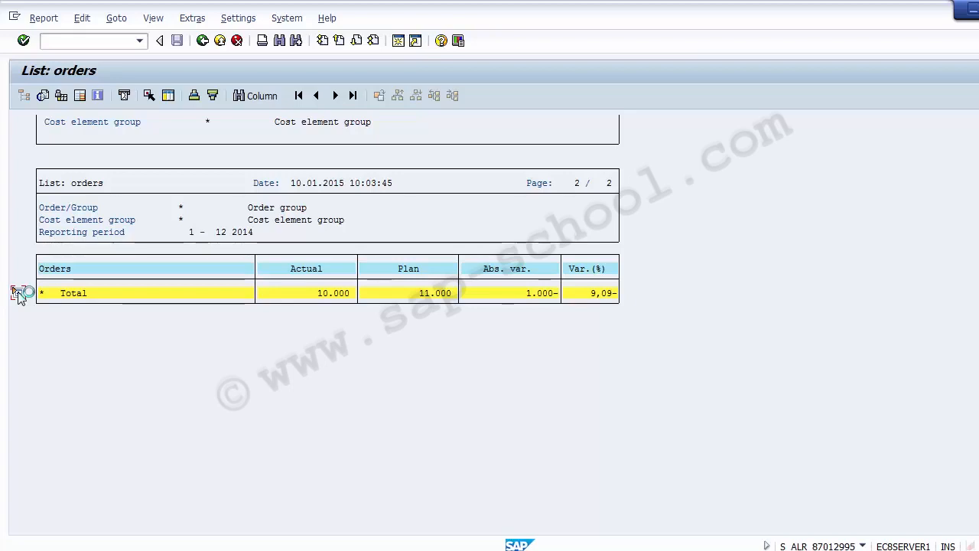
click(18, 293)
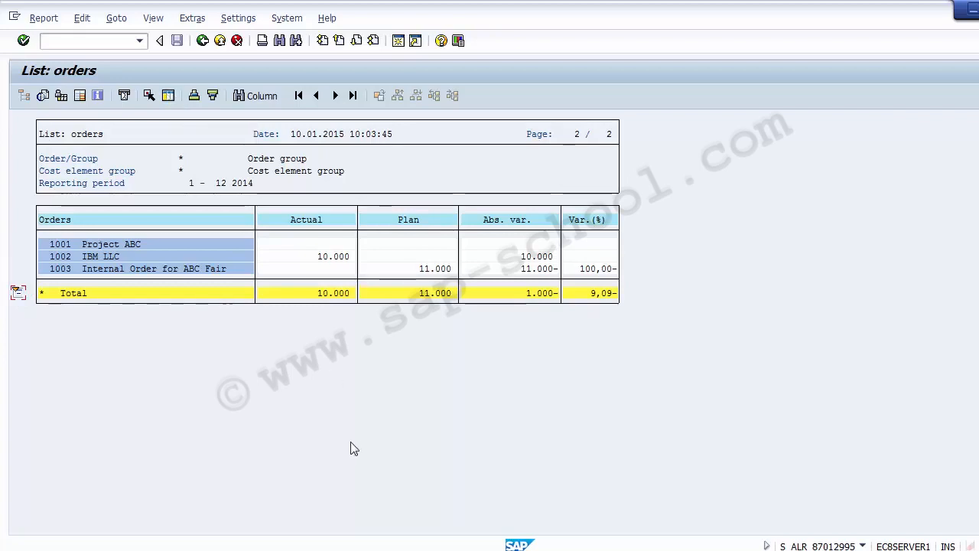
click(202, 40)
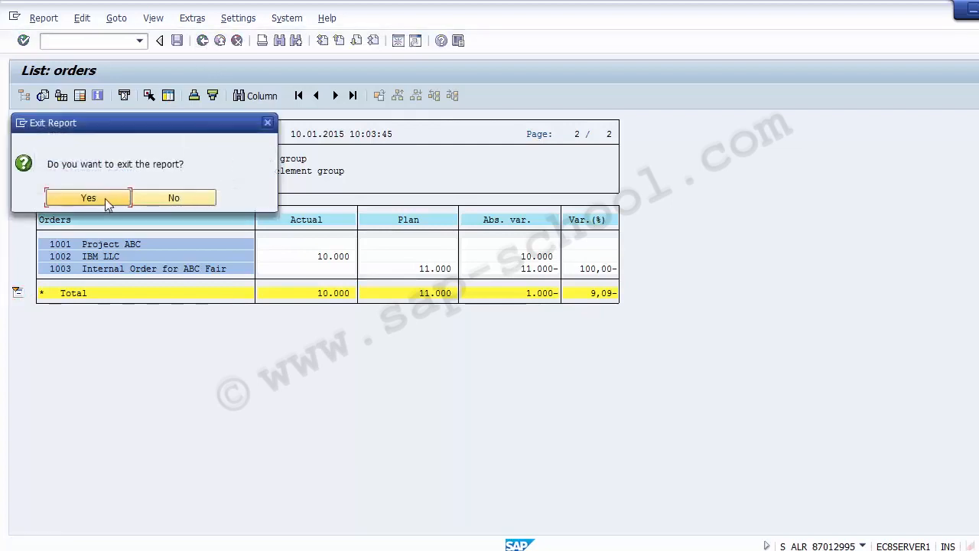
click(105, 198)
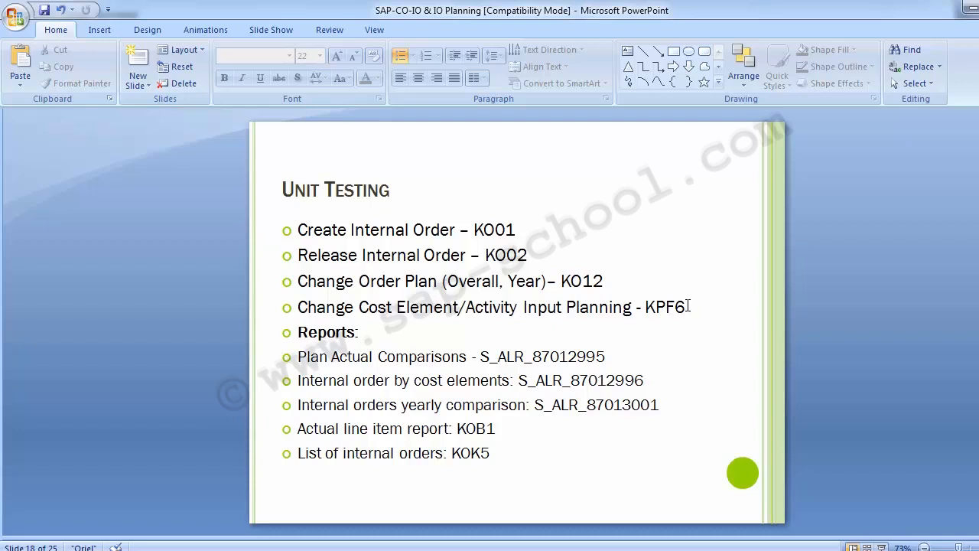
Step: In PowerPoint, copy the internal order by cost elements report code S_ALR_87012996 from the Unit Testing slide
click(521, 381)
drag(519, 381, 649, 382)
key(ctrl+c)
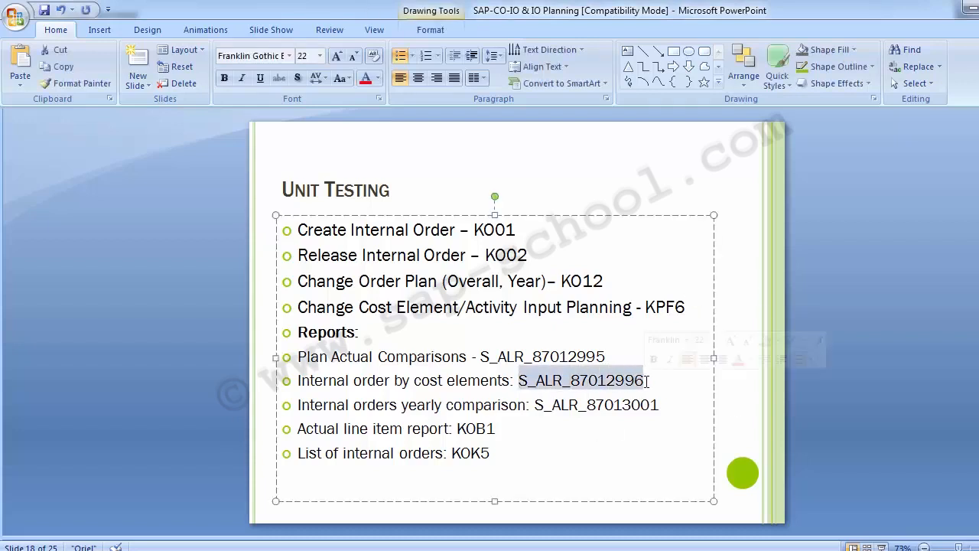
click(132, 337)
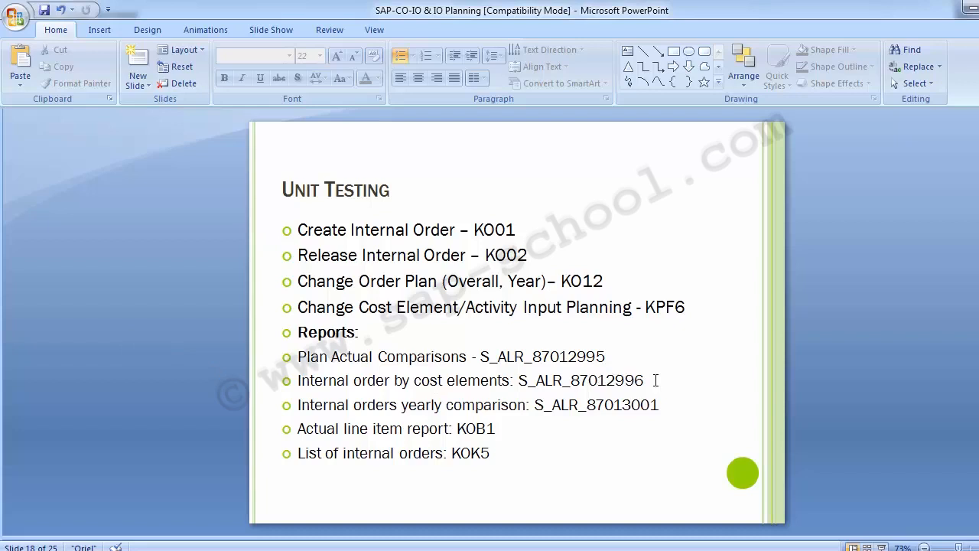
Step: Switch back to SAP and start the orders by cost element report with the copied code S_ALR_87012996
key(alt+Tab)
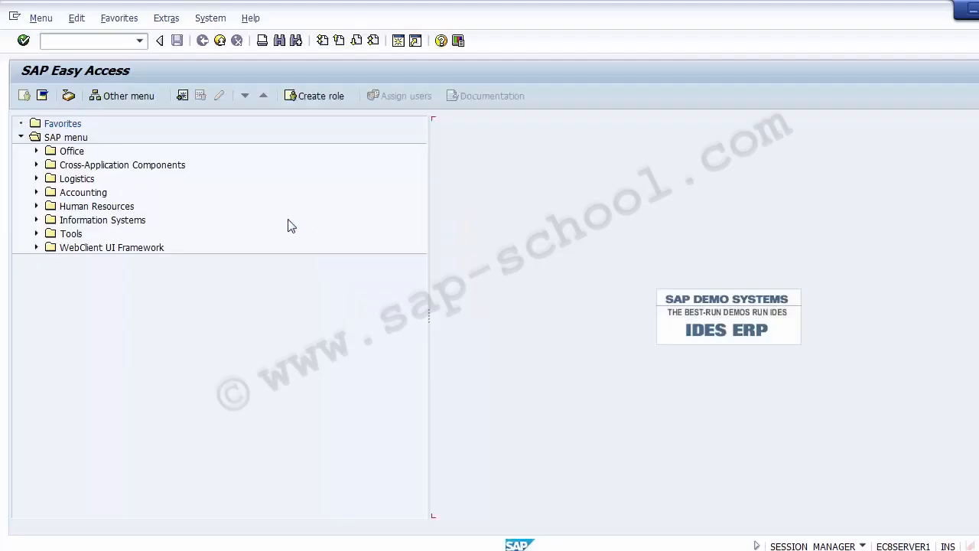
click(111, 42)
key(ctrl+v)
key(Return)
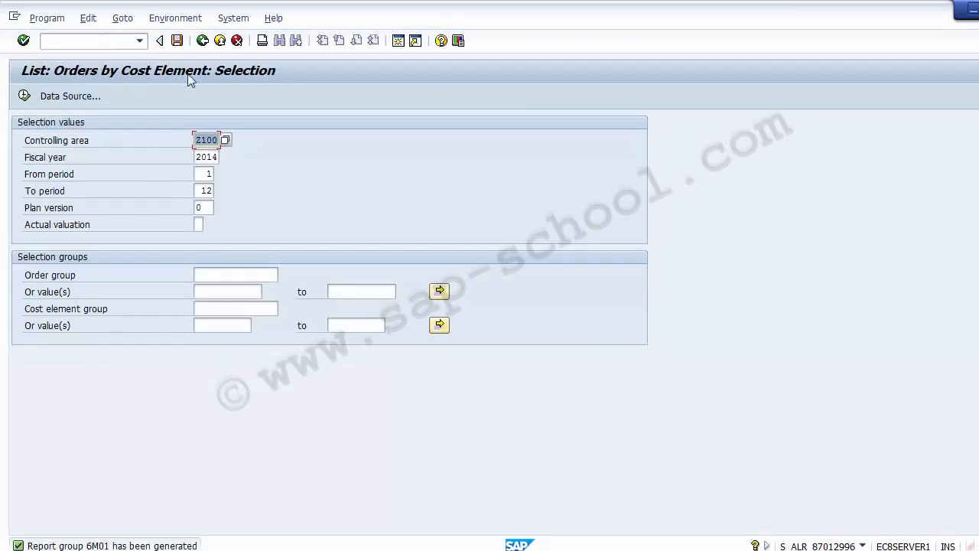
Step: Run the cost element report for controlling area Z100, fiscal year 2014, periods 1 to 12 and plan version 0
click(217, 140)
click(215, 157)
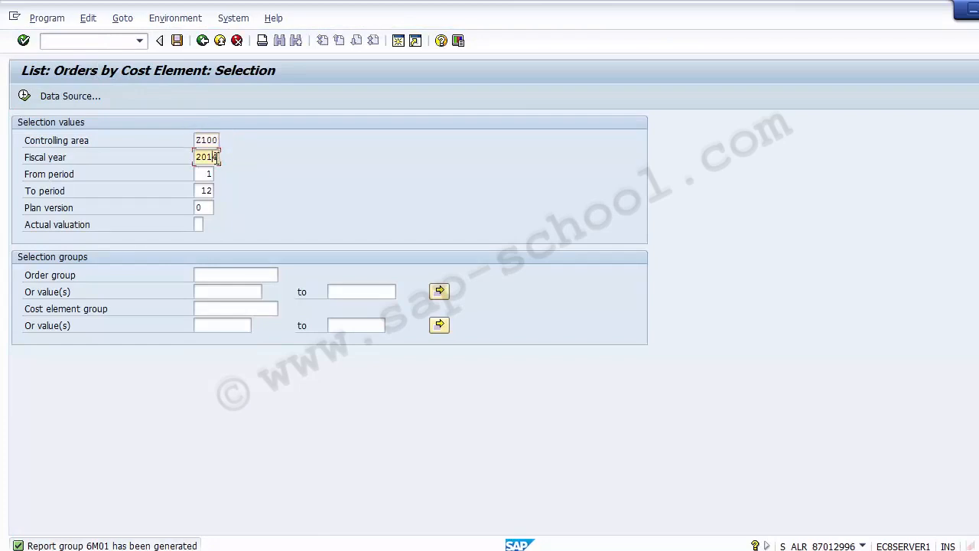
click(212, 174)
click(209, 190)
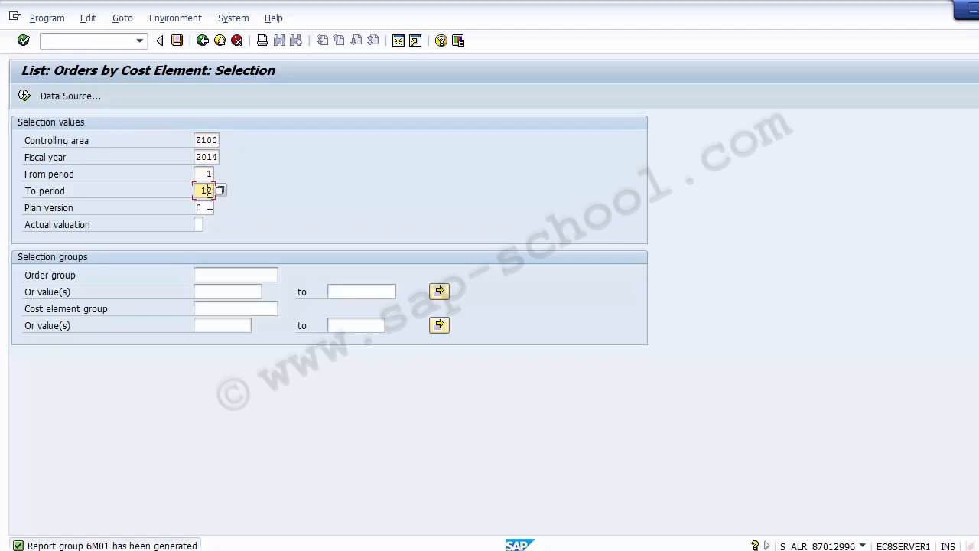
click(209, 206)
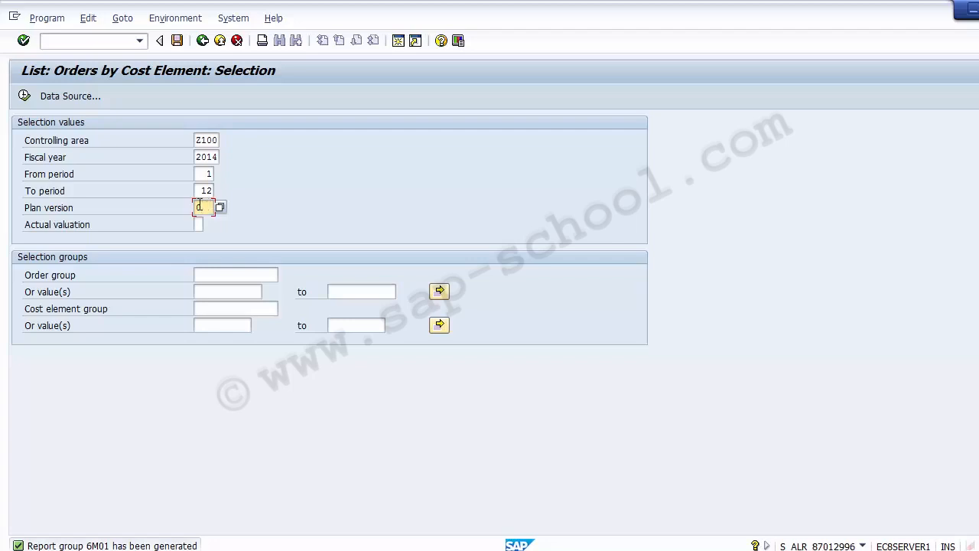
click(26, 96)
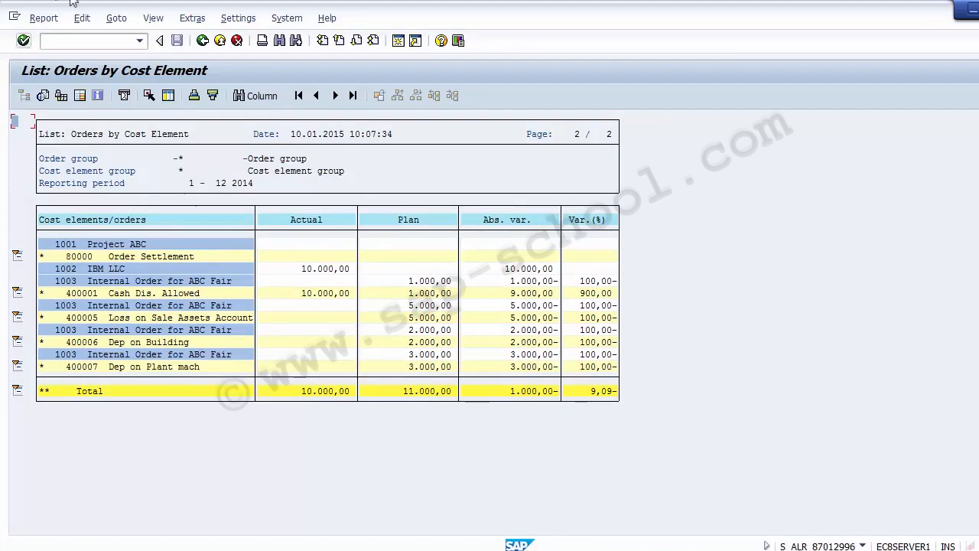
Step: Examine the actual and plan amounts of the orders under cost elements 400001, 400005, 400006 and 400007
click(107, 248)
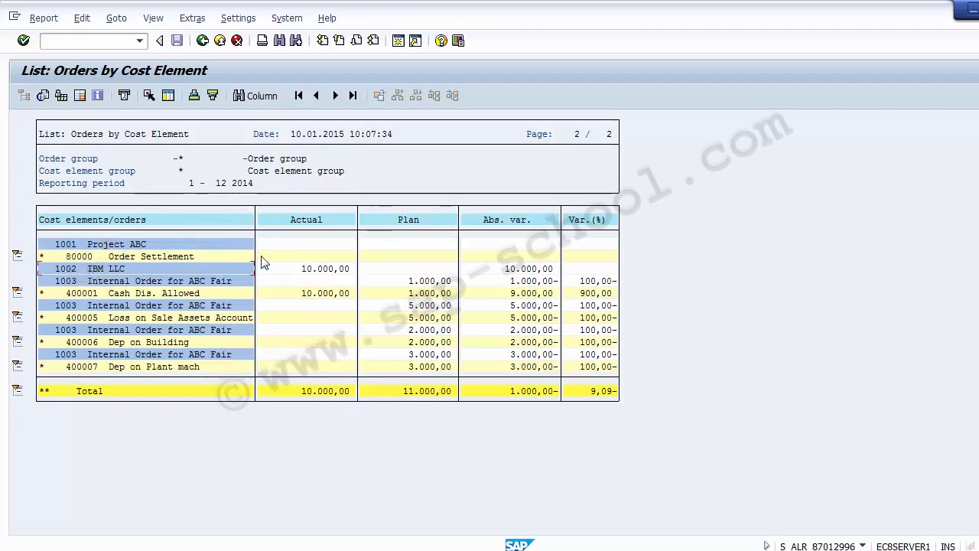
click(321, 269)
click(130, 281)
click(313, 297)
click(412, 319)
click(284, 321)
click(154, 344)
click(169, 370)
click(309, 342)
click(421, 343)
Step: Collapse the order rows under every cost element and the Total line, and re-expand the Total to show the cost elements
click(18, 257)
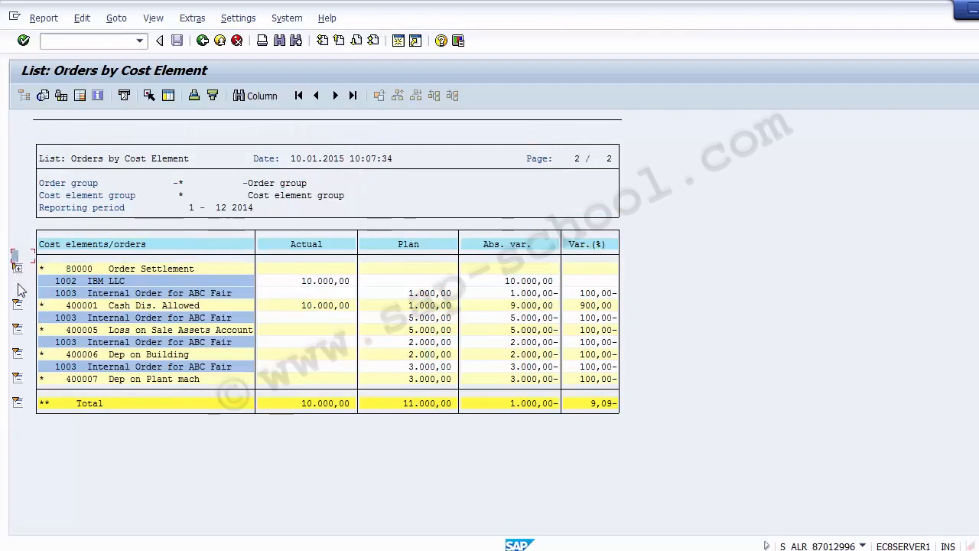
click(19, 310)
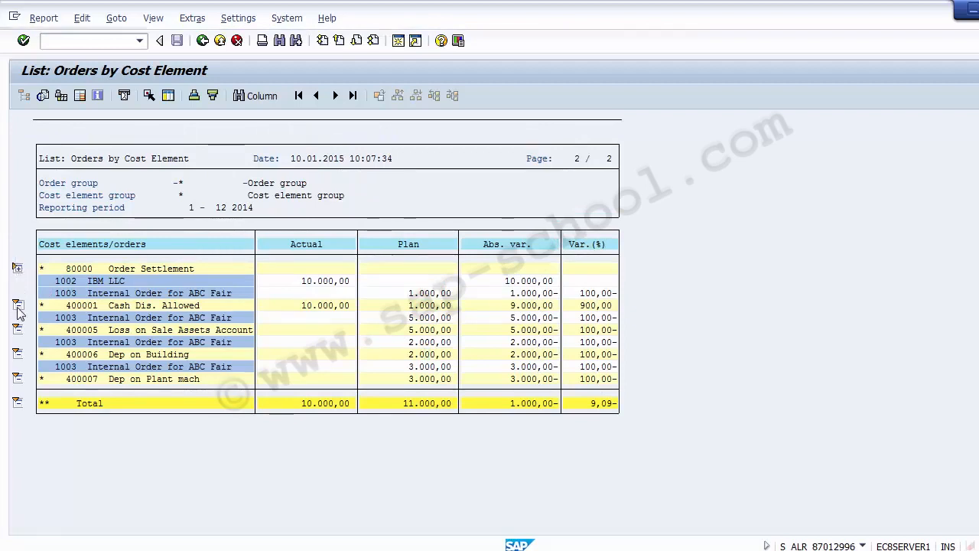
click(17, 331)
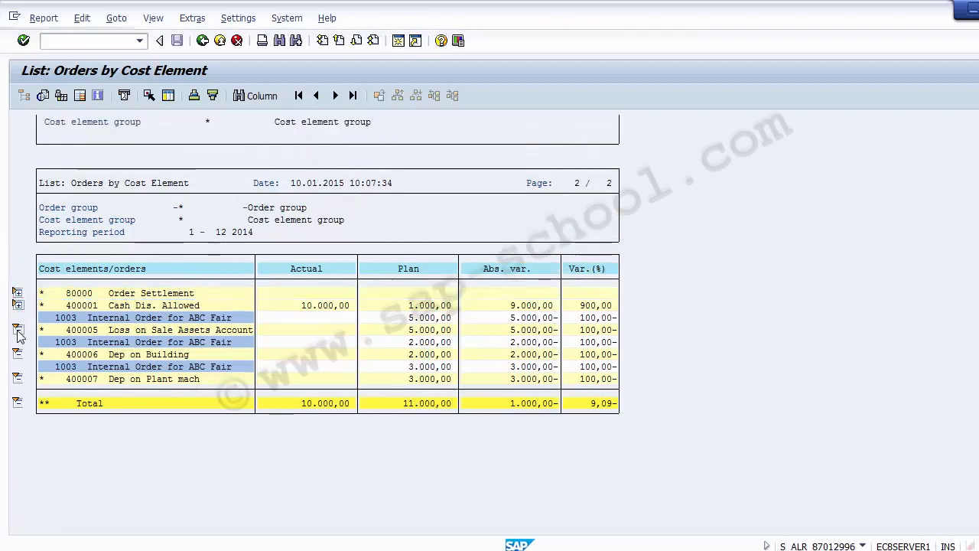
click(18, 355)
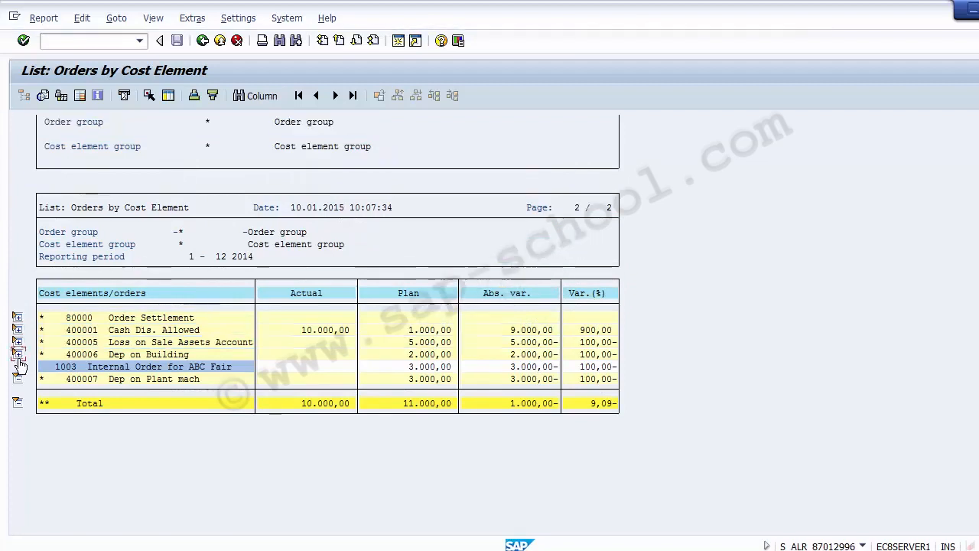
click(17, 378)
click(18, 403)
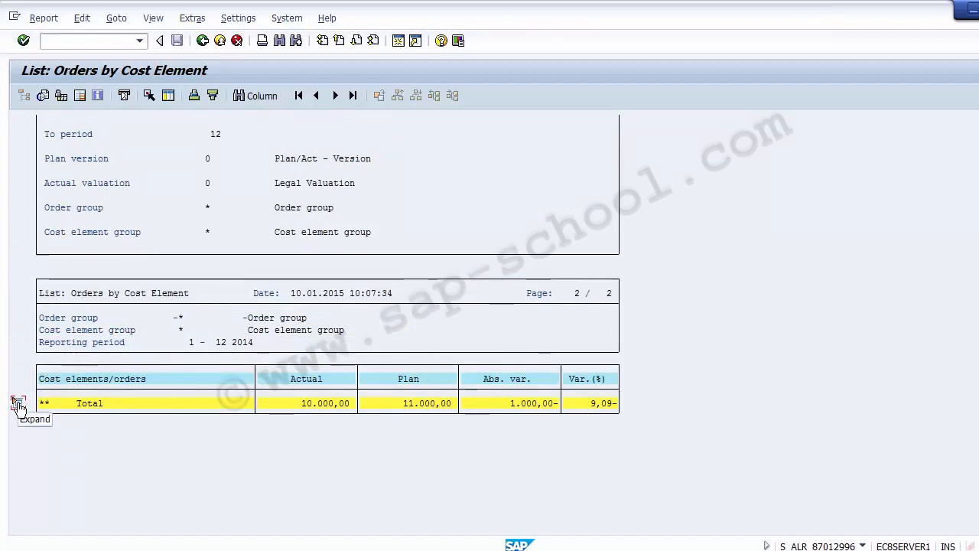
click(18, 403)
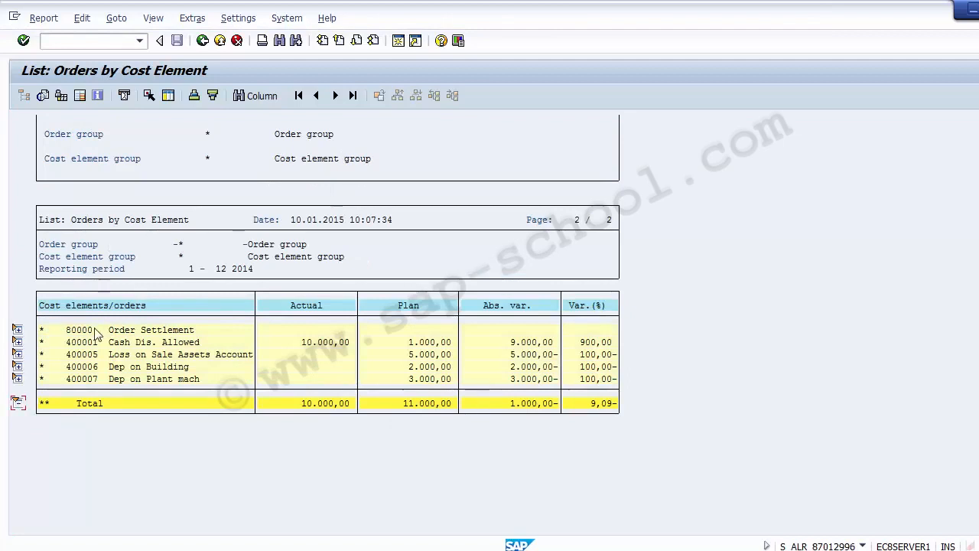
Step: Review the cost elements in the report together with the Actual and Plan columns
click(79, 354)
click(81, 367)
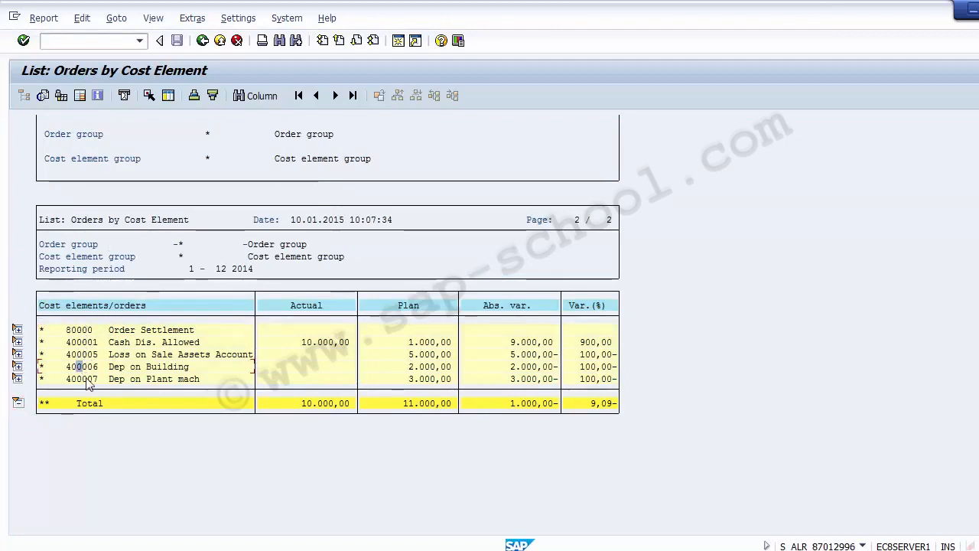
click(310, 306)
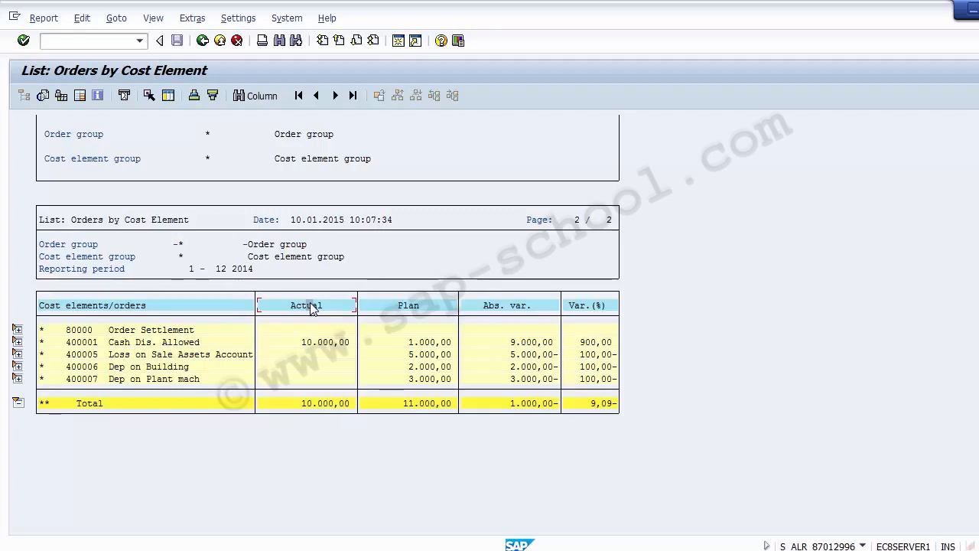
click(413, 310)
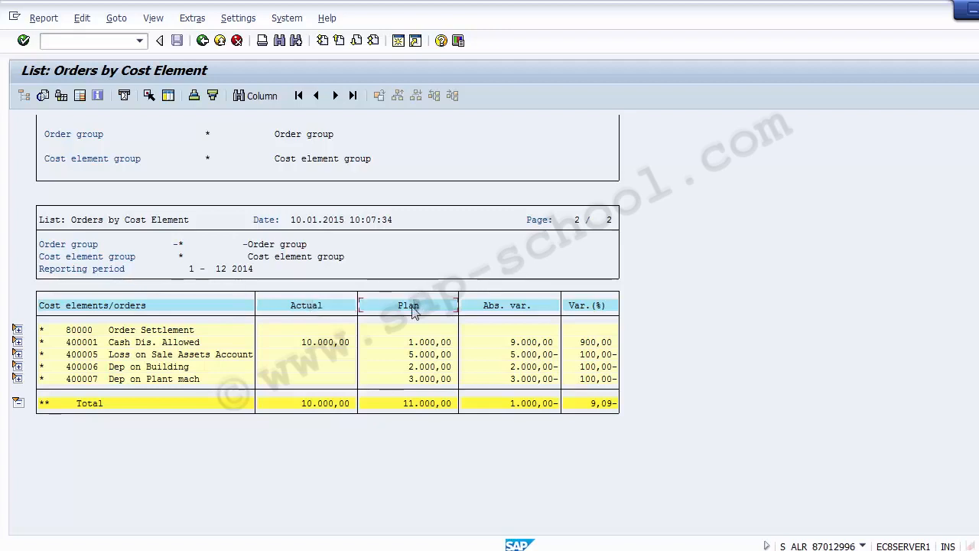
Step: Expand cost element 400007 Dep on Plant mach and examine its order's plan amount and the report's selection header
click(85, 382)
click(20, 381)
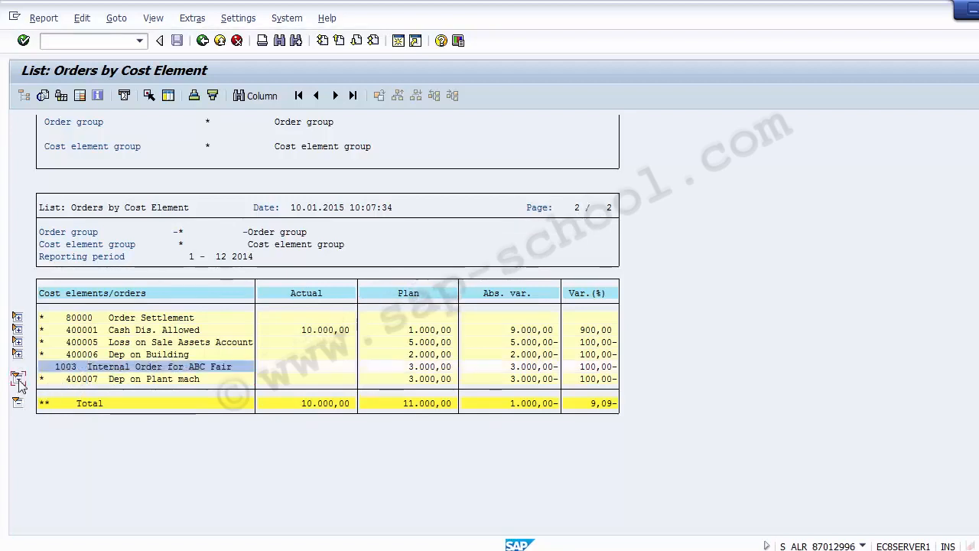
click(117, 379)
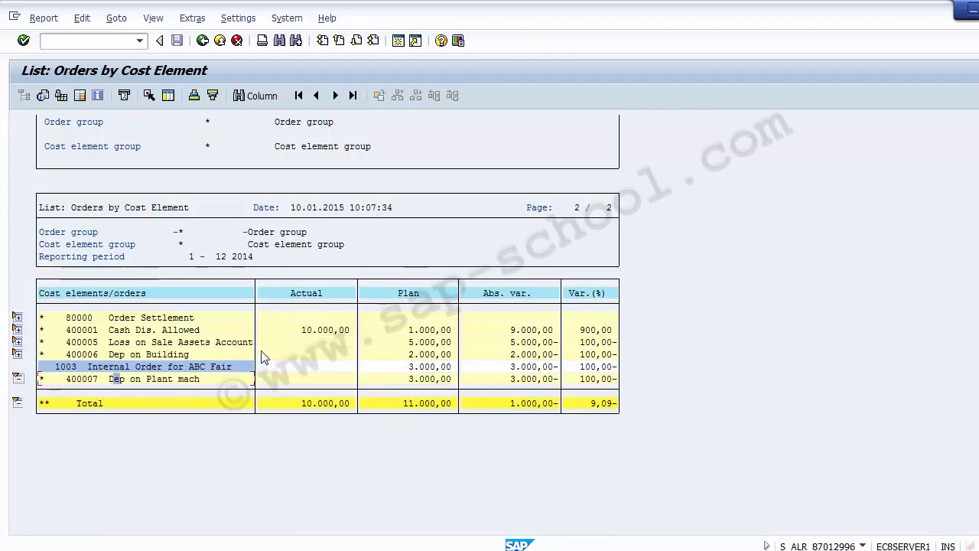
click(412, 379)
click(66, 367)
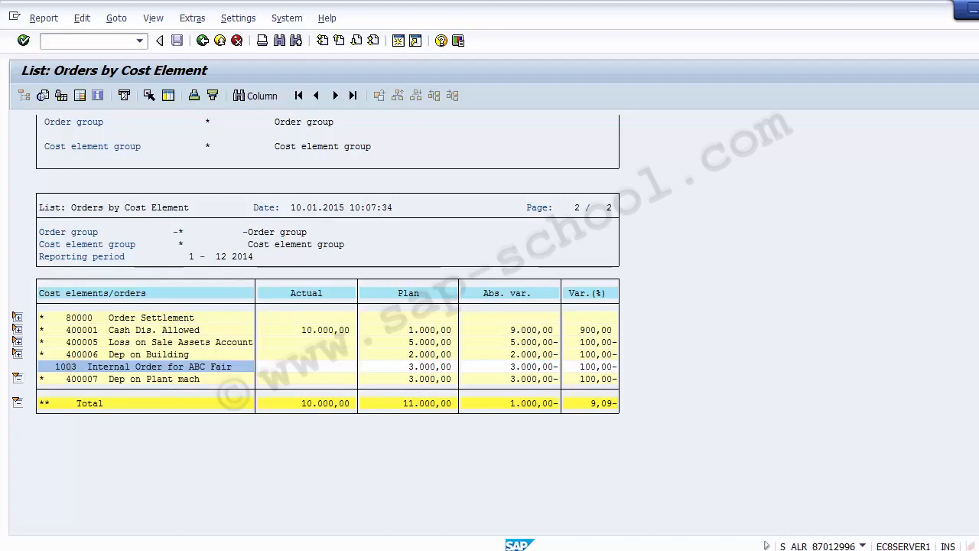
scroll(490, 322, up, 8)
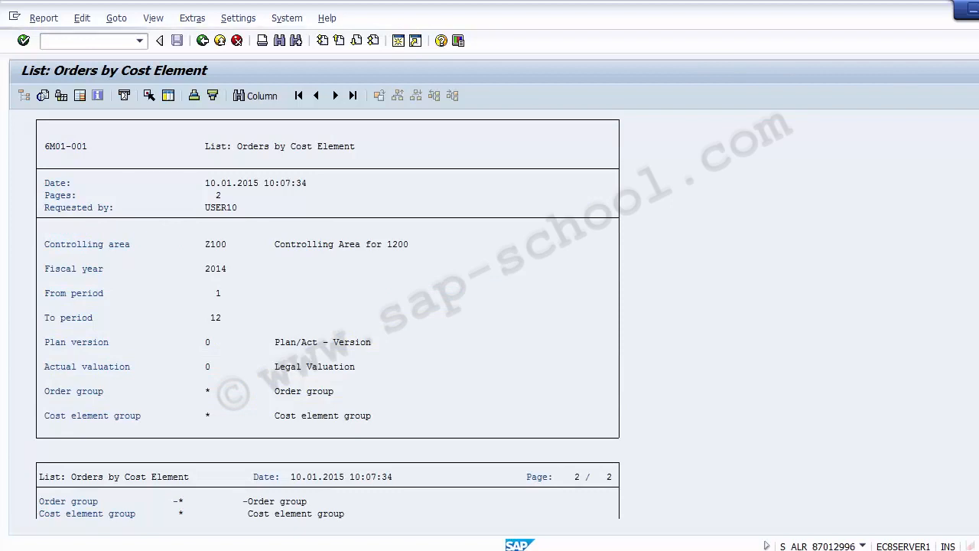
scroll(327, 321, down, 8)
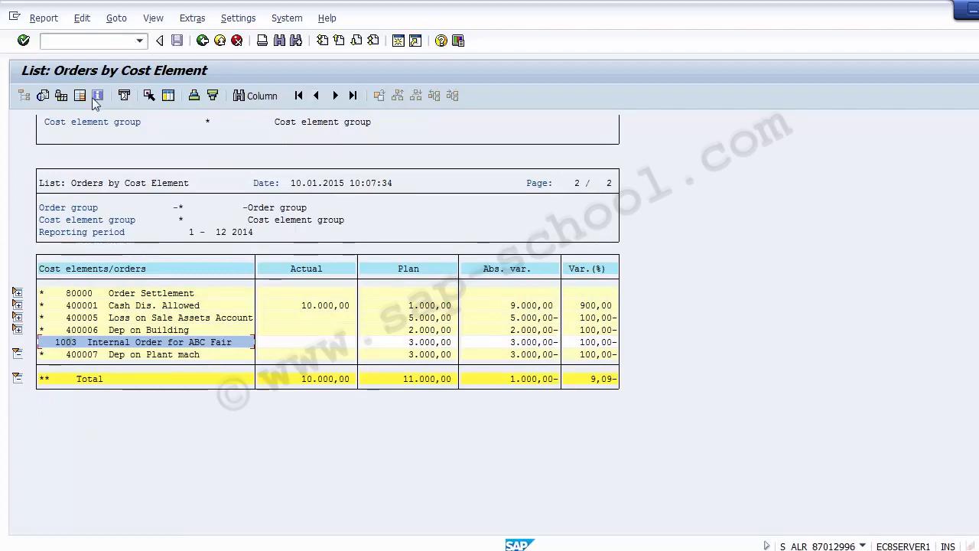
Step: Exit the cost element report and copy the yearly comparison report code S_ALR_87013001 from the Unit Testing slide in PowerPoint
click(204, 43)
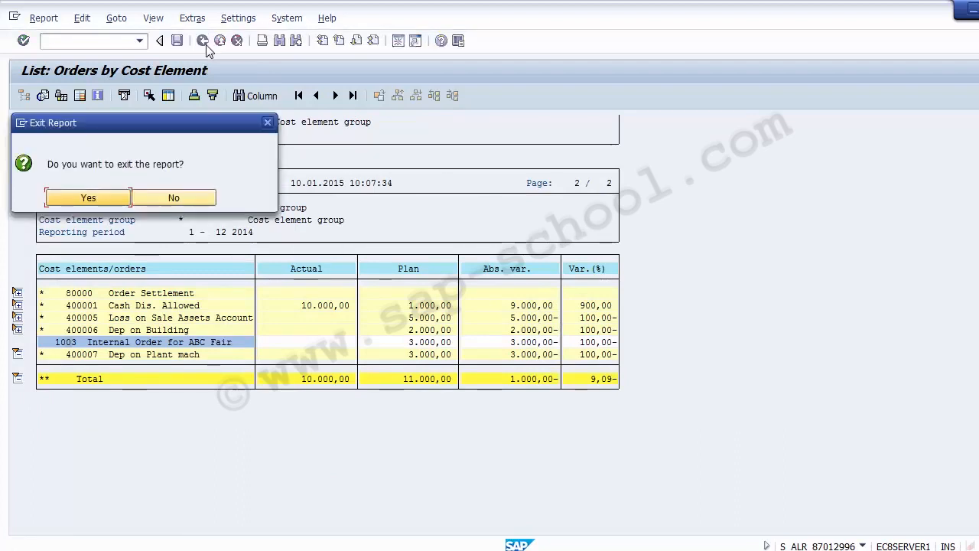
click(88, 198)
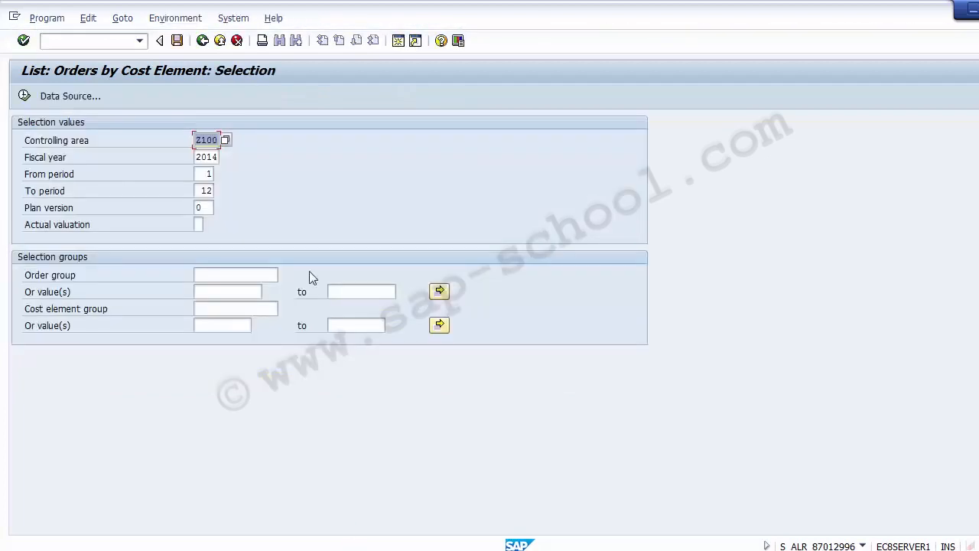
click(203, 42)
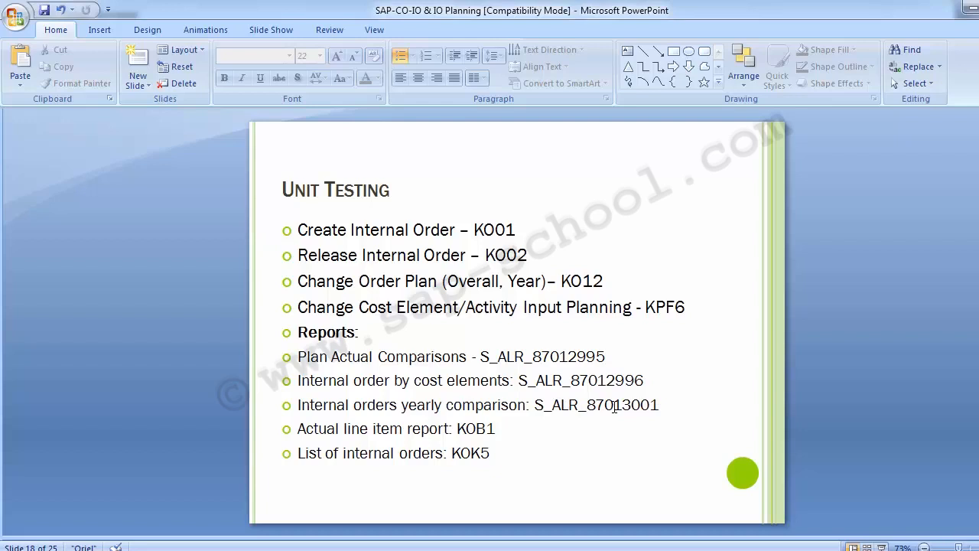
drag(536, 405, 661, 407)
key(ctrl+c)
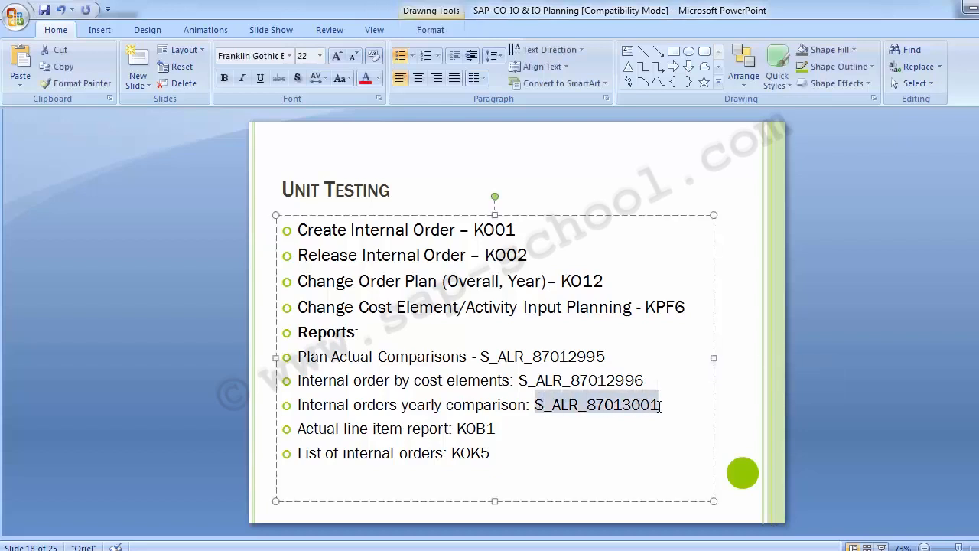
Step: Switch back to SAP and start the orders yearly comparison report with the copied code S_ALR_87013001
key(alt+Tab)
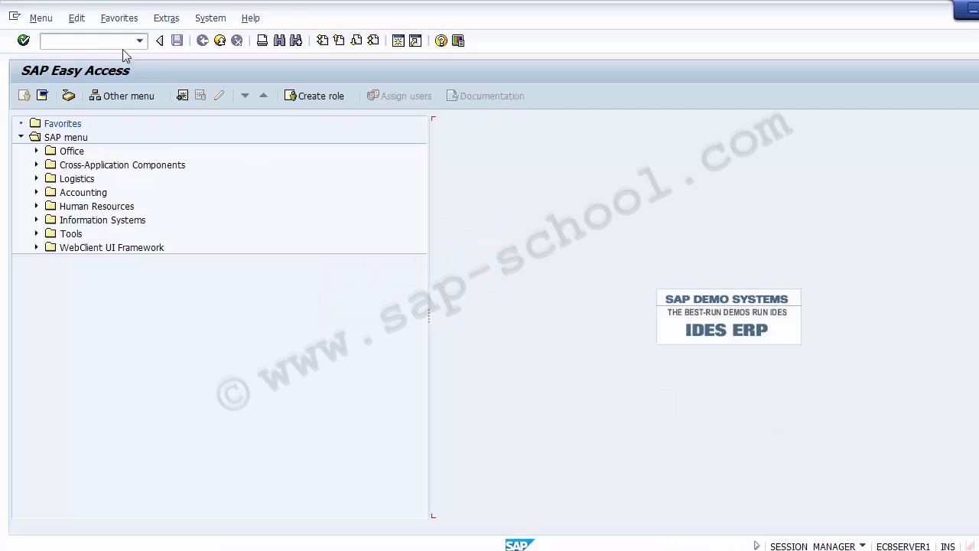
click(118, 45)
key(ctrl+v)
key(Return)
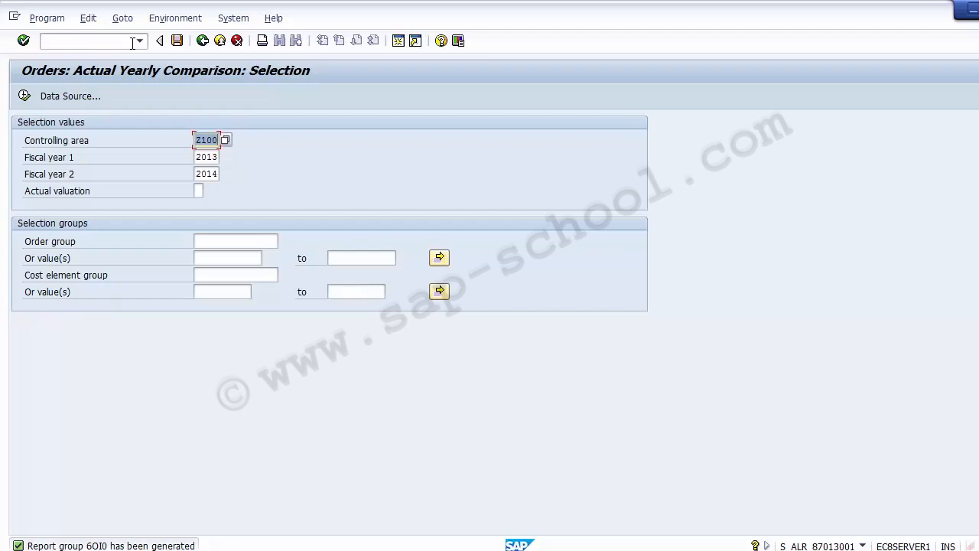
Step: Set fiscal year 1 to 2015 and run the yearly comparison for controlling area Z100 against fiscal year 2014
key(Tab)
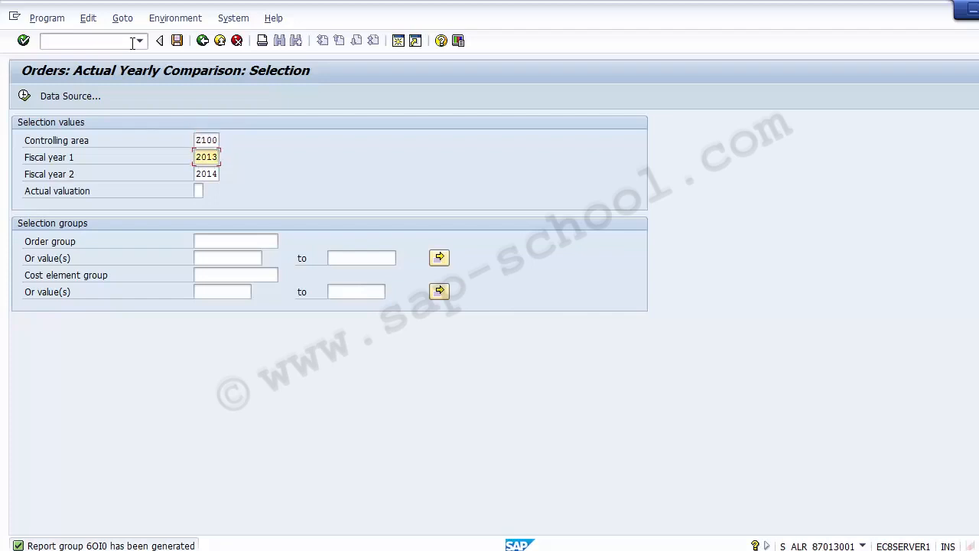
key(BackSpace)
text(4)
key(BackSpace)
text(5)
key(Tab)
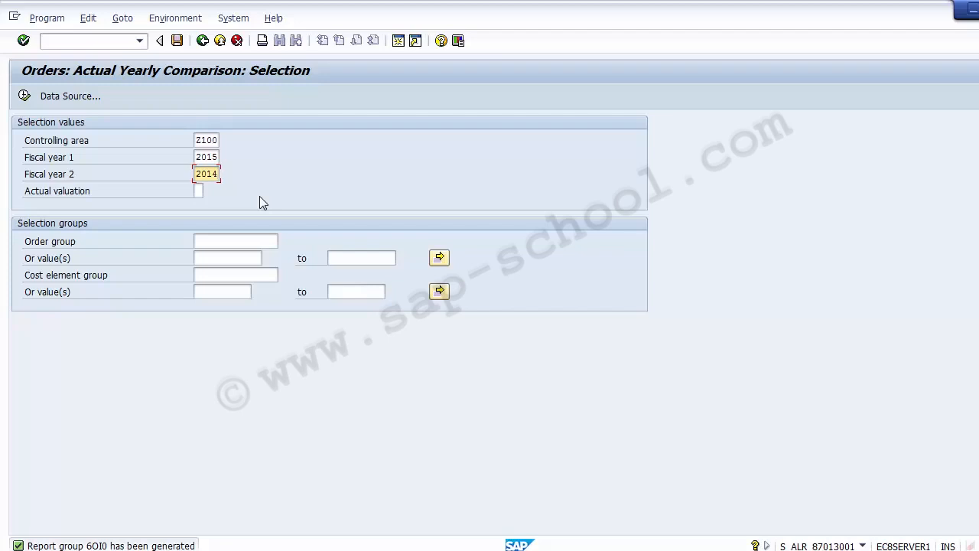
click(24, 96)
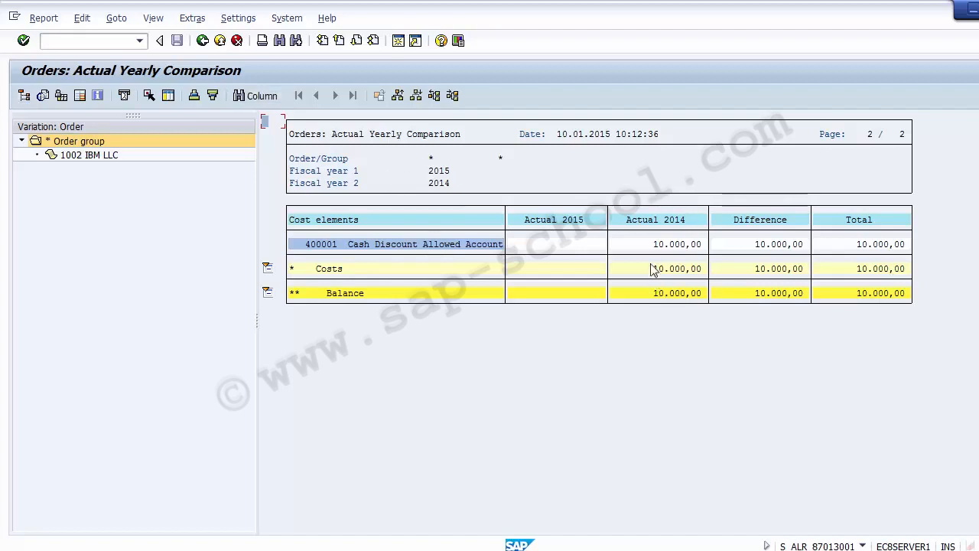
Step: Examine the order group's Actual 2014 column, and show the yearly comparison for the IBM LLC order alone
click(665, 222)
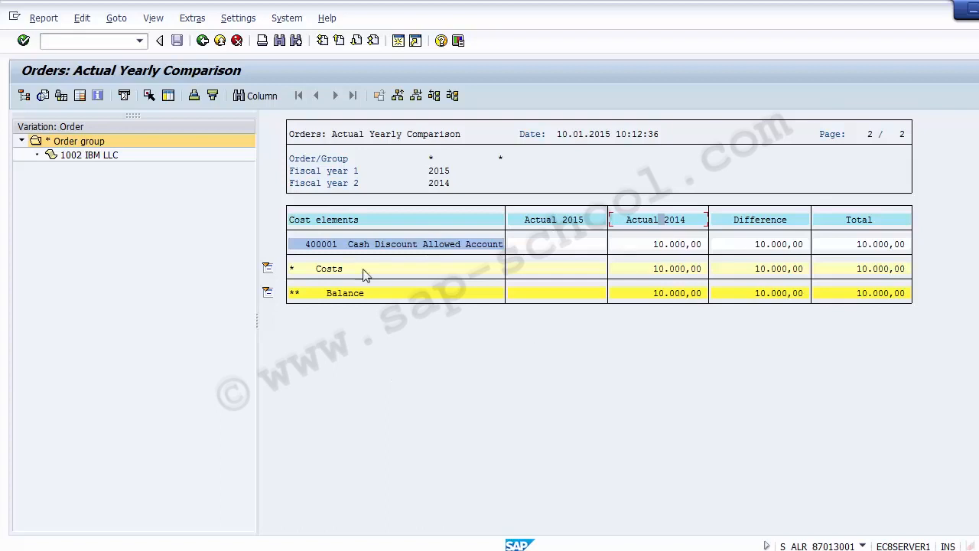
click(91, 144)
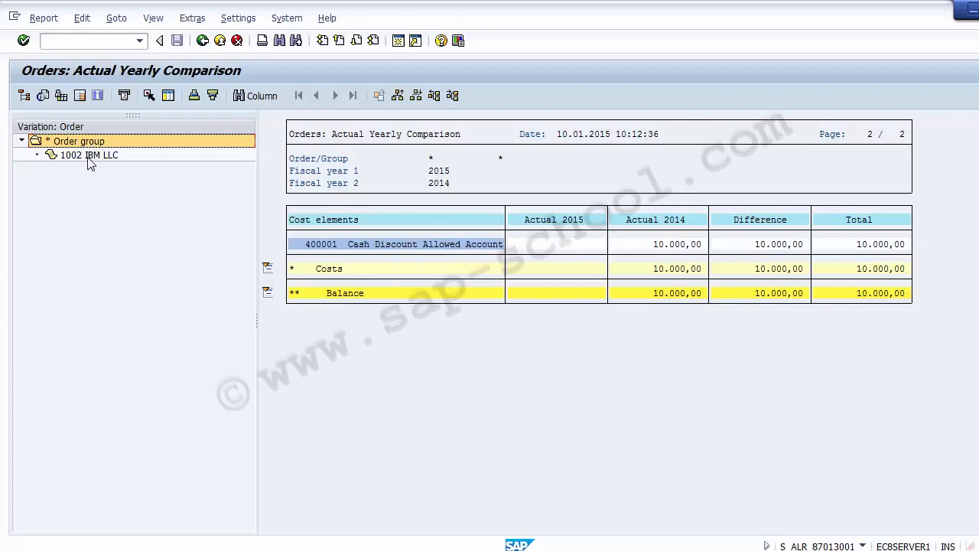
click(89, 155)
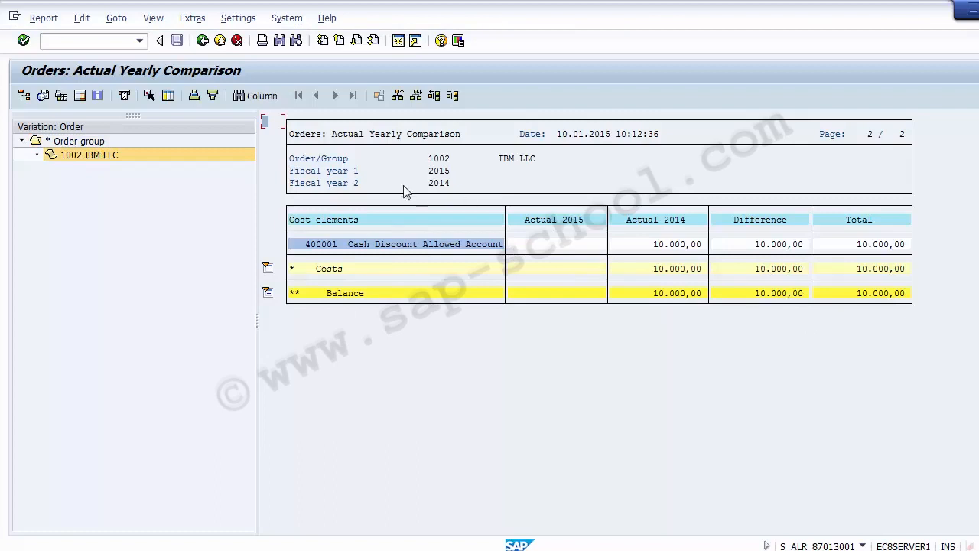
click(153, 158)
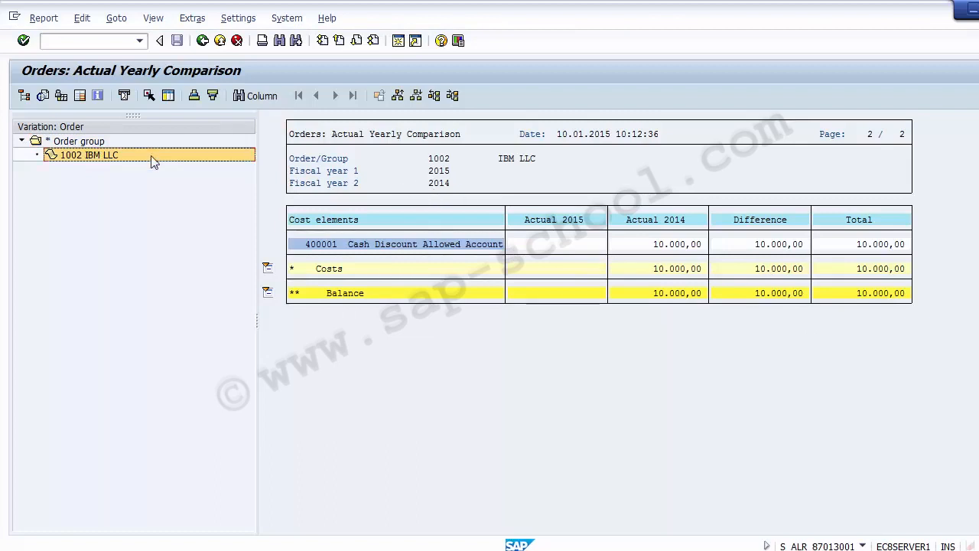
click(431, 165)
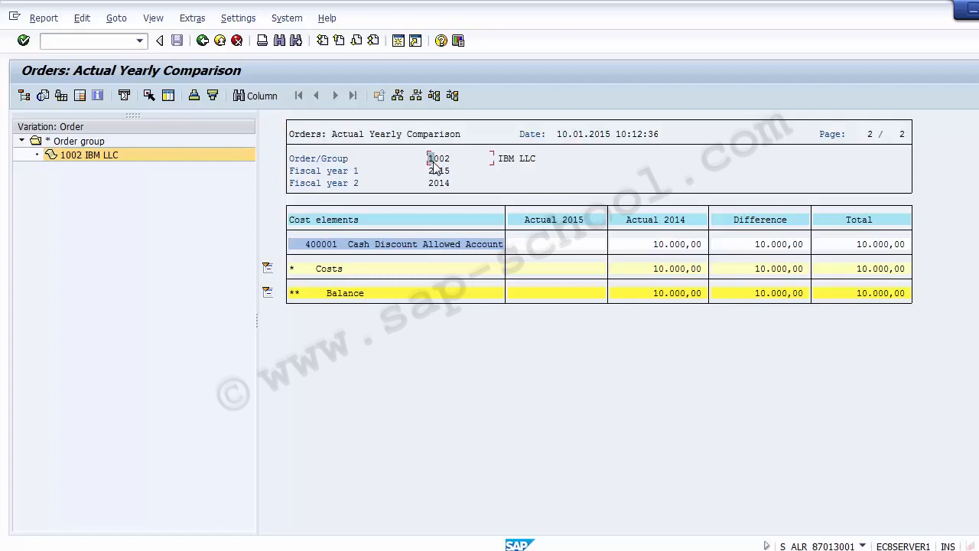
Step: Switch the report to the whole order group and back to the IBM LLC order, comparing the Order/Group header entries
click(98, 144)
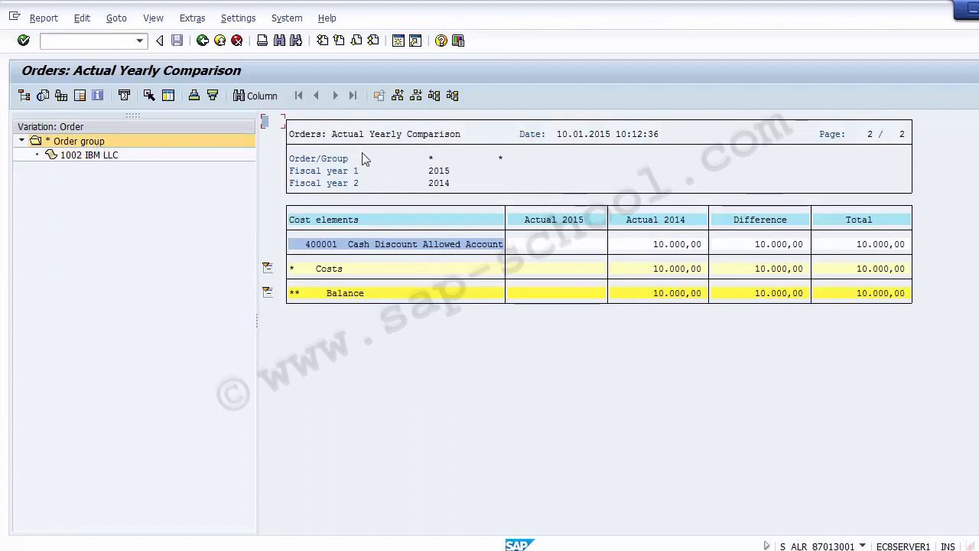
click(429, 156)
click(501, 161)
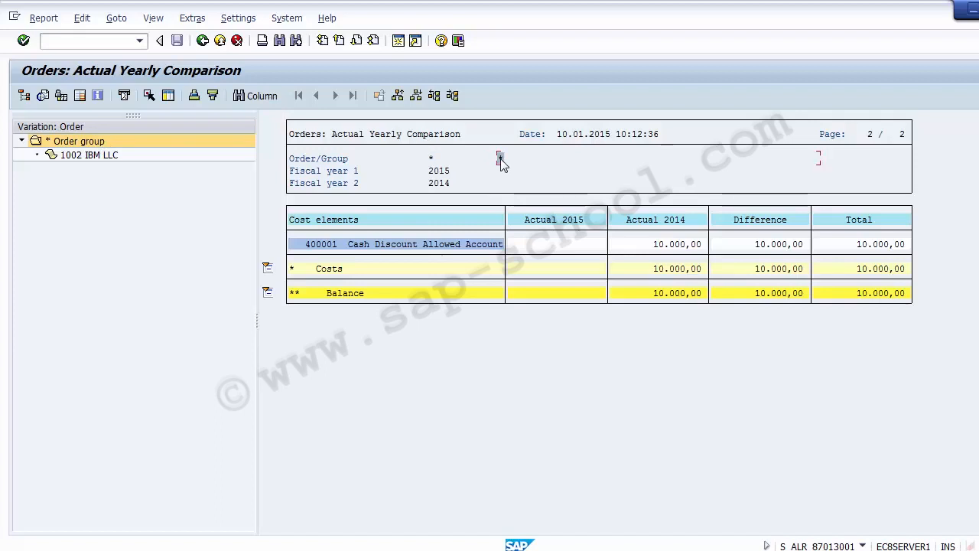
click(431, 160)
click(501, 159)
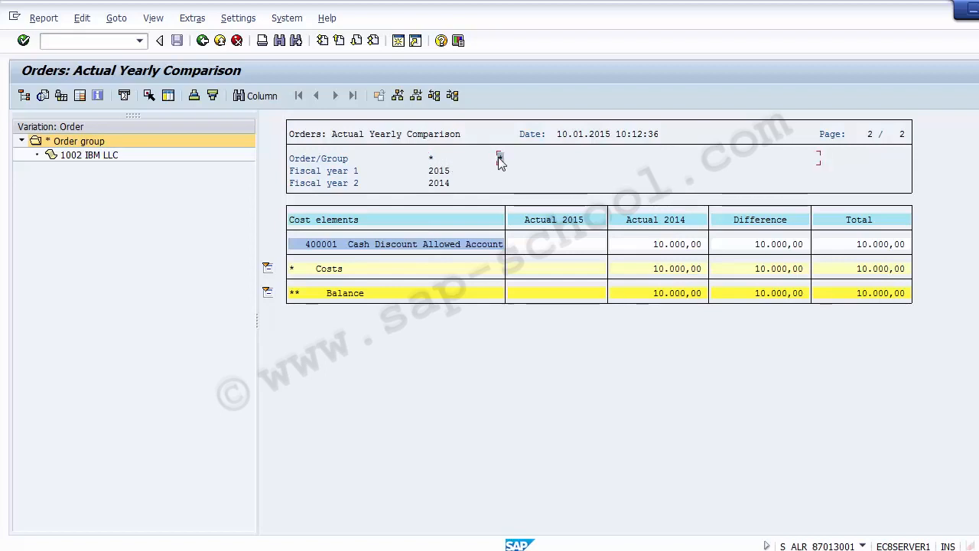
click(81, 156)
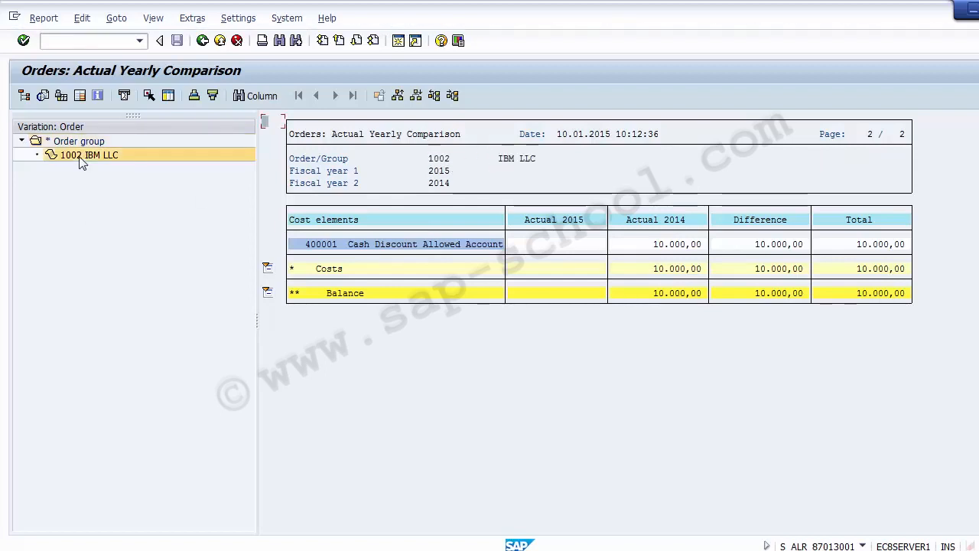
click(433, 159)
click(505, 161)
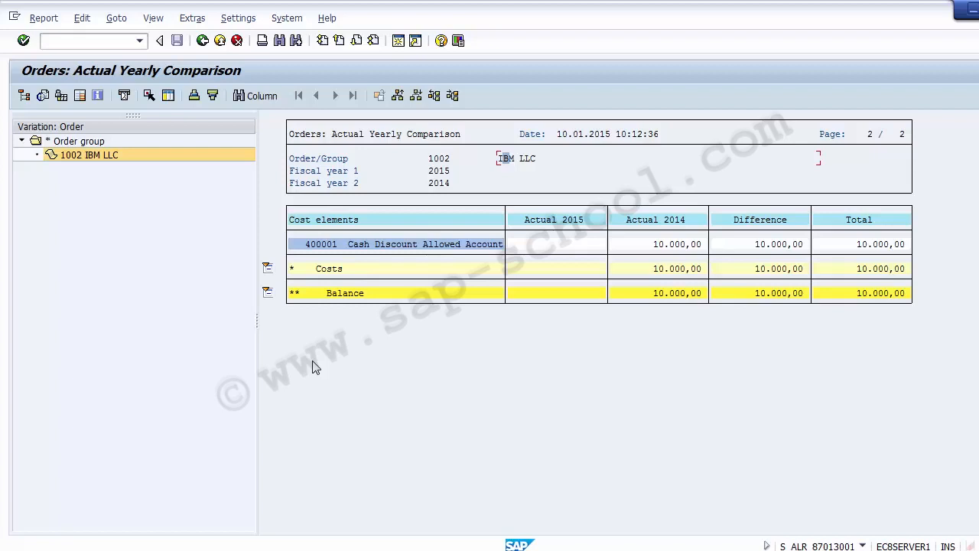
Step: Exit the yearly comparison report and look up the actual line item report's transaction code on the PowerPoint slide
click(219, 43)
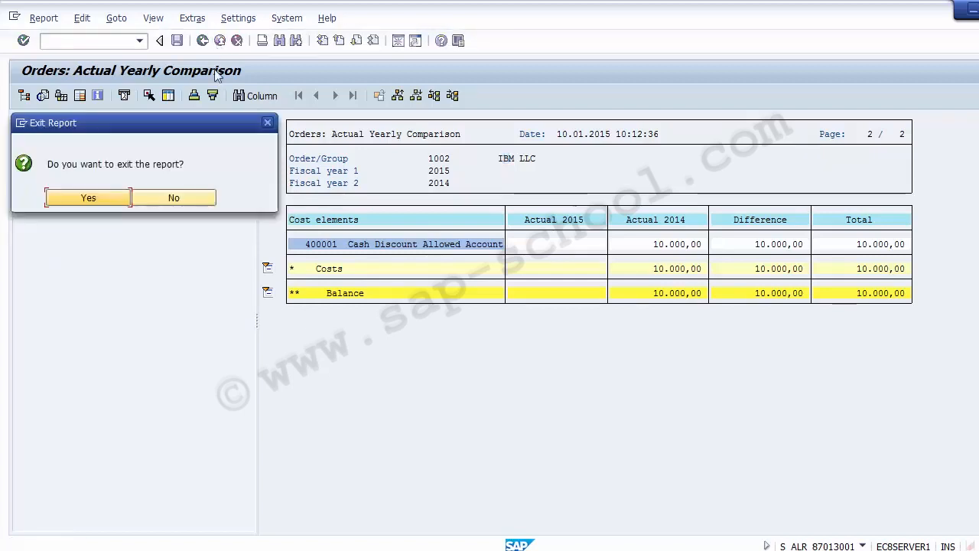
click(89, 198)
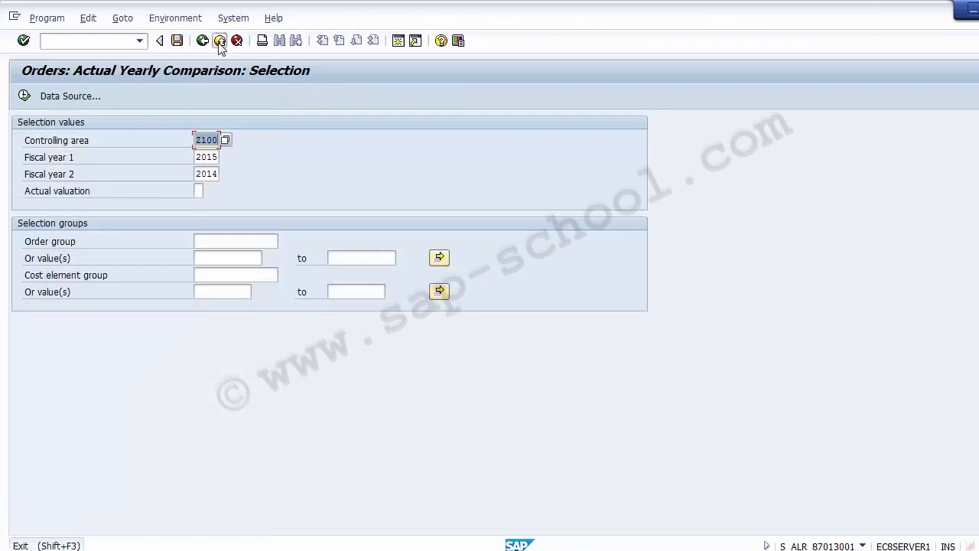
click(219, 43)
click(394, 550)
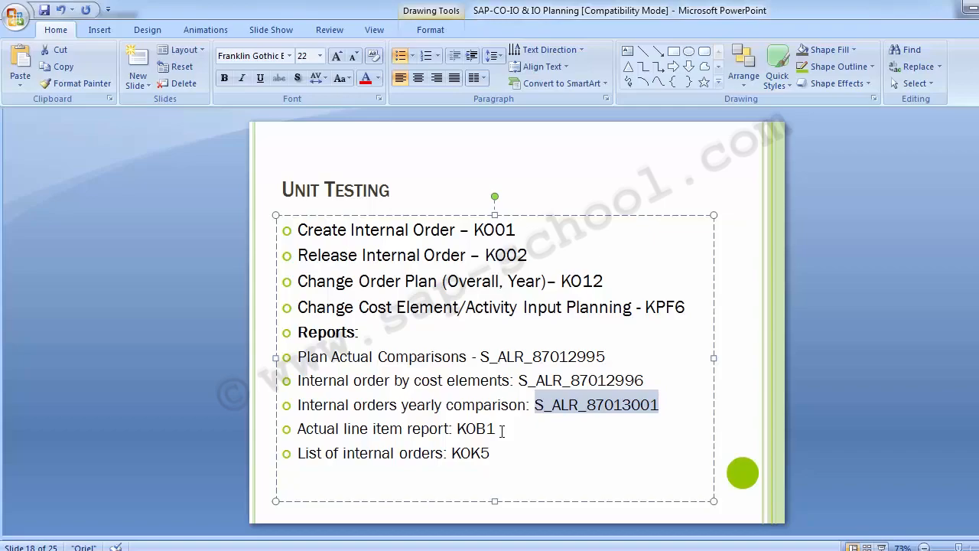
Step: Switch back to SAP and start the actual line item report for orders with transaction KOB1
key(alt+Tab)
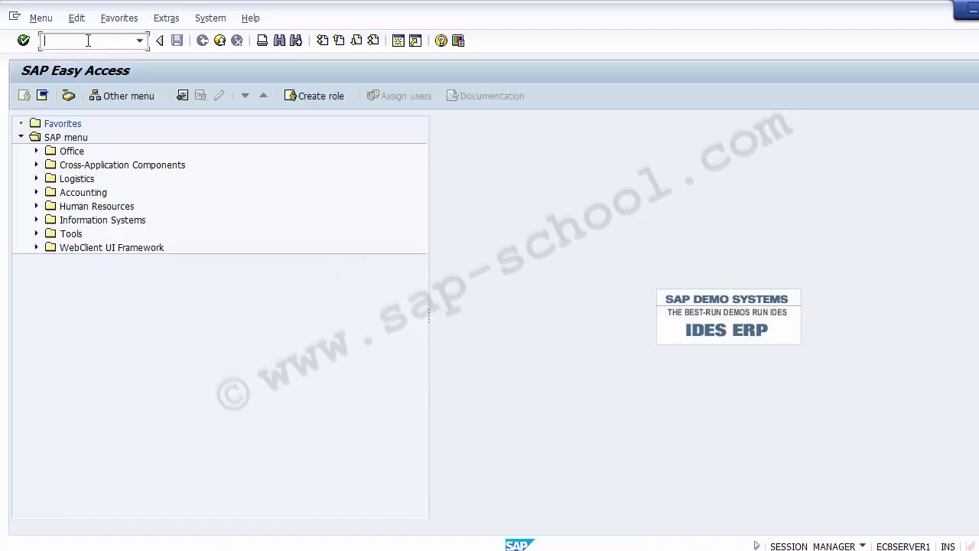
text(KOB1)
key(Return)
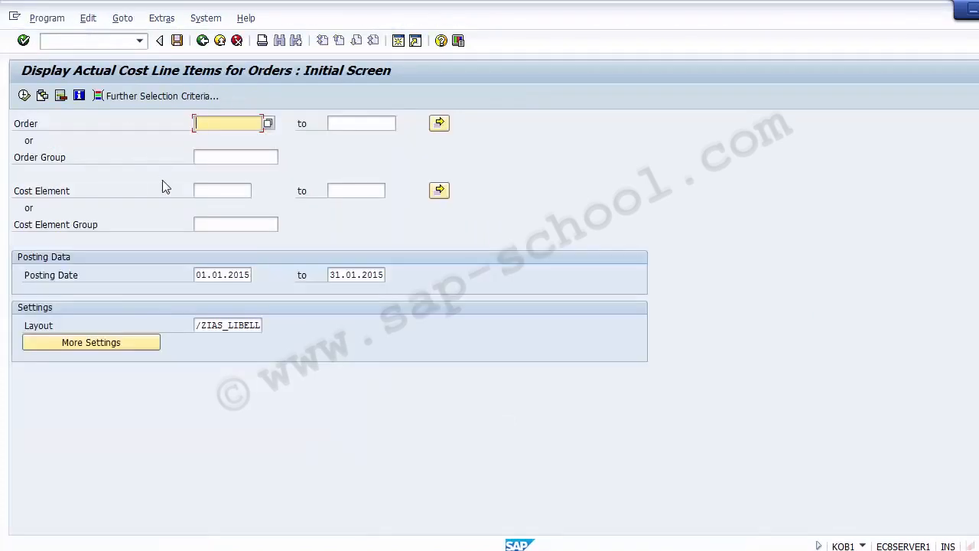
Step: Run the actual line item report for the ABC Fair internal order with posting dates 01.01.2015 to 31.01.2015, and check the listed order
click(201, 279)
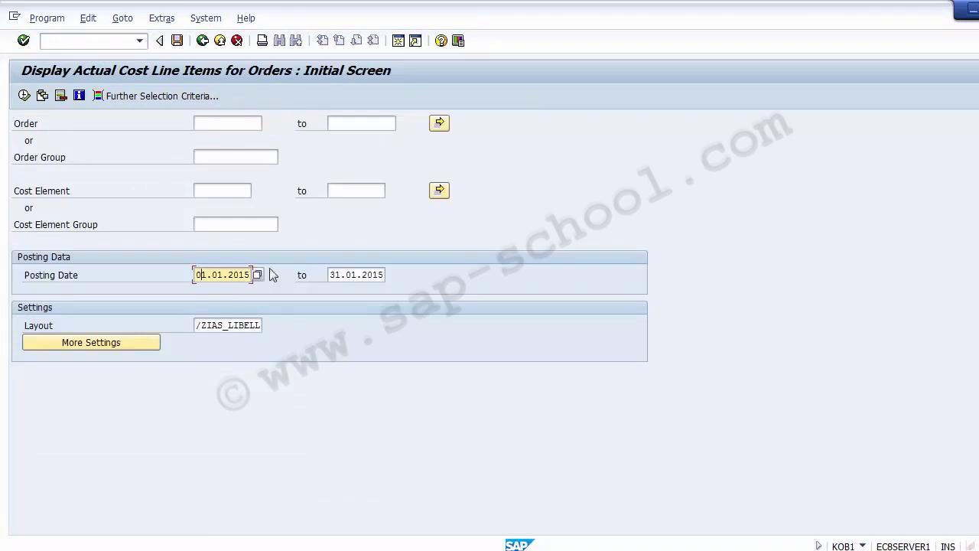
click(330, 276)
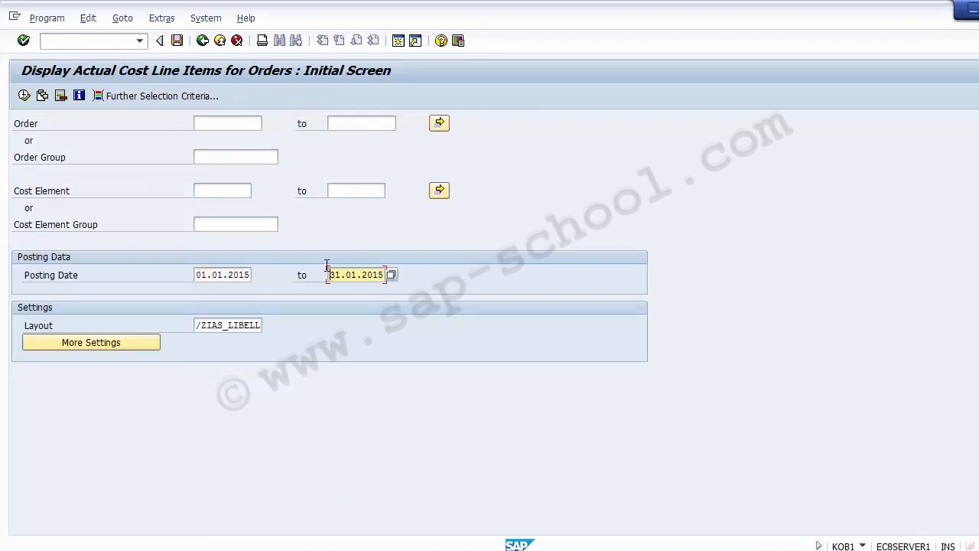
click(212, 123)
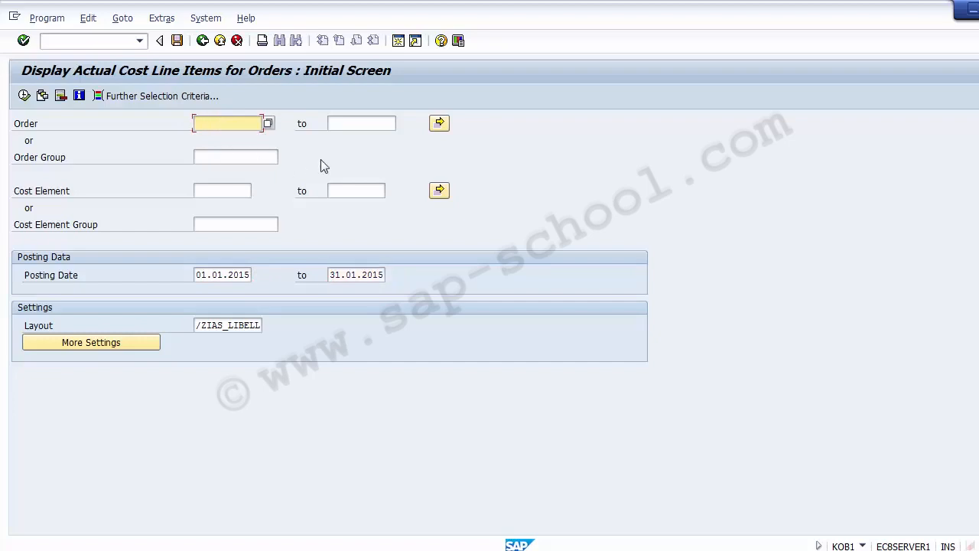
click(202, 155)
click(202, 124)
text(1002)
key(BackSpace)
text(3)
click(23, 97)
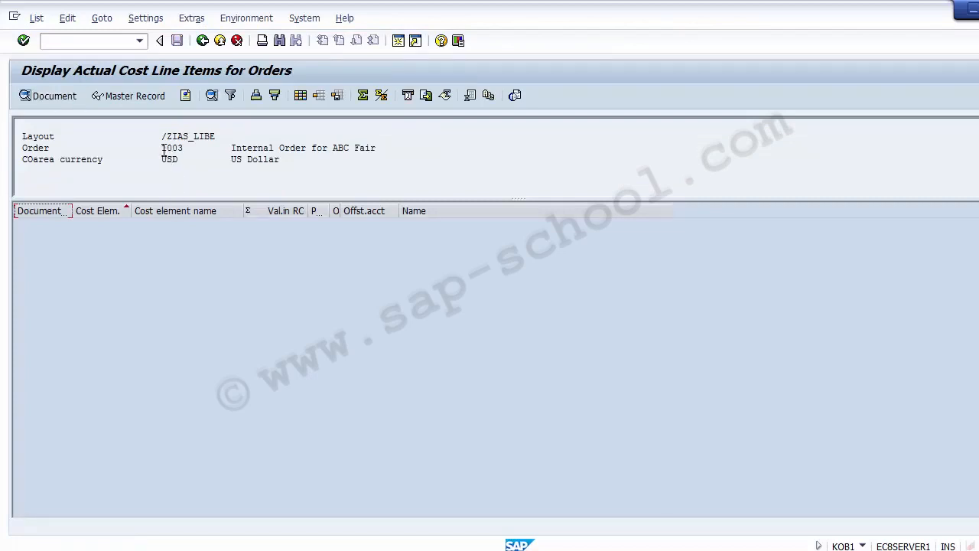
drag(162, 147, 192, 148)
Step: Return to the selection screen and run the line item report for the IBM LLC order over the same posting dates
click(203, 41)
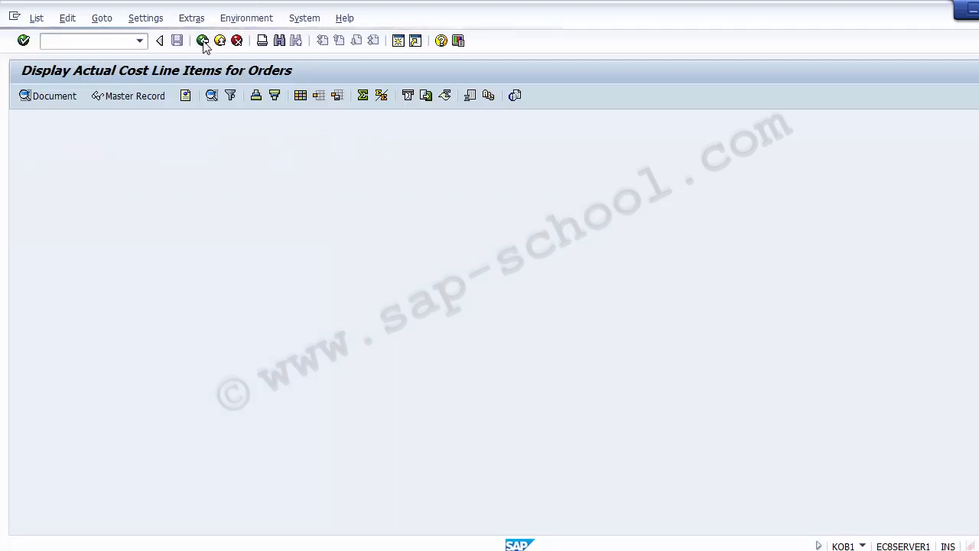
click(226, 122)
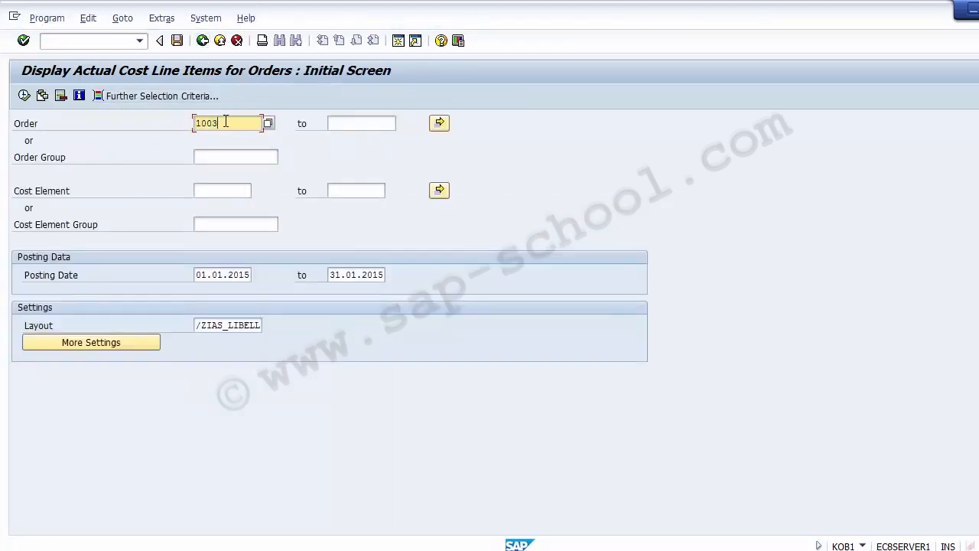
key(BackSpace)
text(2)
click(24, 96)
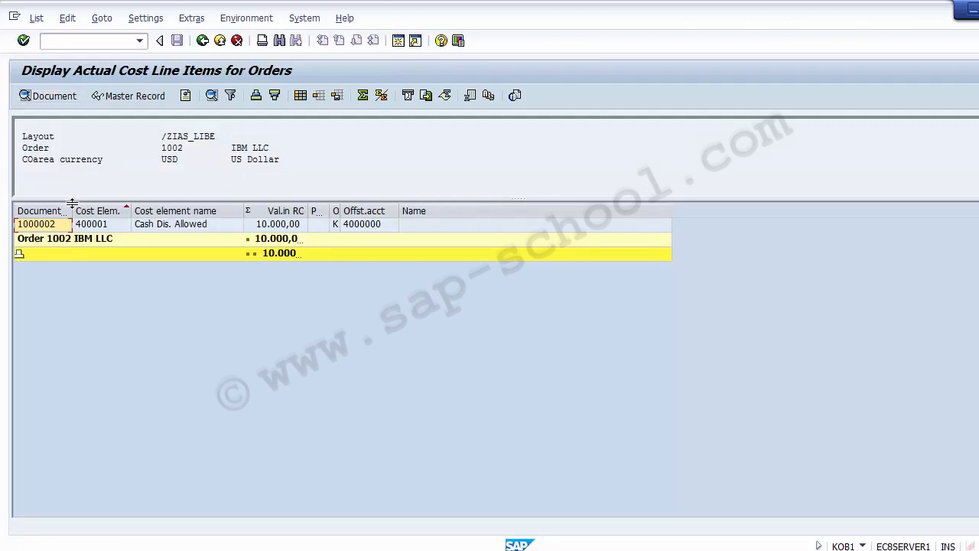
Step: Widen the document number and offsetting account columns, and examine the line item's document, value, cost element and offsetting account
drag(72, 211, 88, 212)
click(55, 225)
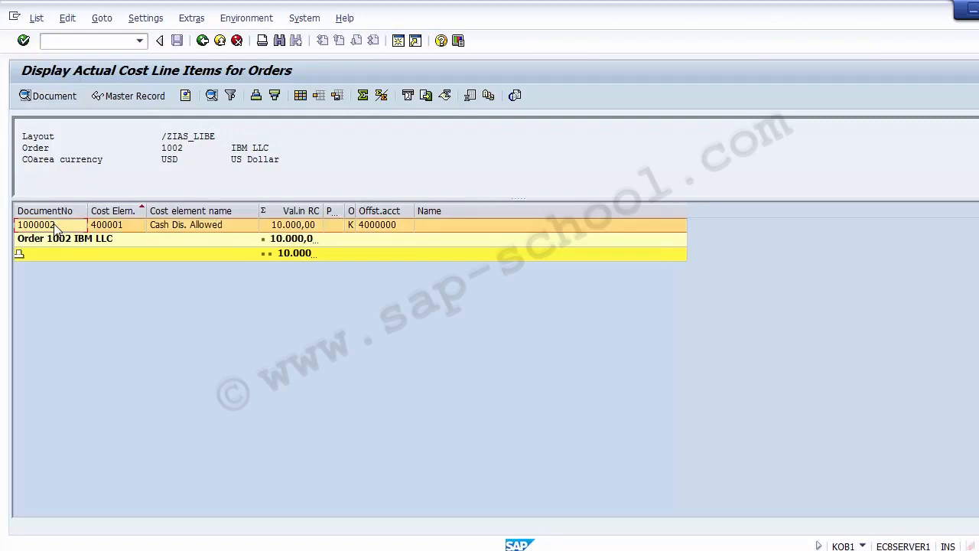
click(293, 229)
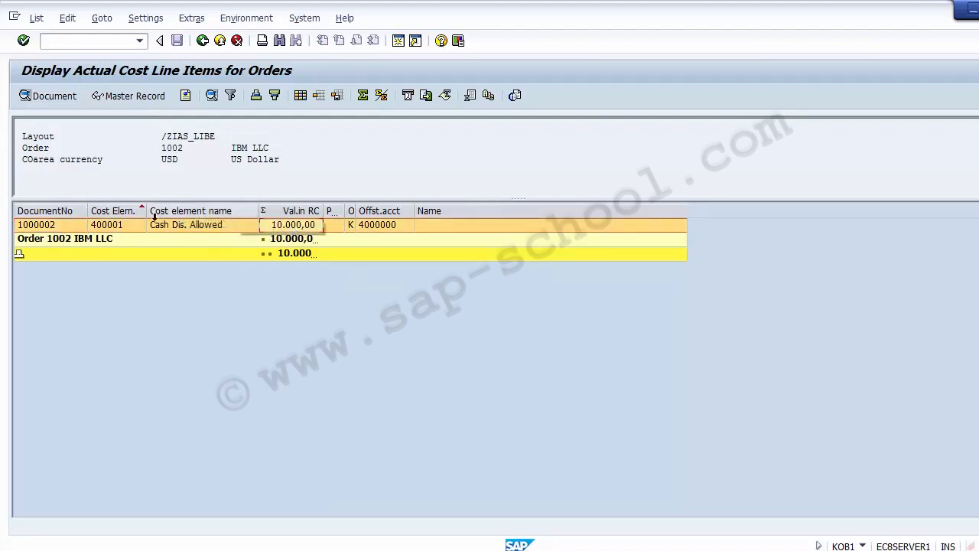
click(125, 233)
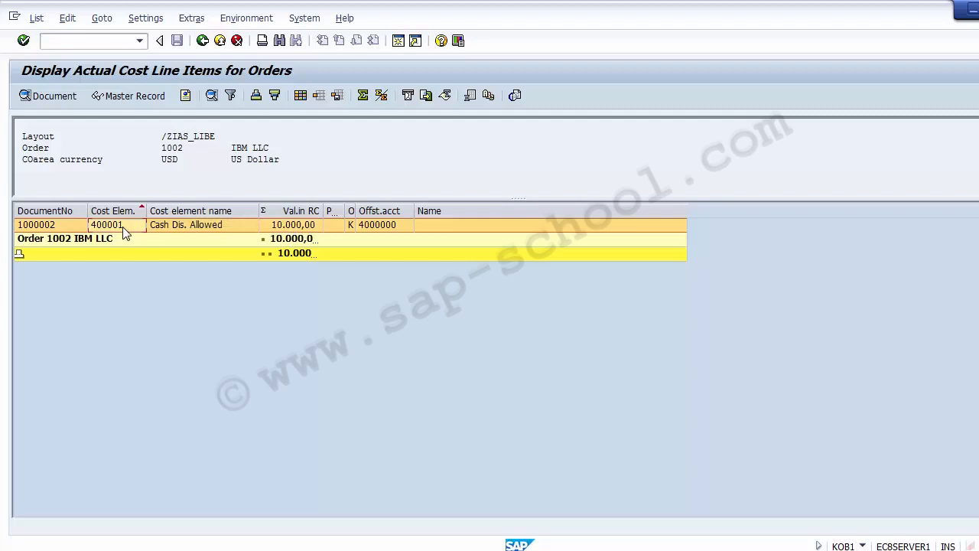
click(178, 229)
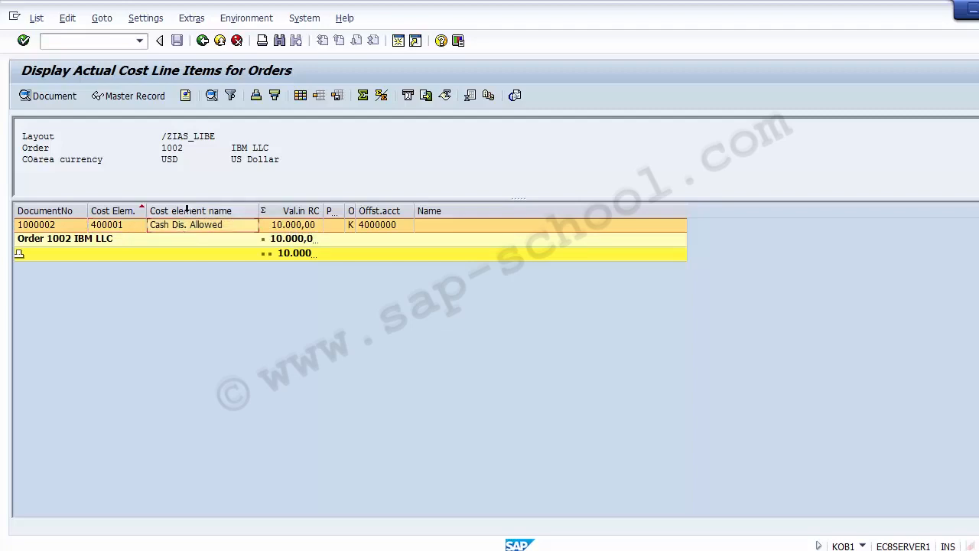
click(377, 230)
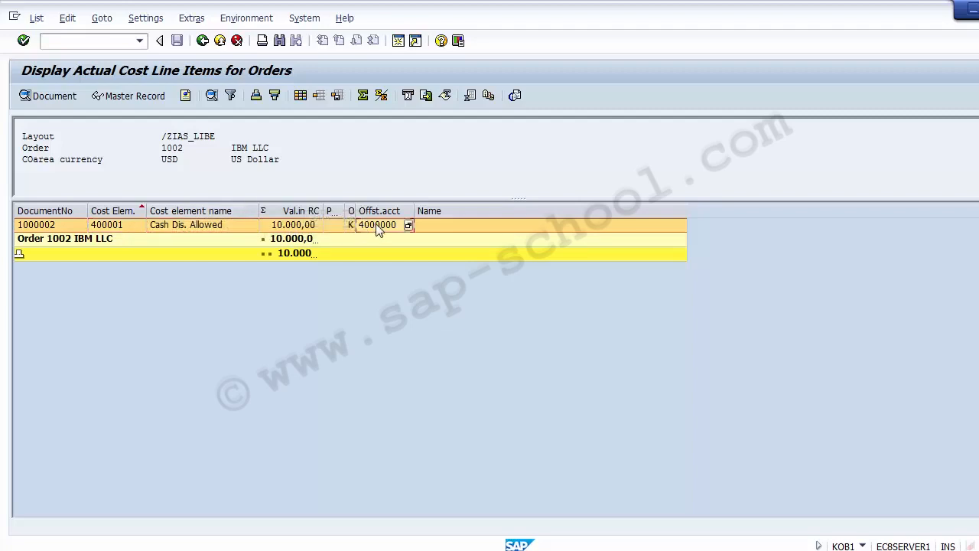
double_click(414, 210)
Step: Open the line item's source accounting document, check the order assigned to the Cash Dis. Allowed item, and return to the list
click(44, 229)
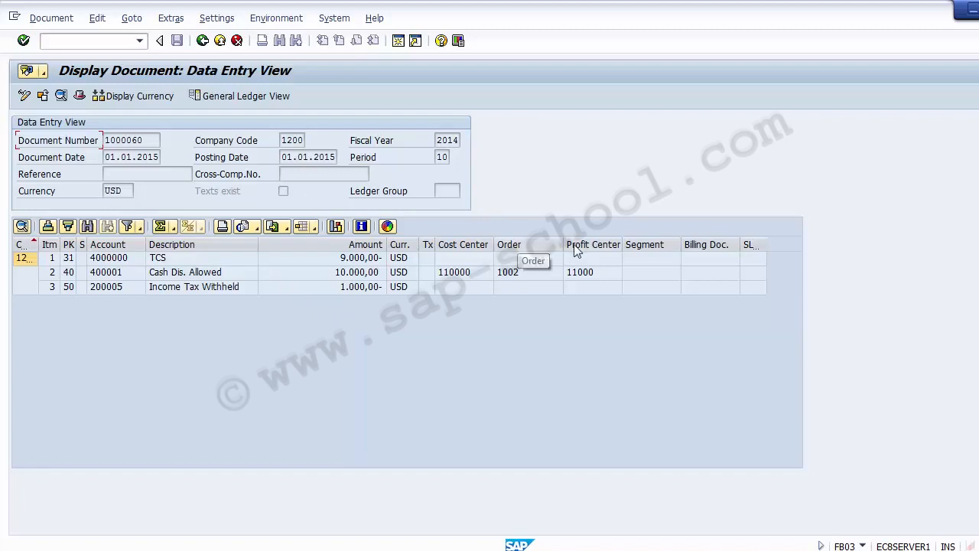
click(542, 274)
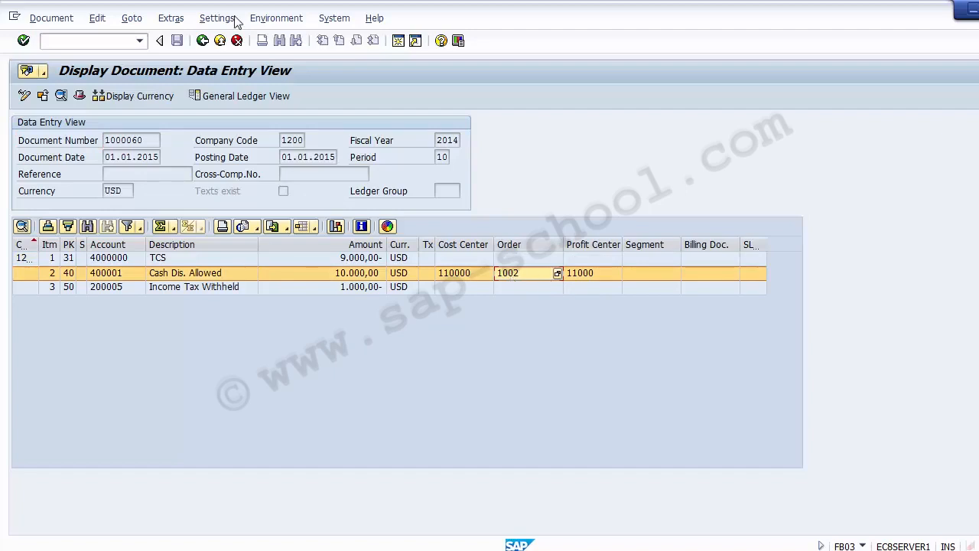
click(203, 44)
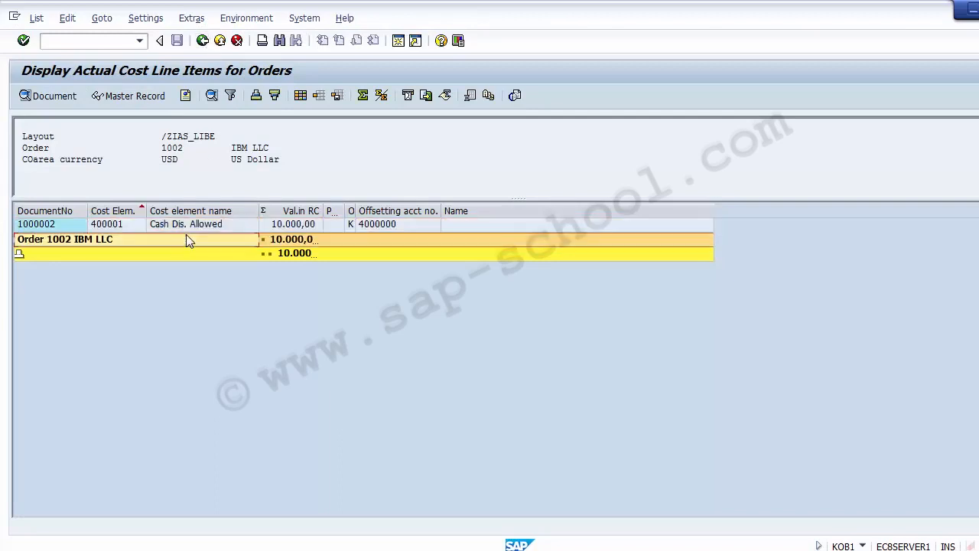
Step: Highlight the Val.in RC column, and leave the line item list for the report's selection screen
click(302, 212)
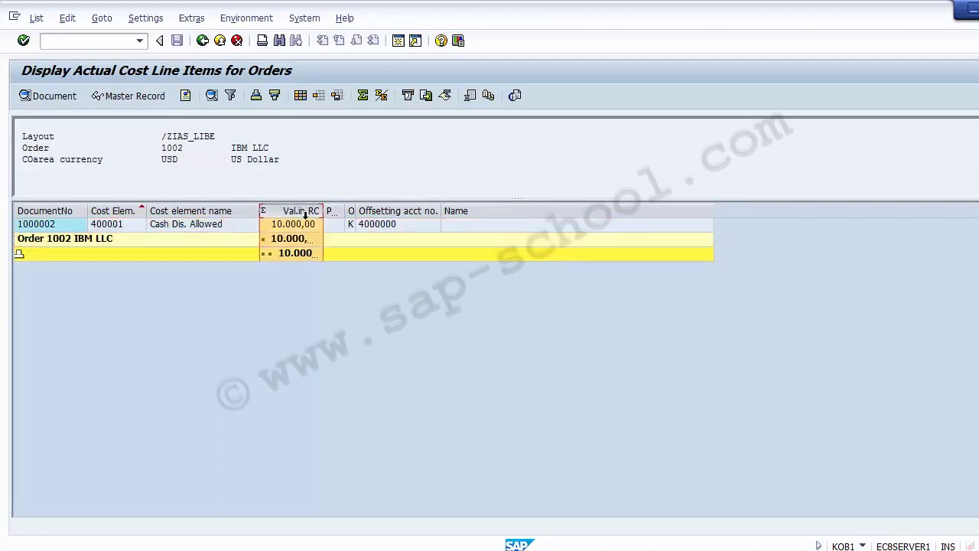
click(220, 41)
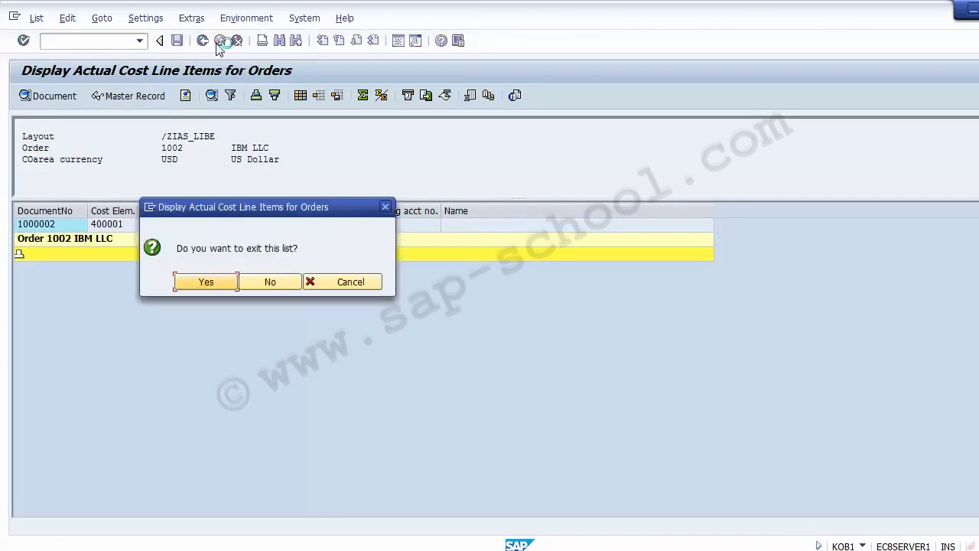
click(261, 280)
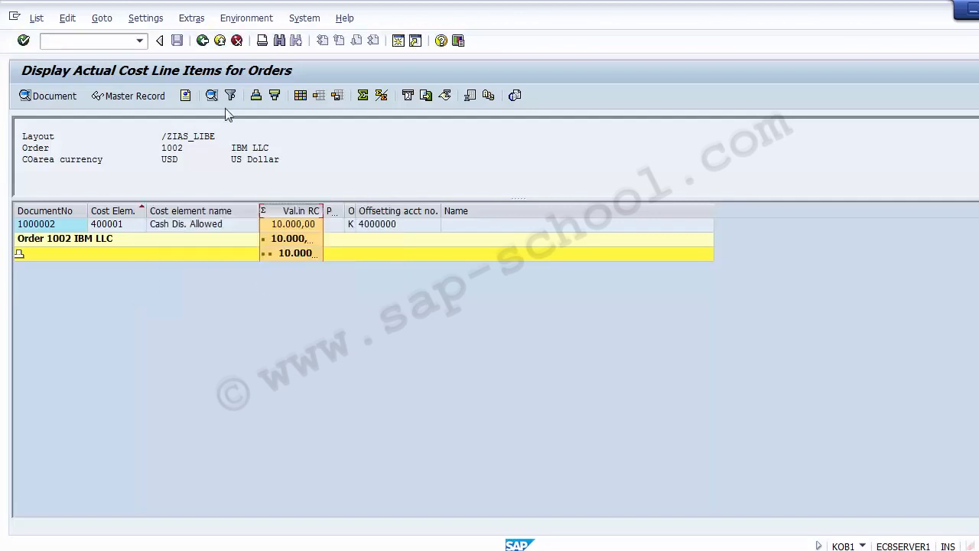
click(202, 41)
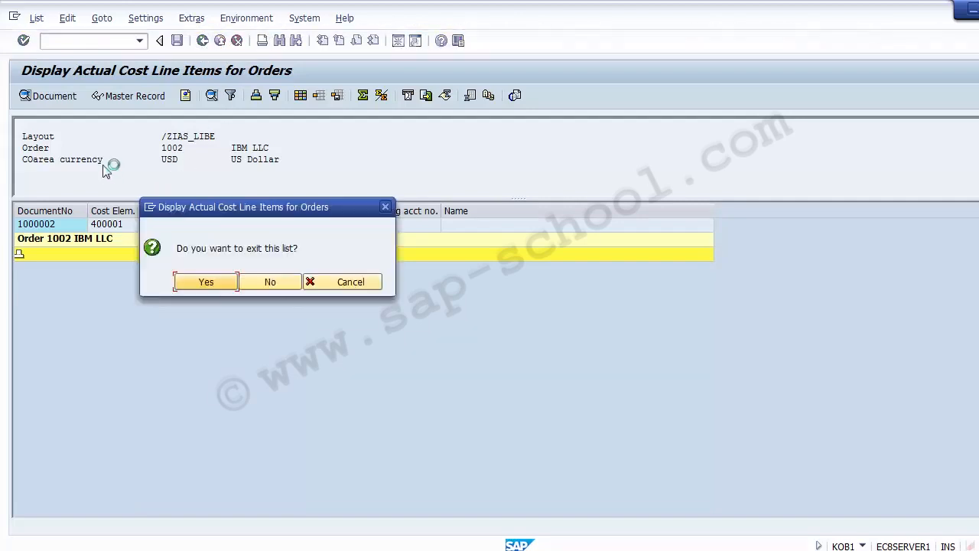
click(197, 283)
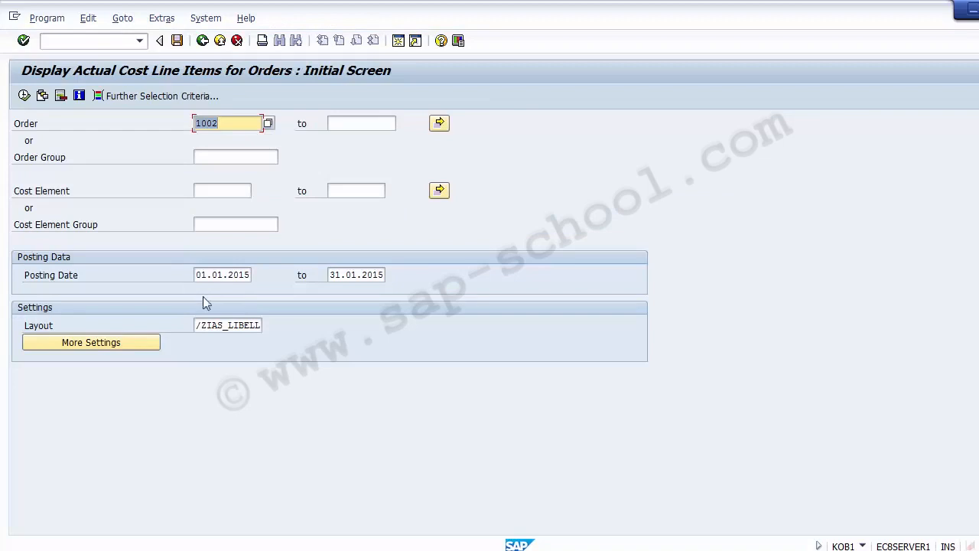
Step: Review the posting date range and exit the report to SAP Easy Access, declining to log off
click(212, 275)
click(342, 275)
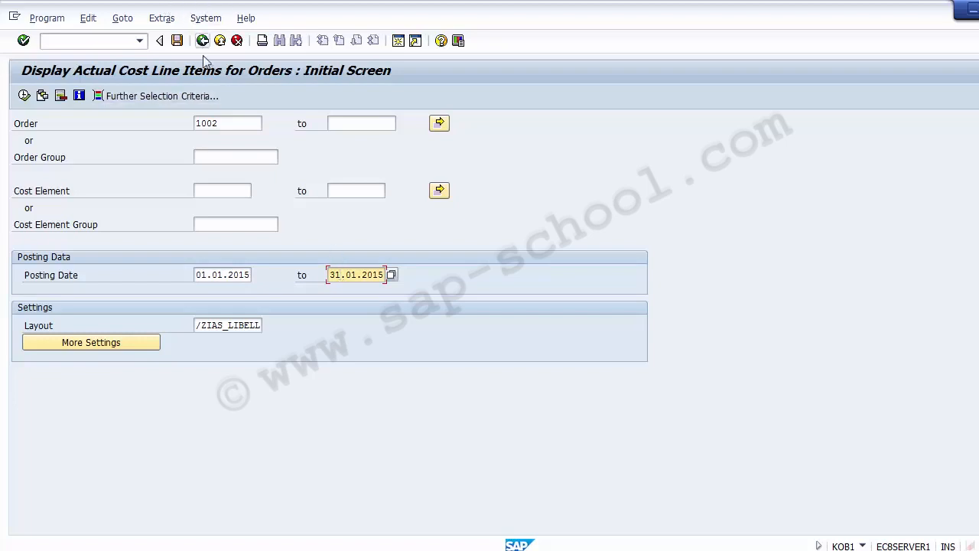
click(221, 46)
click(221, 42)
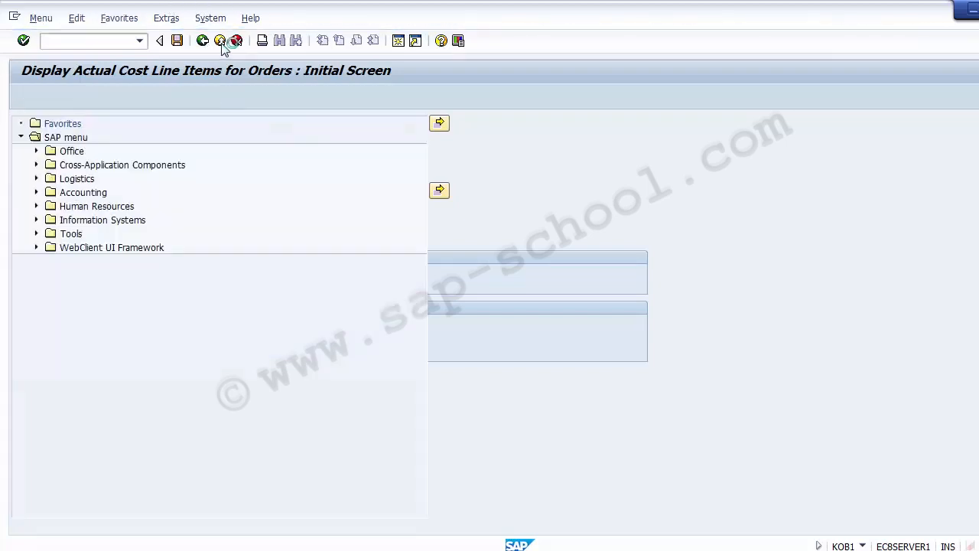
click(221, 42)
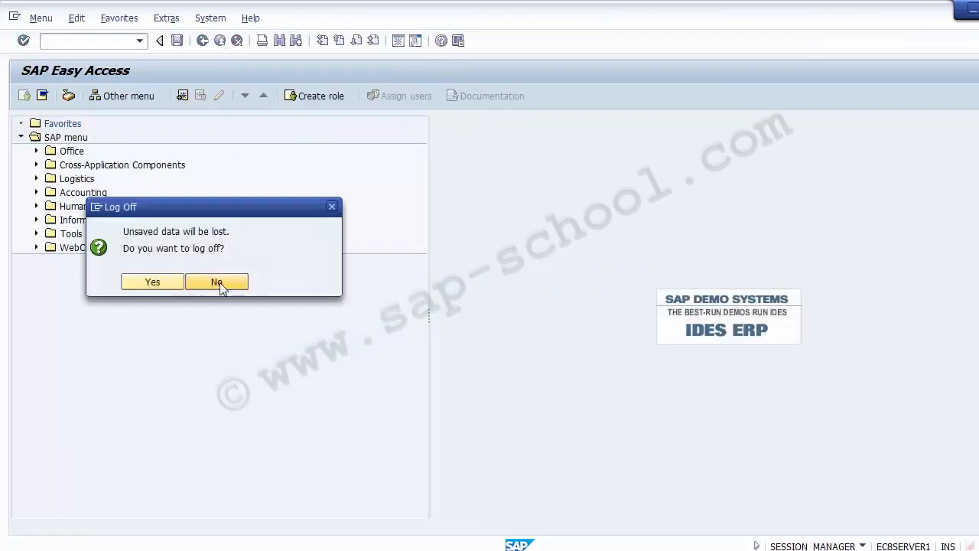
click(221, 283)
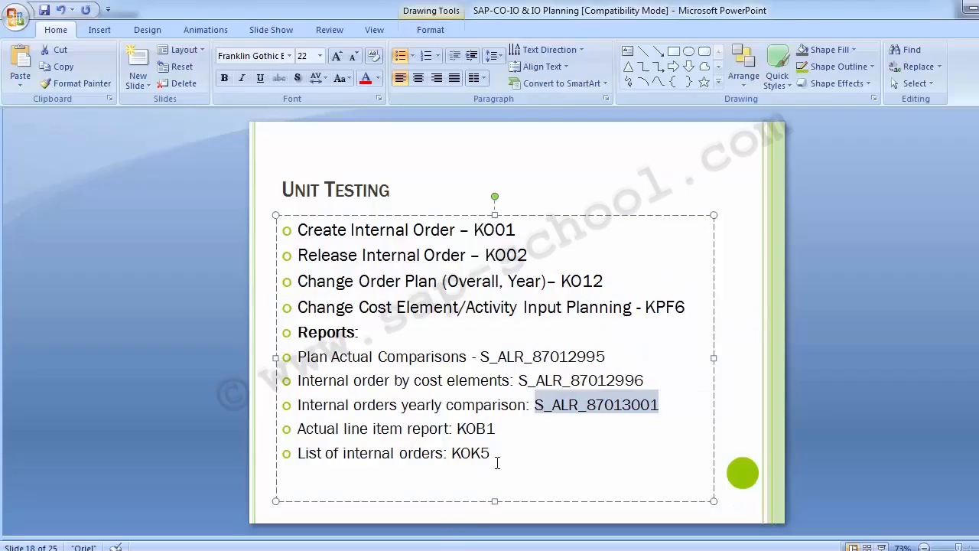
Step: Look up the internal order list's transaction code on the PowerPoint slide, and start KOK5 in SAP
click(497, 453)
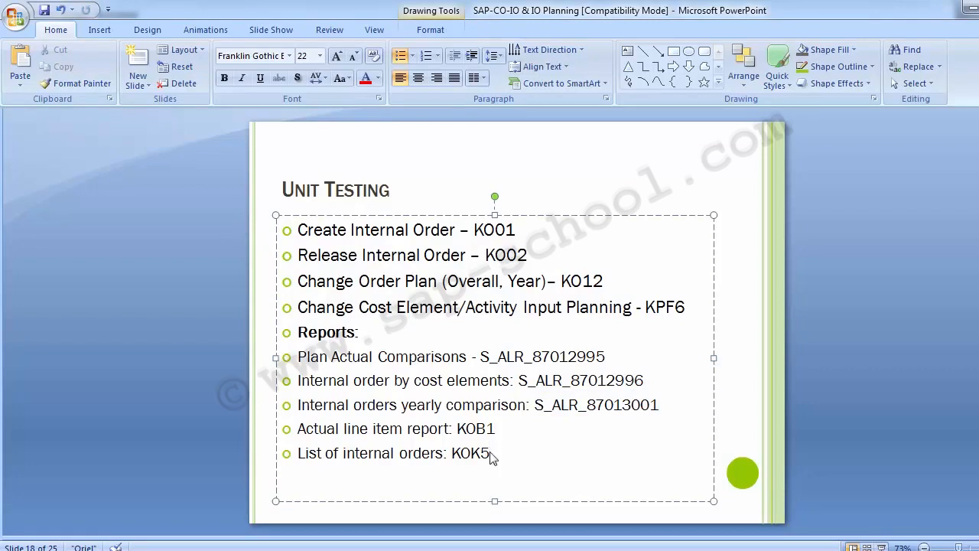
drag(447, 453, 490, 453)
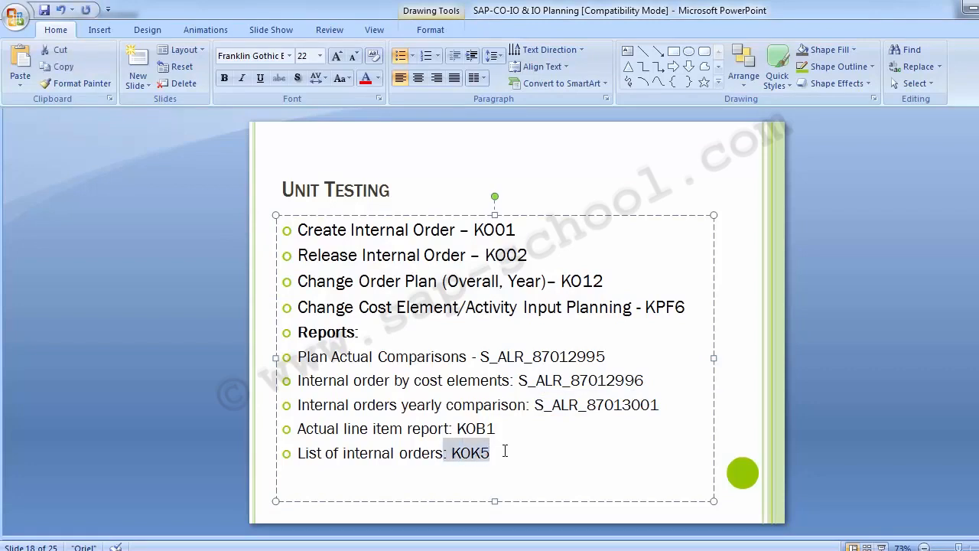
click(158, 327)
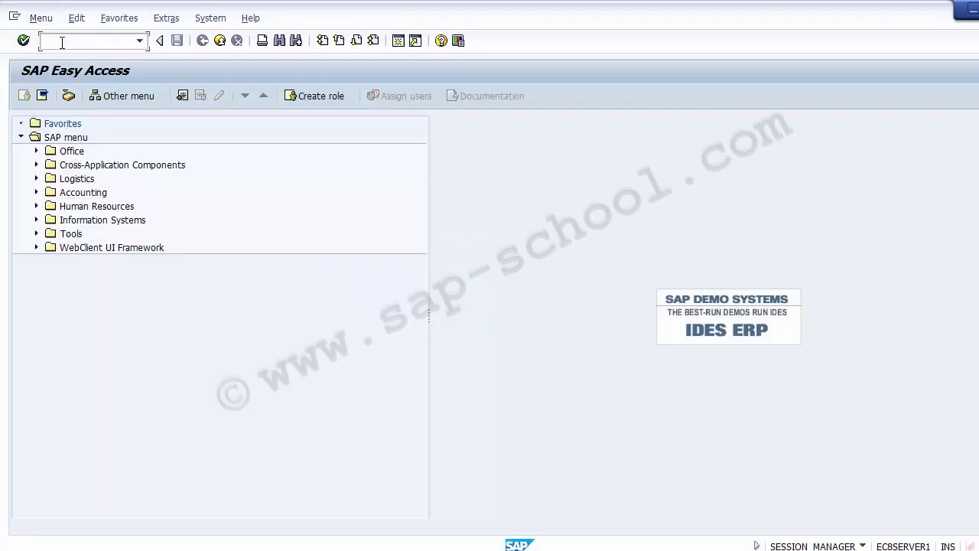
text(KOK5)
key(Return)
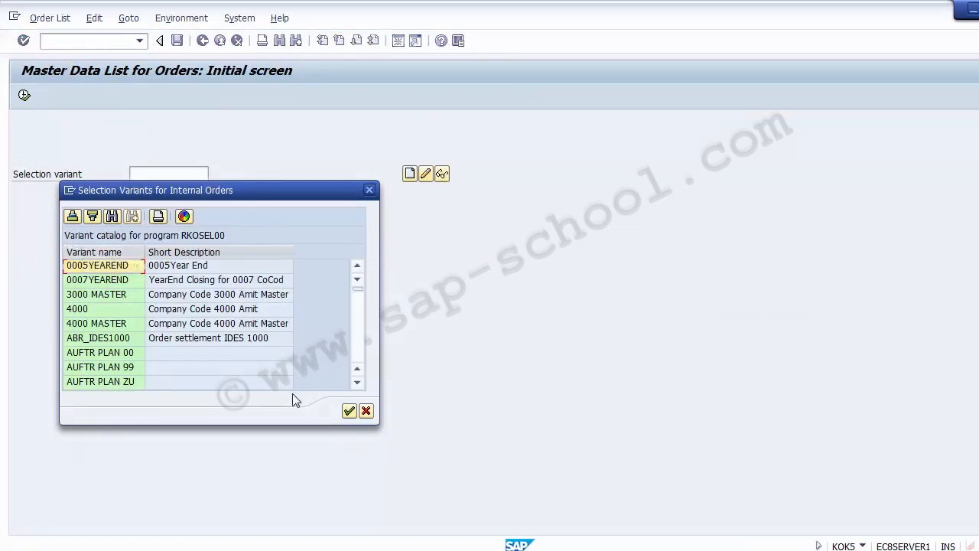
Step: Try to run the order master data list with the selection variant ABR_IDES1000
click(124, 343)
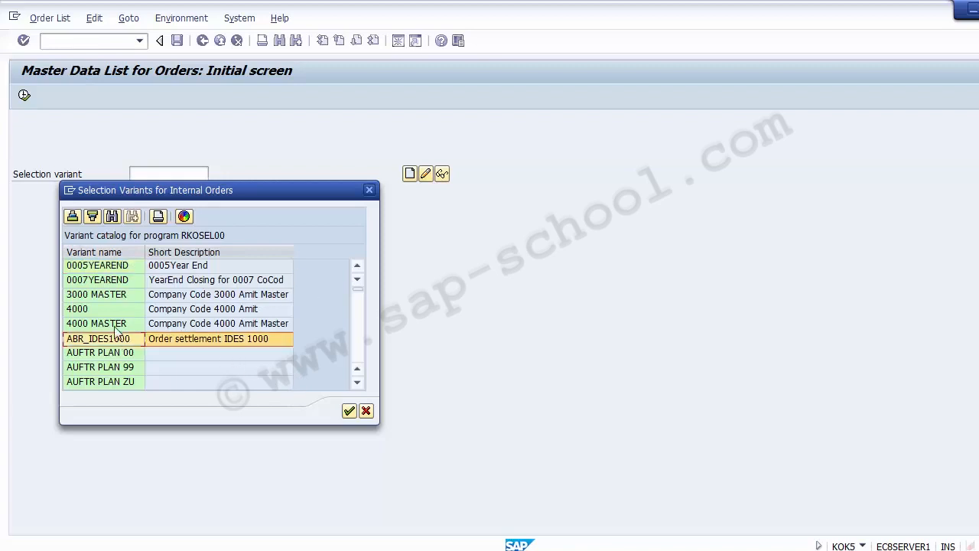
double_click(98, 346)
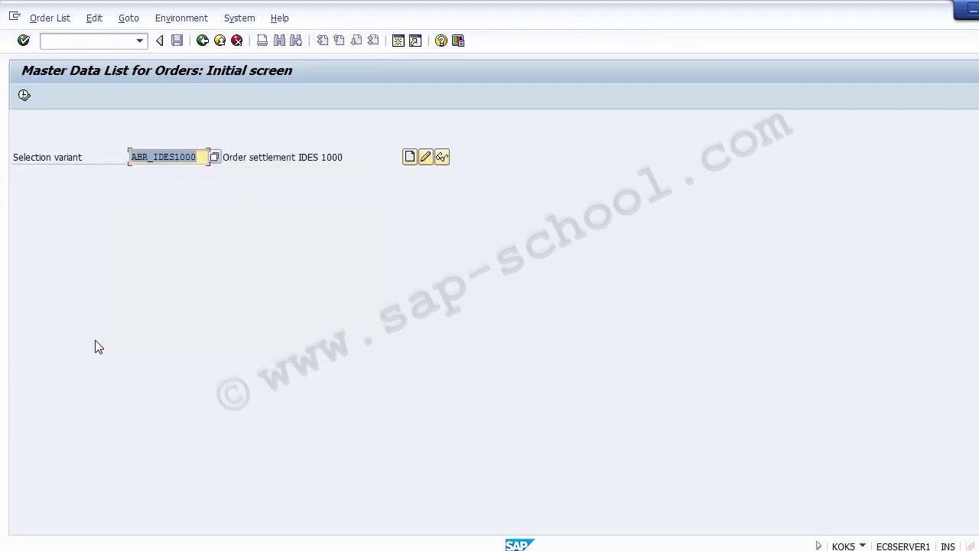
click(25, 96)
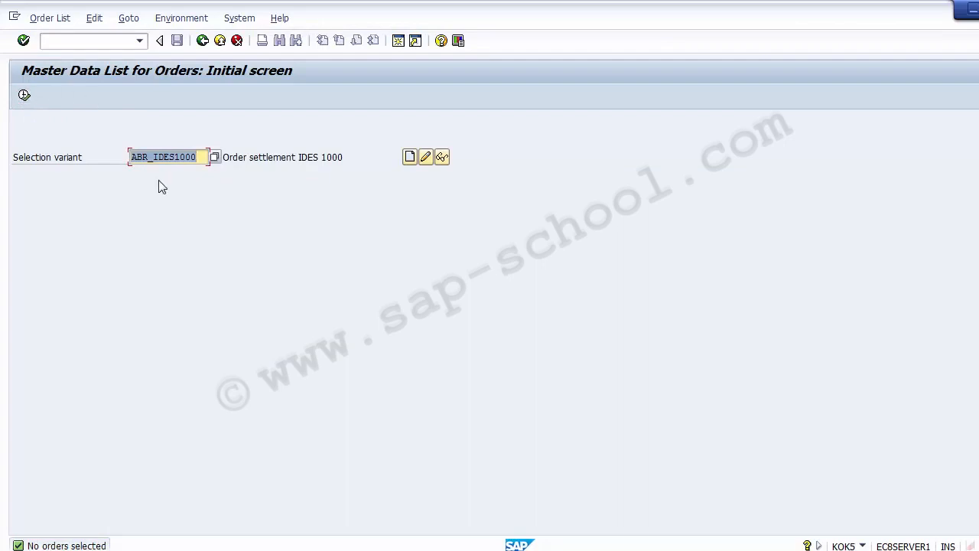
Step: Choose the Standard selection variant SAP&01 for the order master data list and run the list
click(215, 159)
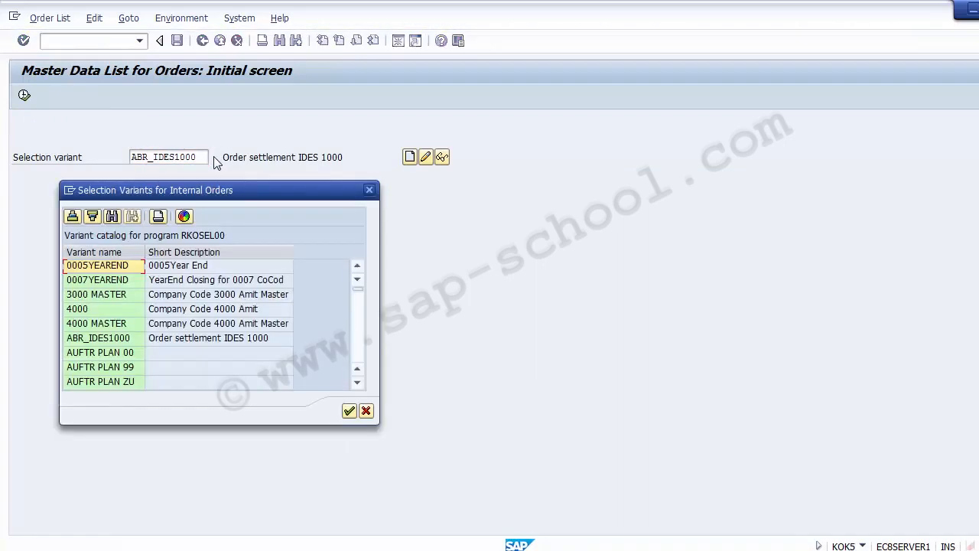
click(360, 354)
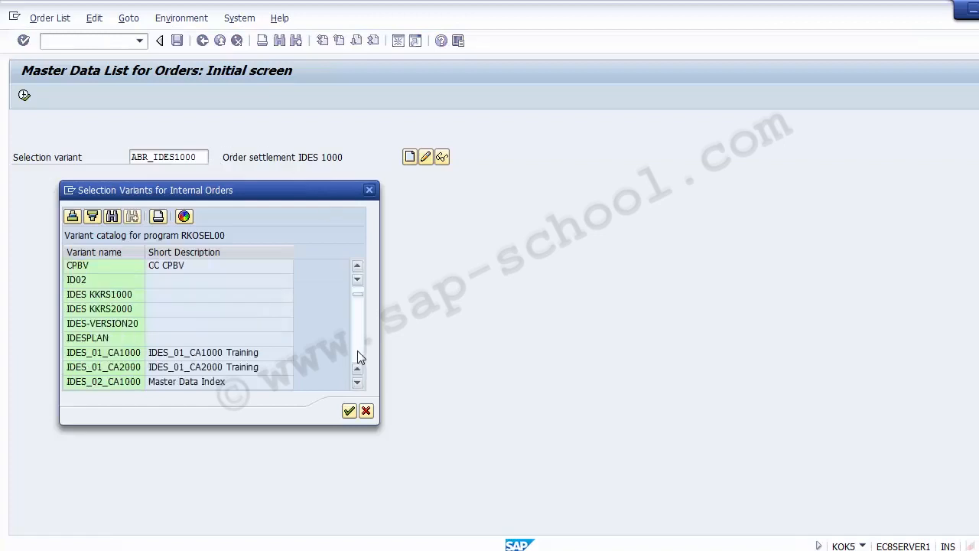
click(357, 351)
click(358, 350)
click(357, 350)
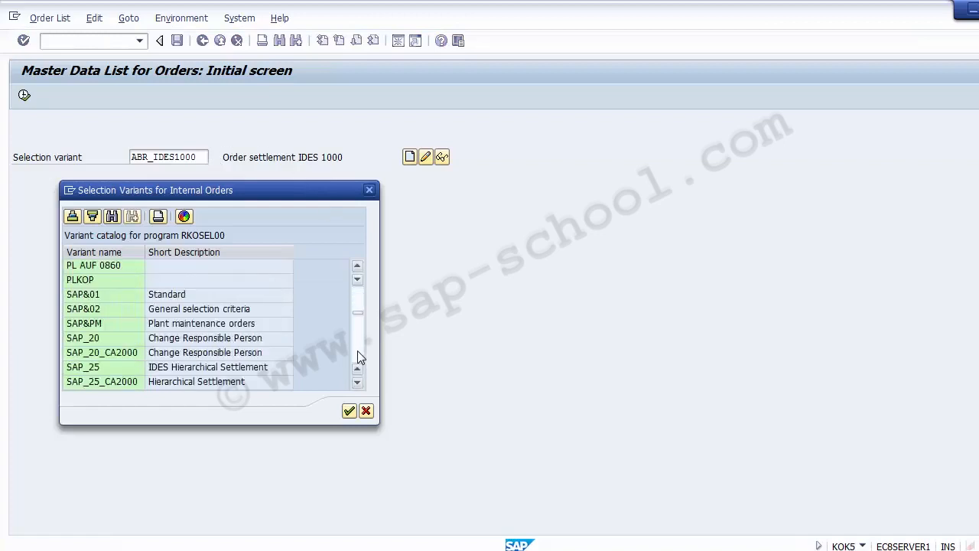
click(178, 297)
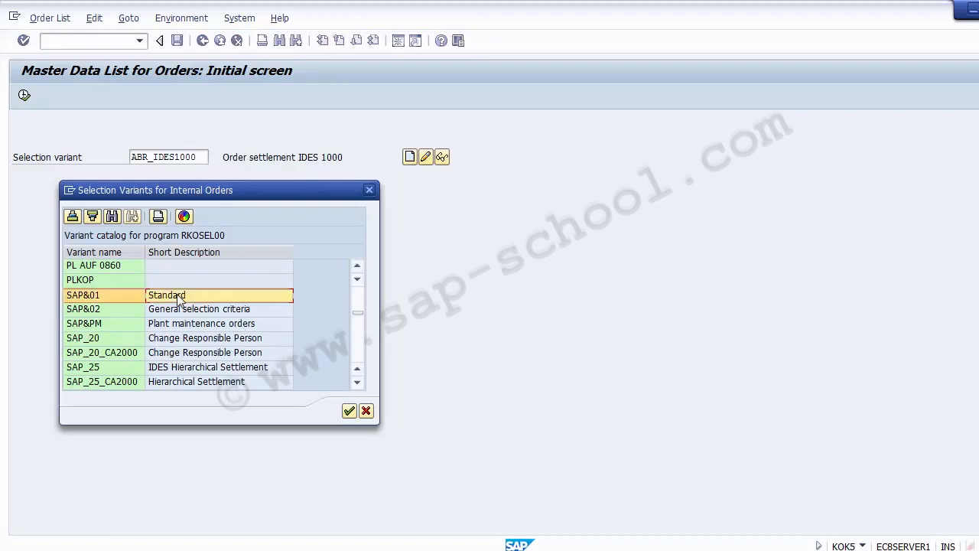
double_click(111, 295)
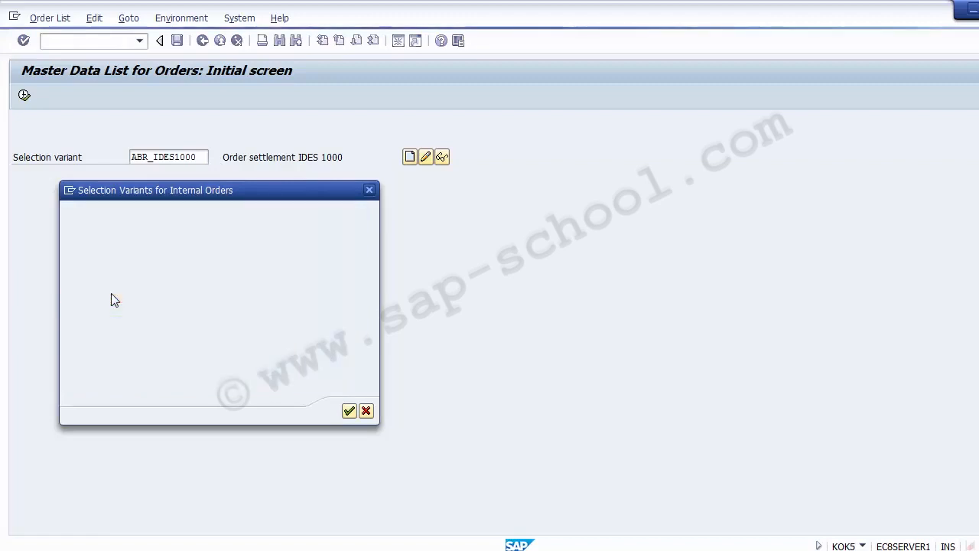
click(24, 97)
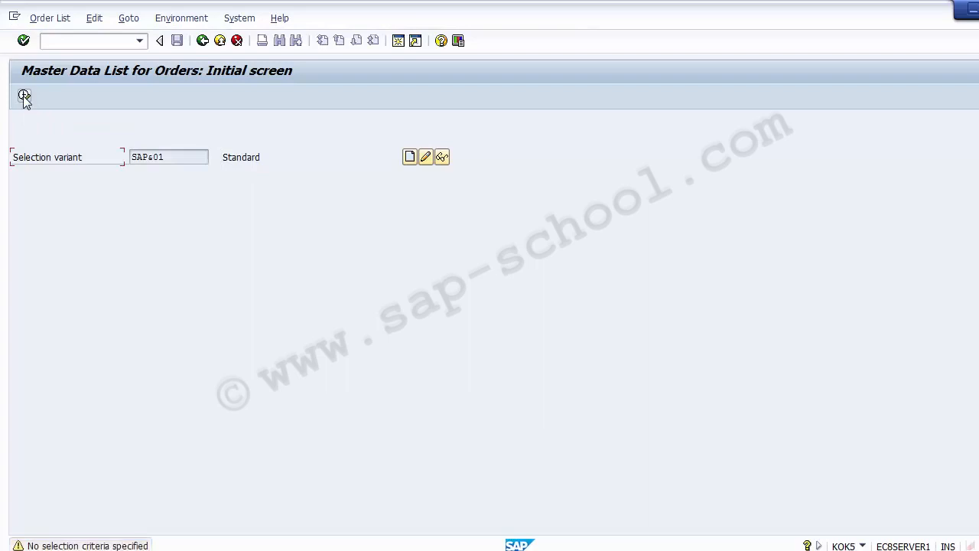
click(24, 96)
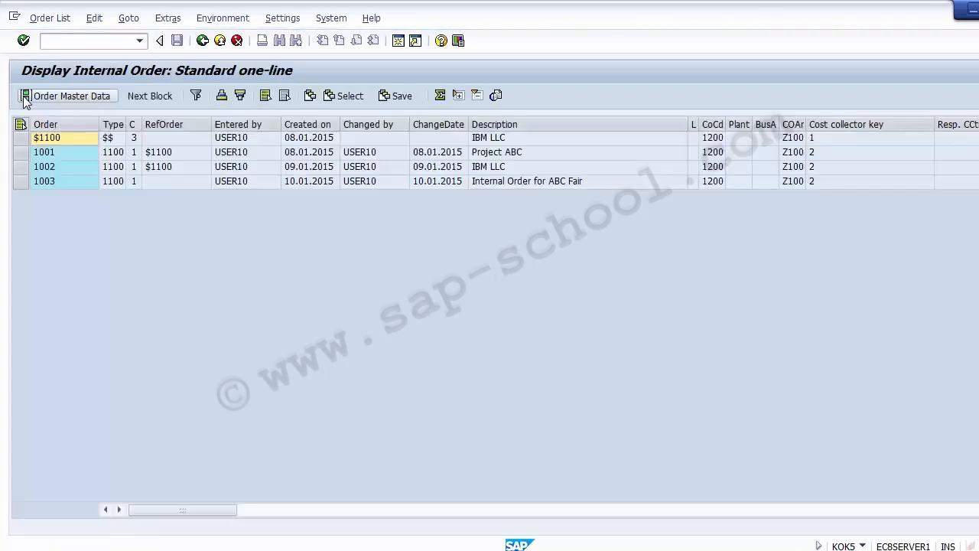
Step: Leave the order list for SAP Easy Access and restart transaction KOK5
click(203, 40)
click(202, 40)
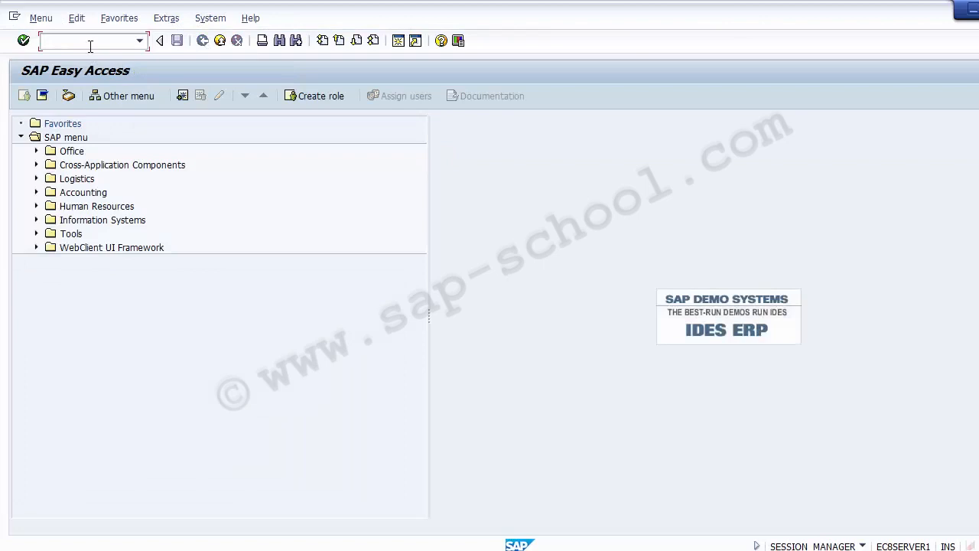
key(Down)
click(98, 42)
key(Return)
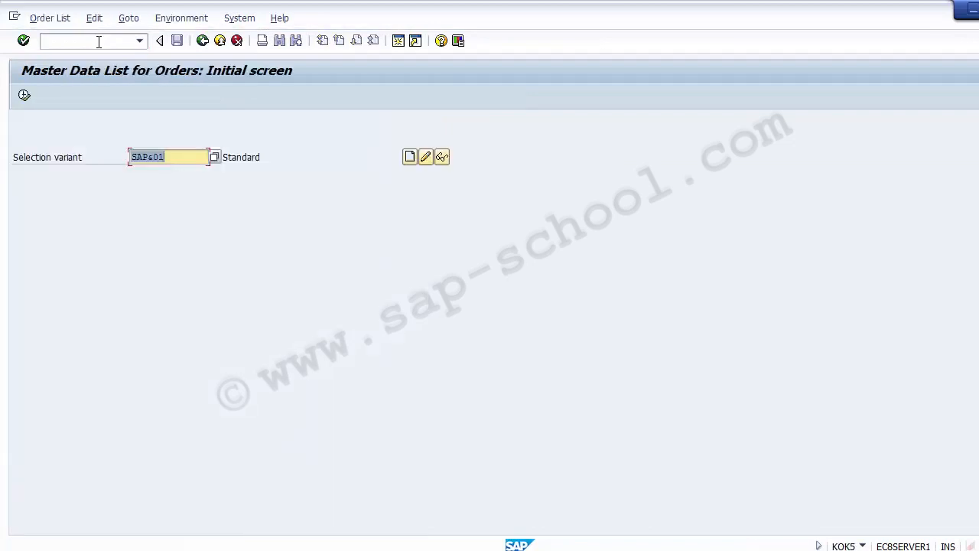
Step: Clear the selection variant, pick the Standard variant SAP&01 from the variant catalog, and run the order master data list
click(195, 154)
drag(195, 154, 114, 164)
key(Delete)
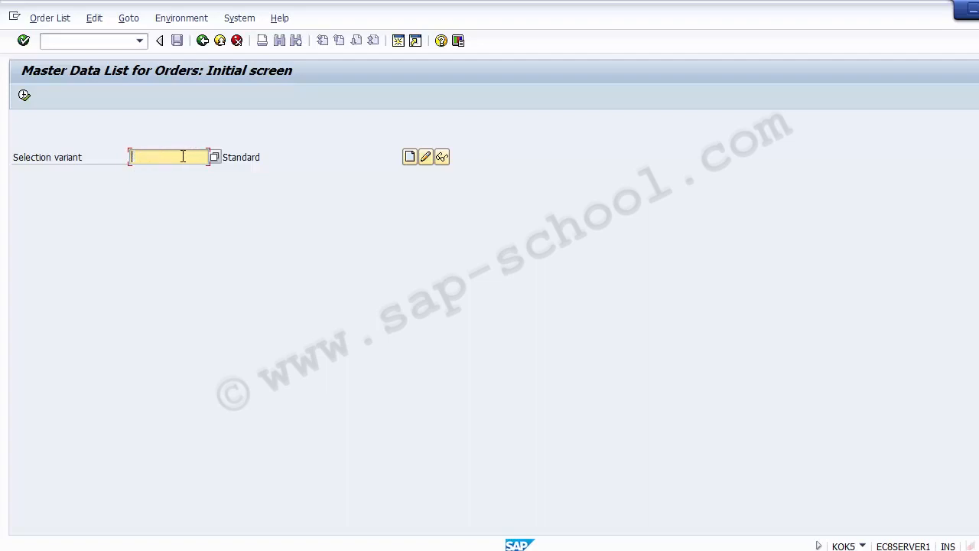
click(216, 160)
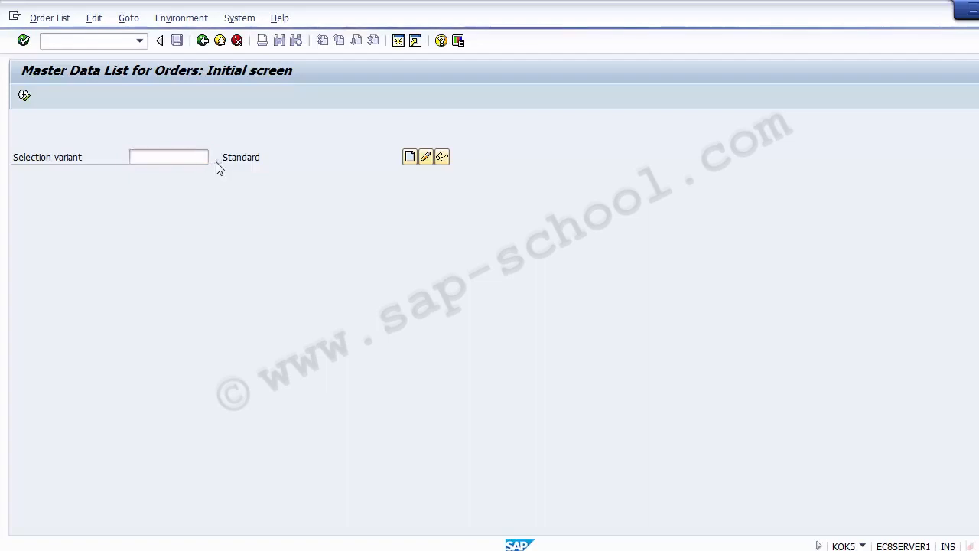
click(358, 354)
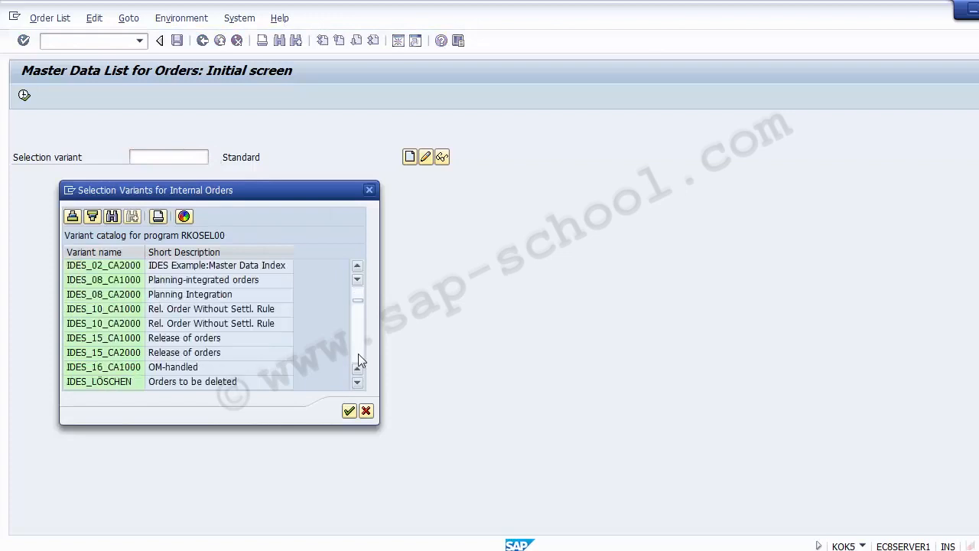
click(358, 353)
click(358, 354)
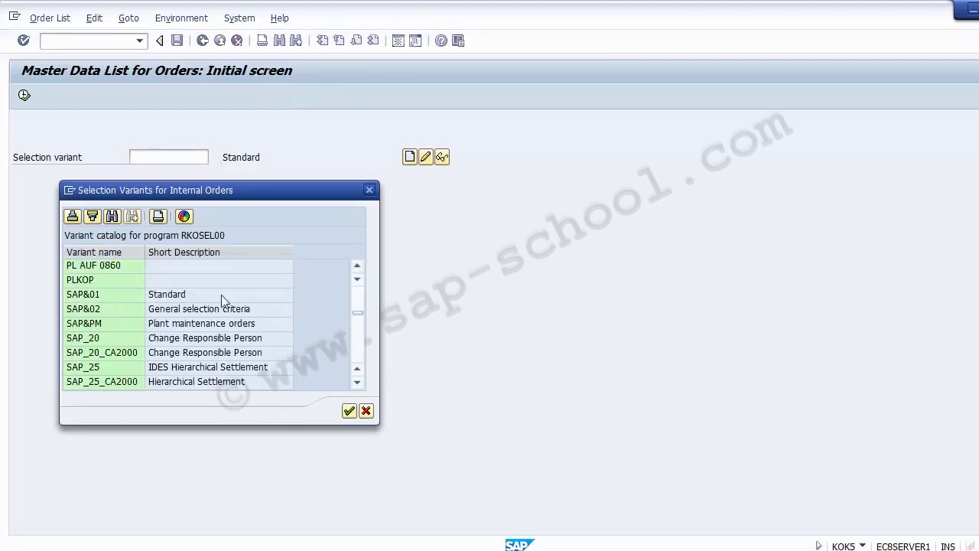
click(170, 296)
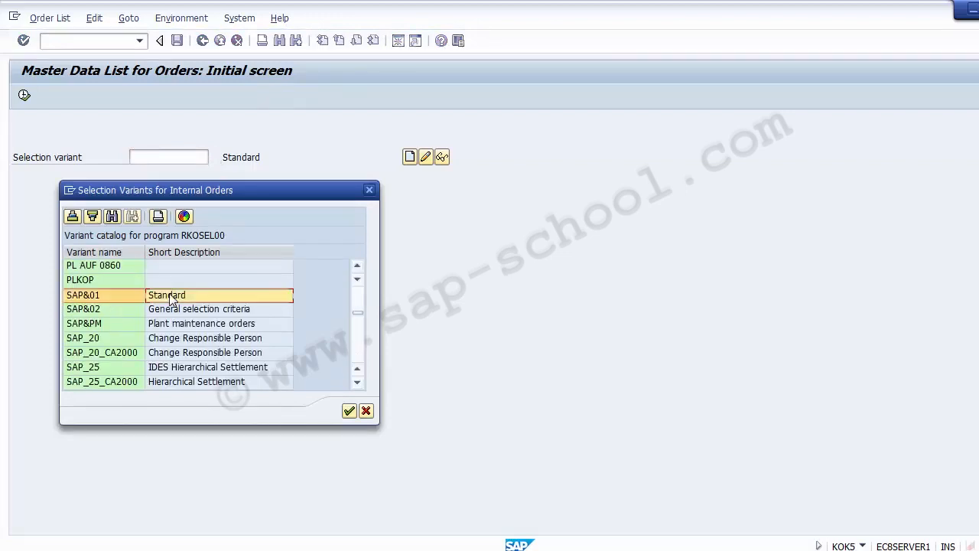
double_click(74, 299)
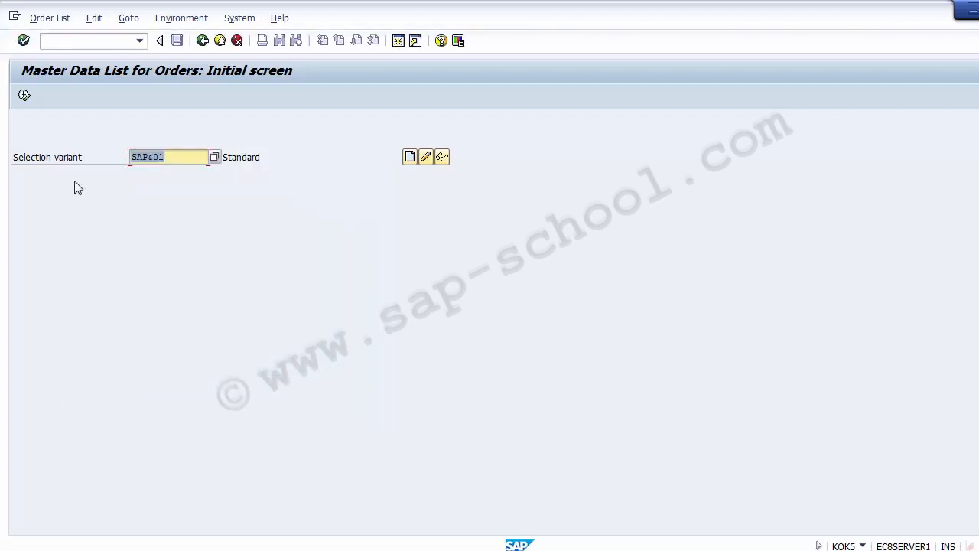
click(195, 159)
click(24, 96)
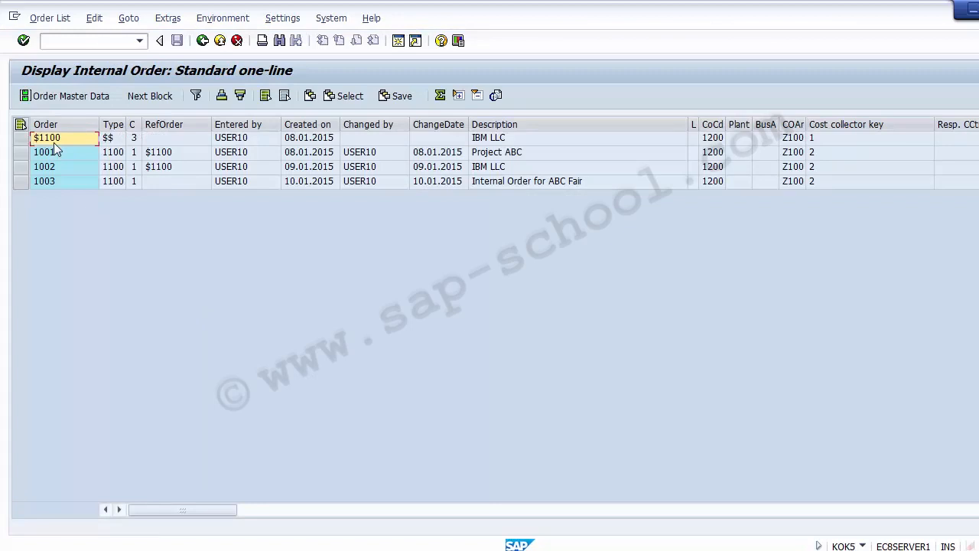
Step: Go through the listed orders in the Order column and their order types in the Type column
key(Down)
key(Down)
key(Down)
key(Up)
key(Up)
key(Up)
key(Down)
key(Down)
key(Down)
key(Right)
key(Up)
key(Up)
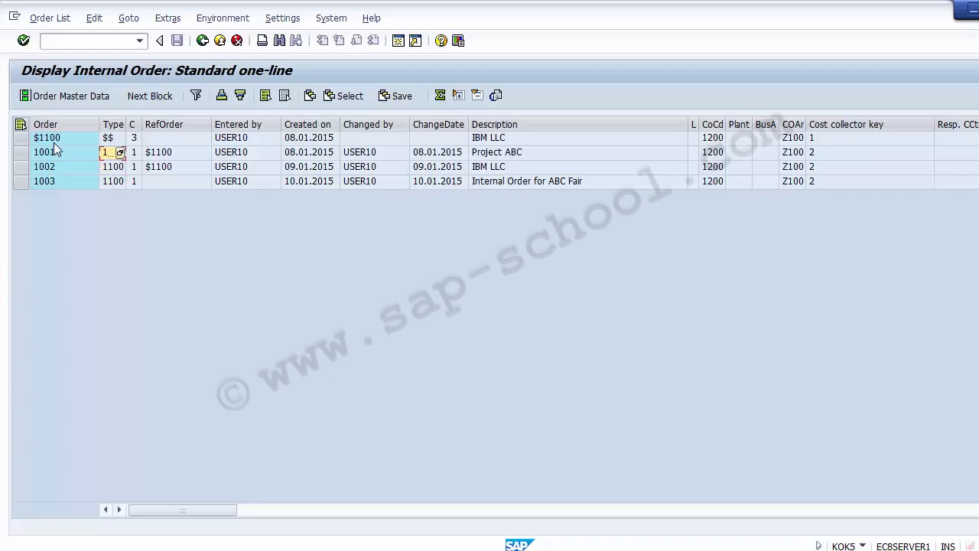
Step: Check each order's category and the reference orders in the RefOrder column
click(133, 140)
click(135, 152)
click(136, 168)
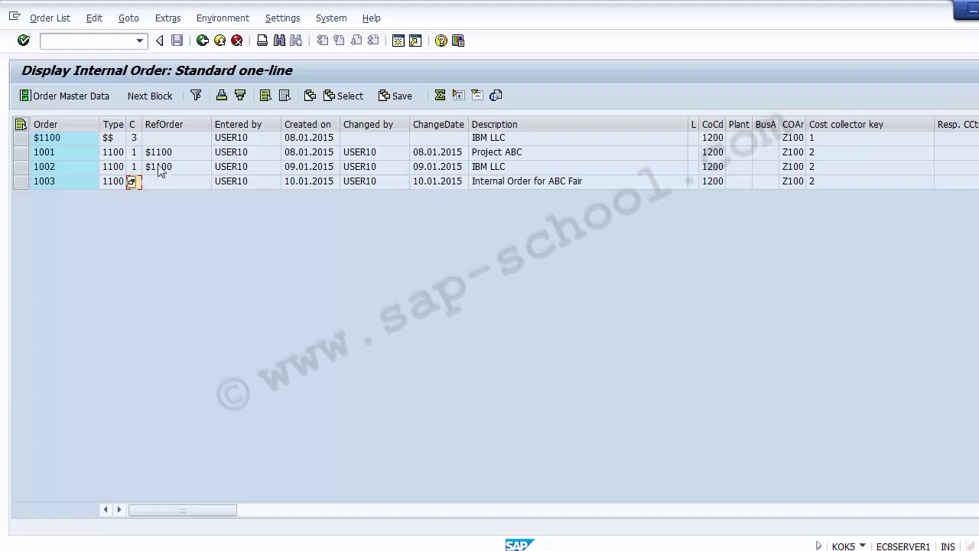
click(168, 167)
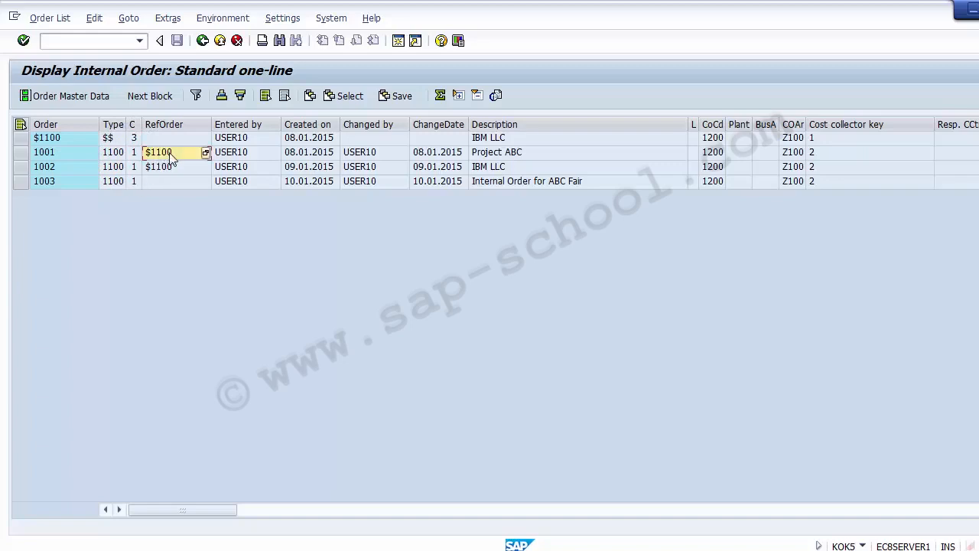
Step: Highlight the Entered by, Created on, Changed by and ChangeDate columns one after another to review them
click(241, 124)
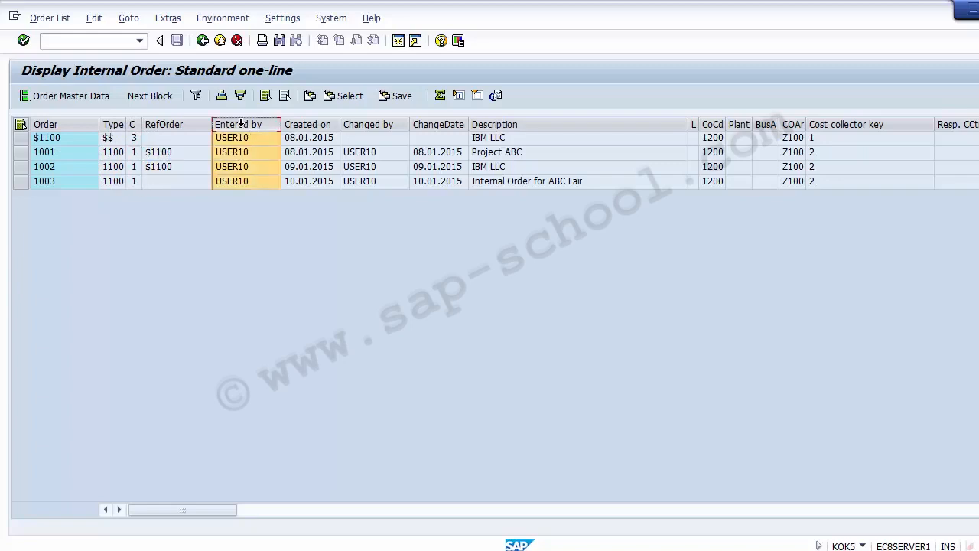
click(314, 124)
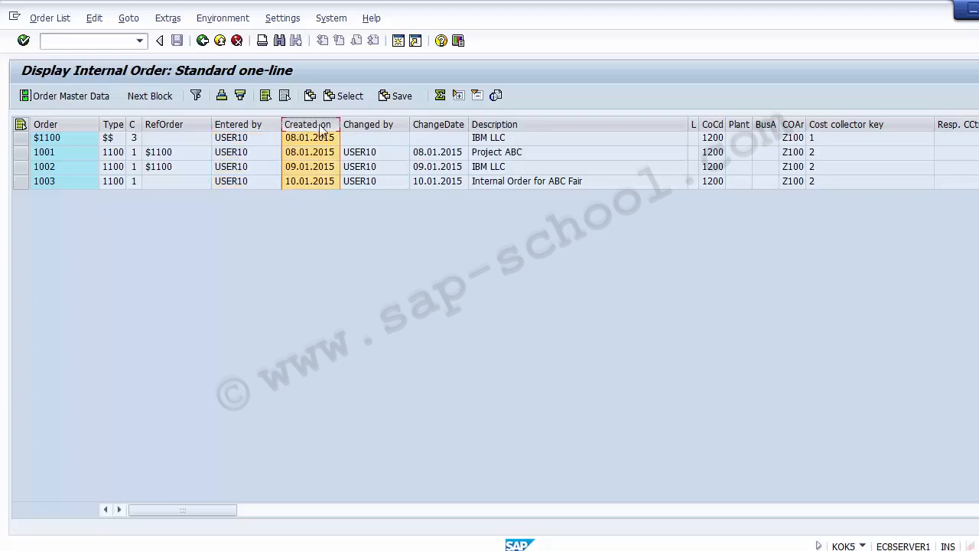
click(365, 124)
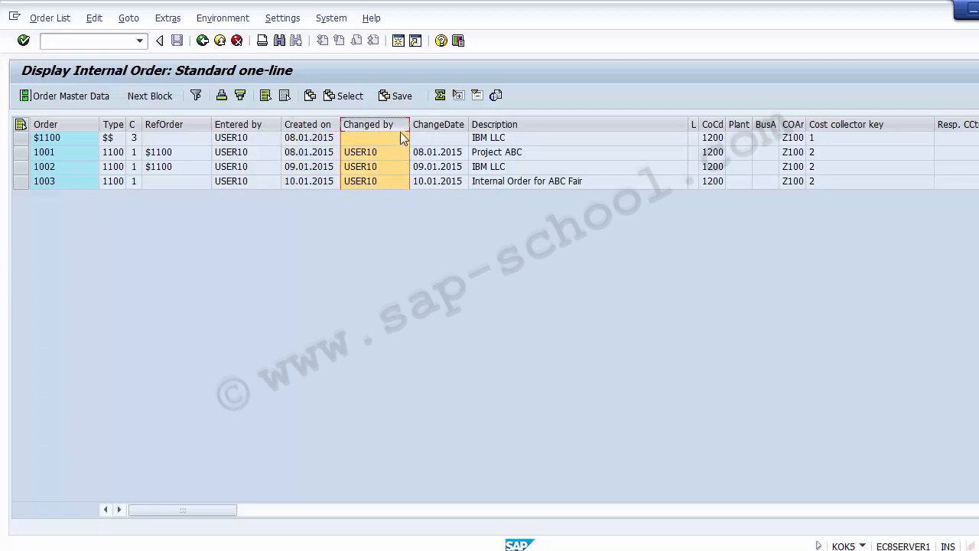
click(431, 123)
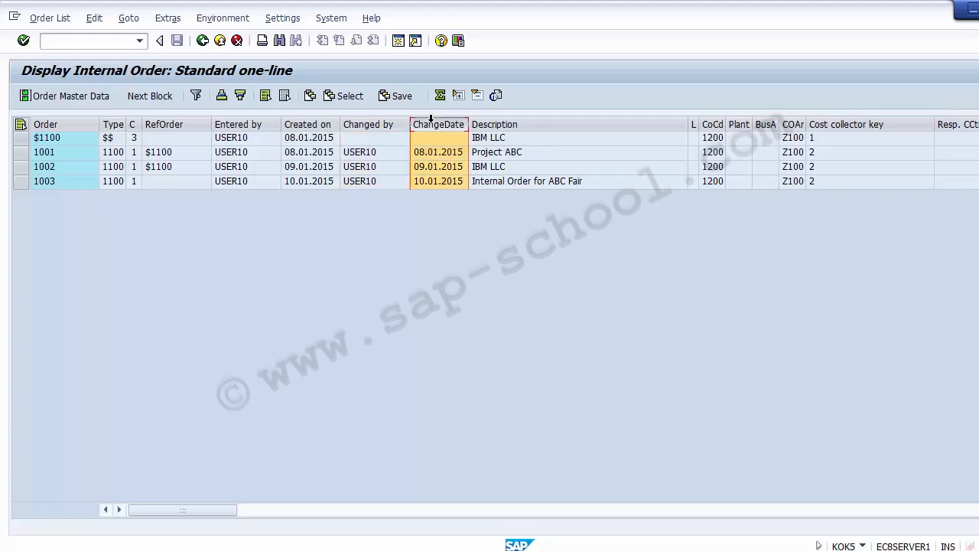
Step: Examine the remaining master data columns of the order list, from Description through System status and User Status
click(496, 138)
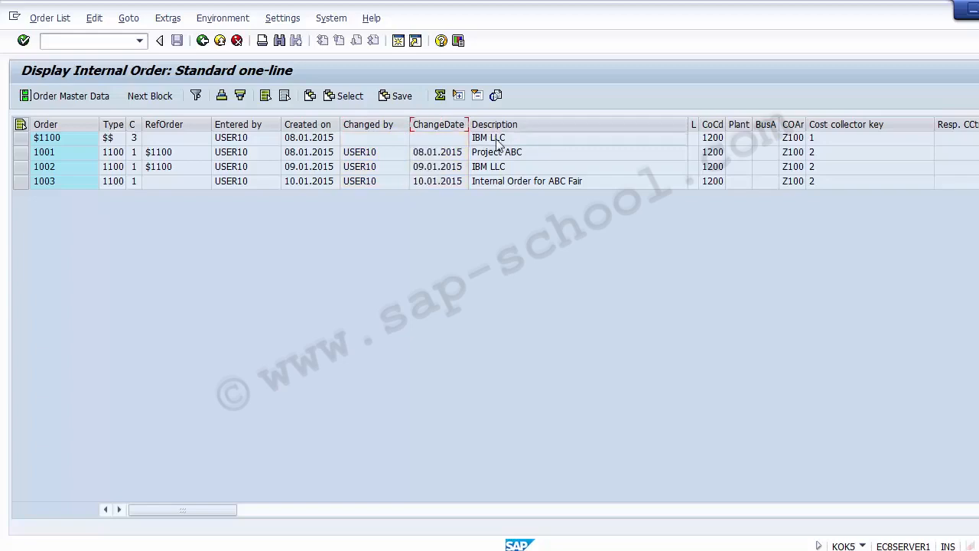
key(Right)
key(Right)
key(Right)
key(Right)
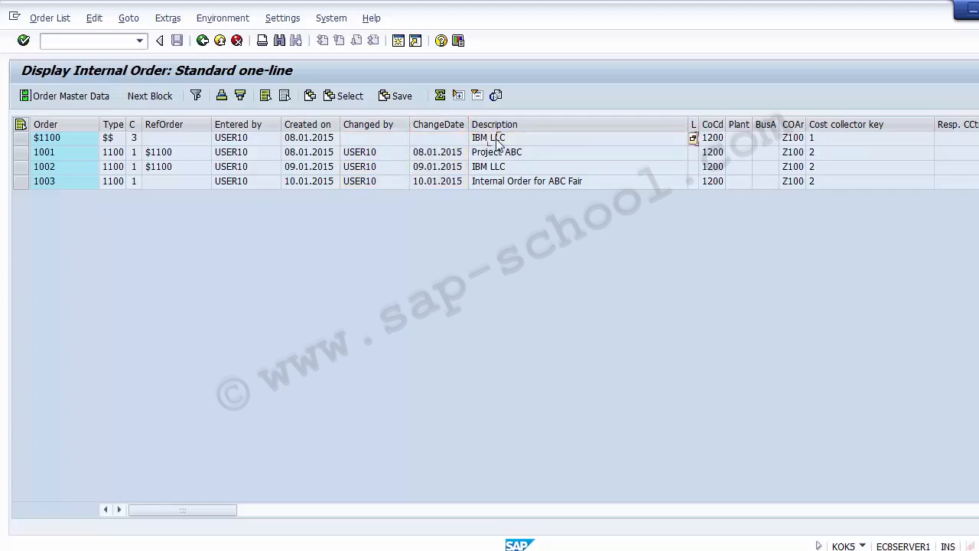
key(Right)
key(Right)
key(Right)
key(Right)
key(Right)
key(Right)
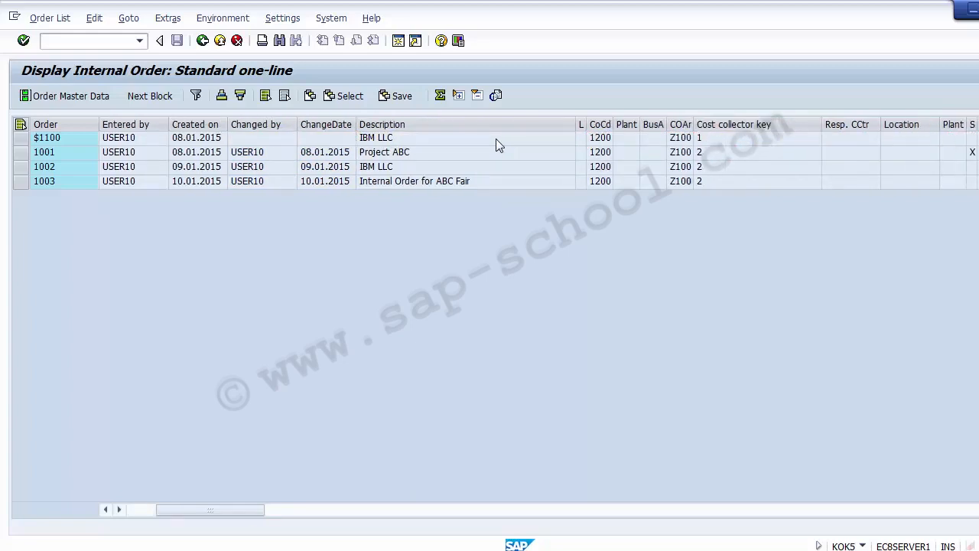
key(Right)
key(Right)
key(Right)
key(Right)
key(Right)
key(Right)
key(Right)
key(Right)
key(Right)
key(Right)
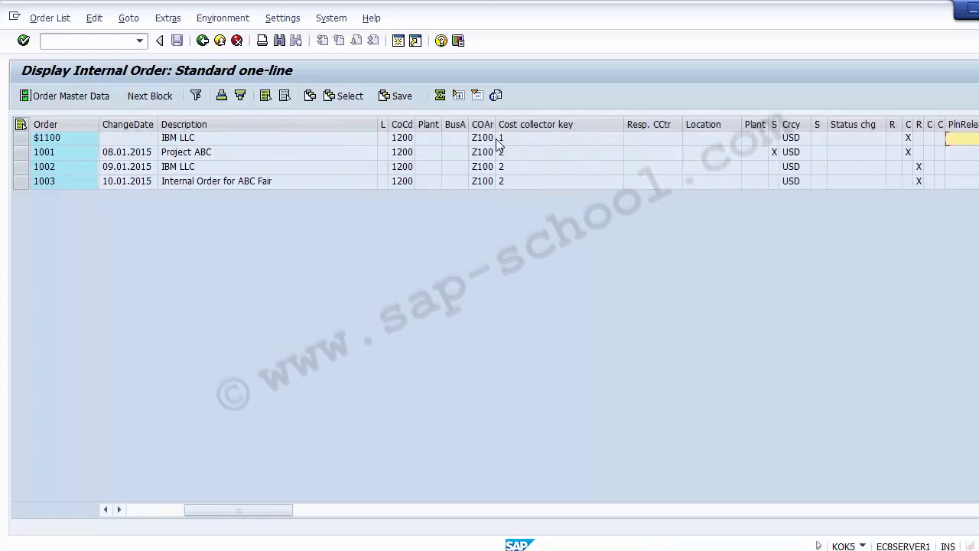
key(Right)
key(Right)
key(Right)
key(Right)
key(Right)
key(Right)
key(Right)
key(Right)
key(Right)
key(Right)
key(Right)
key(Right)
key(Right)
key(Right)
key(Right)
key(Right)
key(Right)
key(Right)
key(Right)
key(Right)
key(Left)
key(Left)
key(Left)
key(Left)
key(Left)
key(Left)
key(Left)
key(Left)
key(Left)
key(Left)
key(Left)
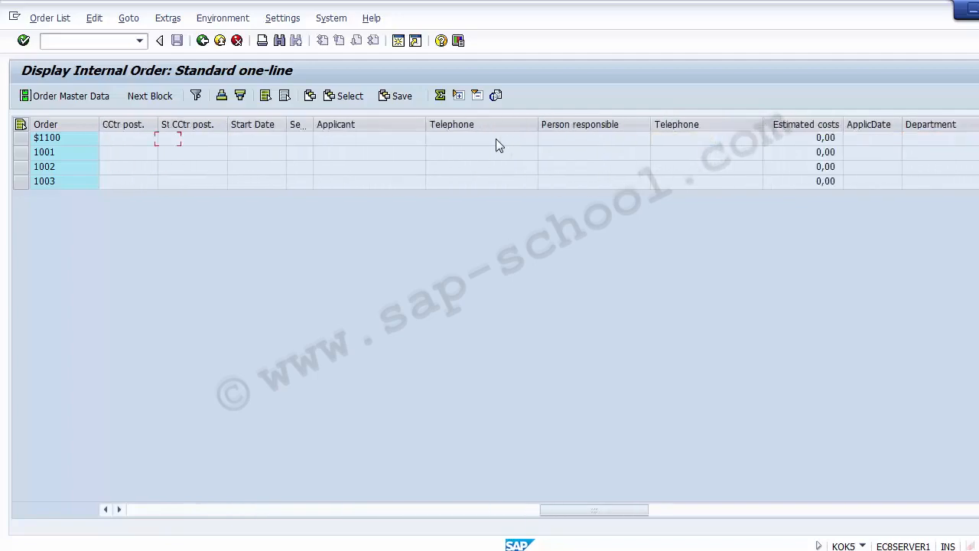
key(Left)
key(Left)
key(Left)
key(Left)
key(Left)
key(Left)
key(Left)
key(Left)
key(Left)
key(Left)
key(Left)
key(Left)
key(Left)
key(Right)
key(Right)
key(Right)
key(Right)
key(Right)
key(Right)
key(Right)
key(Right)
key(Right)
key(Right)
key(Right)
key(Right)
key(Right)
key(Right)
key(Right)
key(Right)
key(Right)
key(Right)
key(Right)
key(Right)
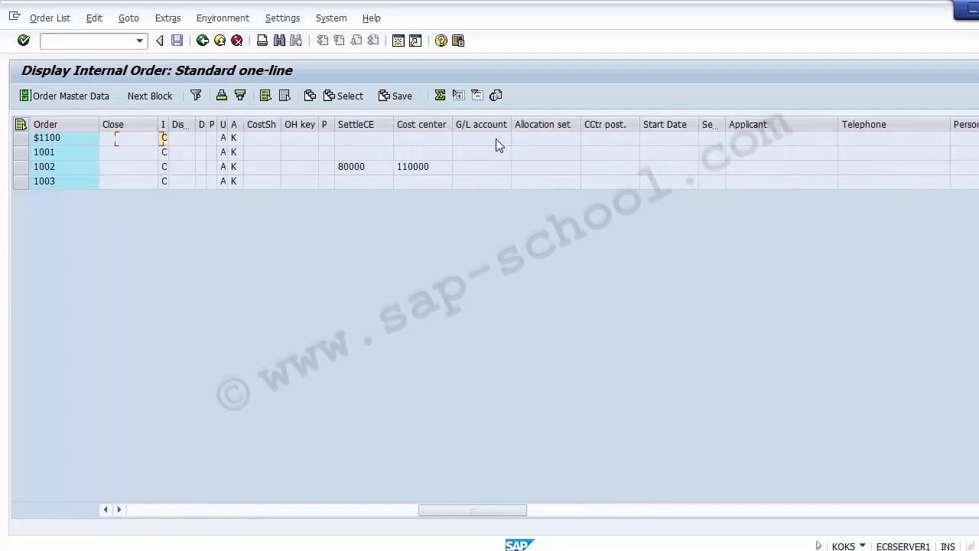
key(Right)
key(Right)
key(Right)
key(Right)
key(Right)
key(Right)
key(Right)
key(Right)
key(Right)
key(Right)
key(Right)
key(Right)
key(Right)
key(Right)
key(Right)
key(Right)
key(Right)
key(Right)
key(Right)
key(Right)
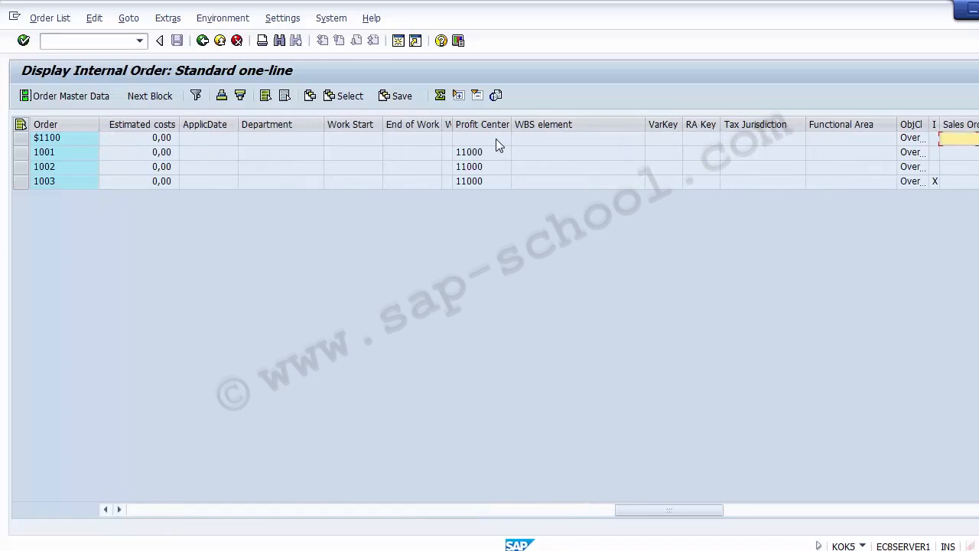
key(Right)
key(Right)
key(Right)
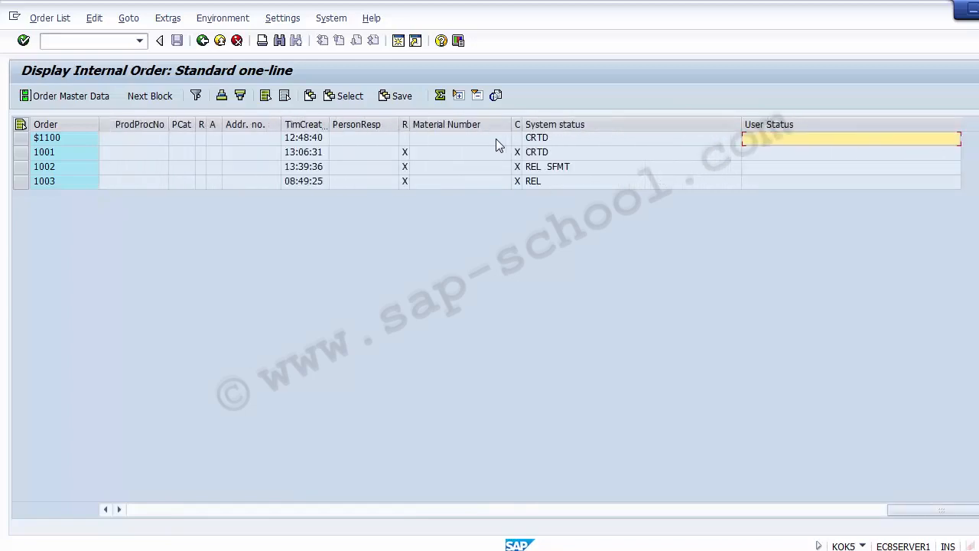
Step: Review the order list's columns in reverse, from User Status and System status back to the Order column of the first row
key(Left)
key(Left)
key(Left)
key(Left)
key(Left)
key(Left)
key(Right)
key(Right)
key(Right)
key(Right)
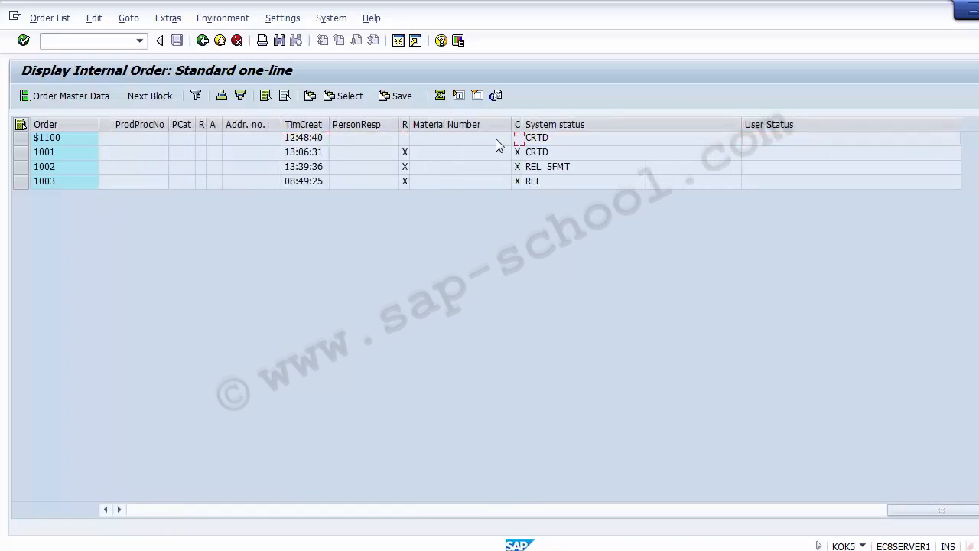
key(Right)
key(Left)
key(Left)
key(Left)
key(Left)
key(Left)
key(Left)
key(Left)
key(Left)
key(Left)
key(Left)
key(Left)
key(Left)
key(Left)
key(Left)
key(Left)
key(Left)
key(Left)
key(Left)
key(Left)
key(Left)
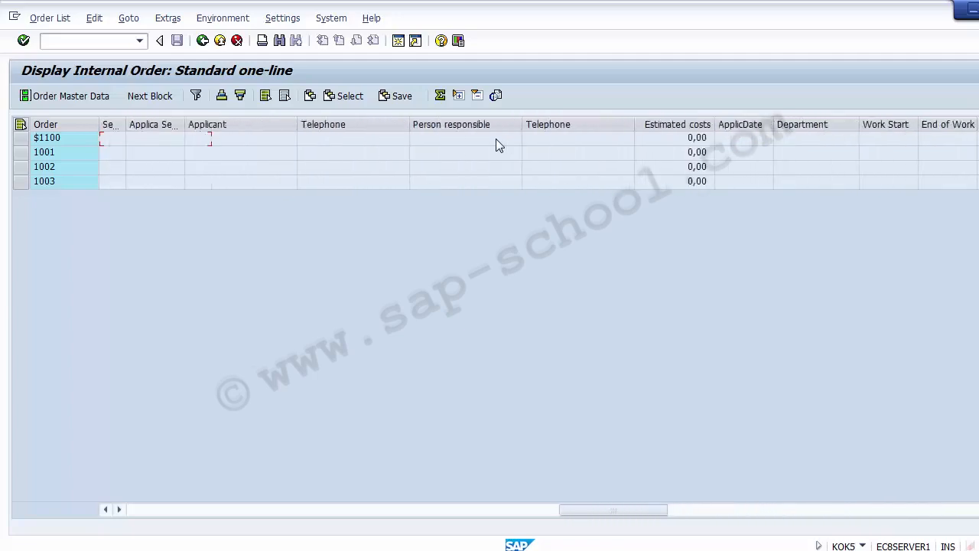
key(Left)
key(Left)
key(Left)
key(Left)
key(Left)
key(Left)
key(Left)
key(Left)
key(Left)
key(Left)
key(Left)
key(Left)
key(Left)
key(Left)
key(Left)
key(Left)
key(Left)
key(Left)
key(Left)
key(Left)
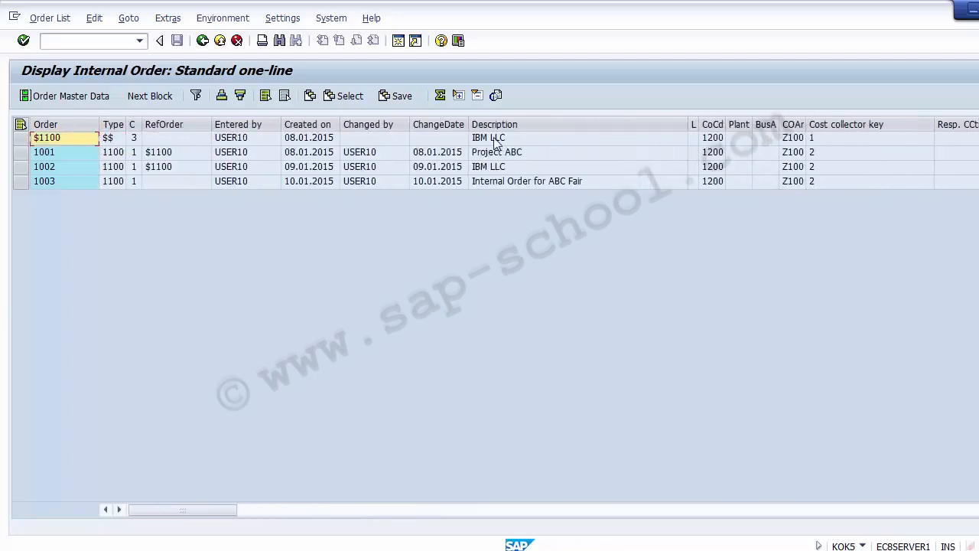
Step: Exit the internal order list and switch to the Unit Testing slide in PowerPoint
click(221, 42)
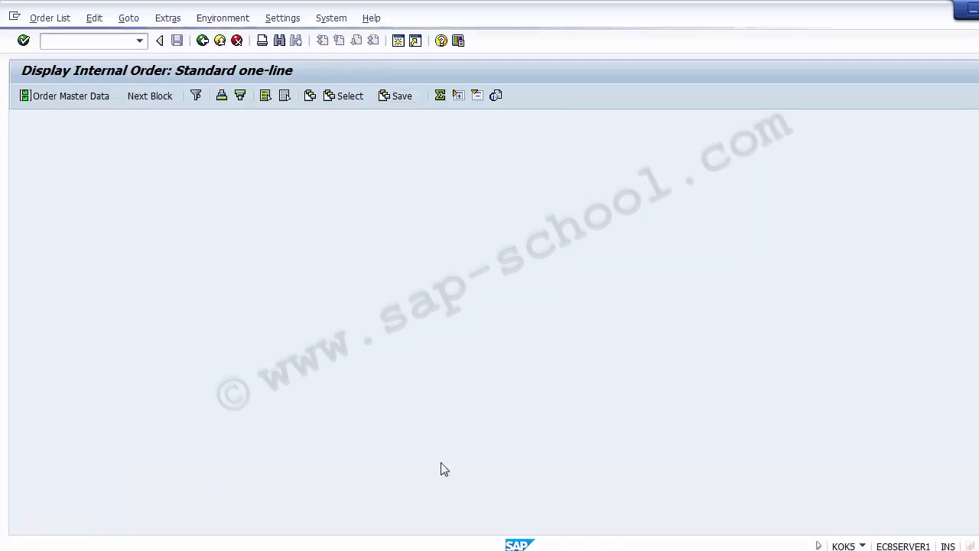
key(alt+Tab)
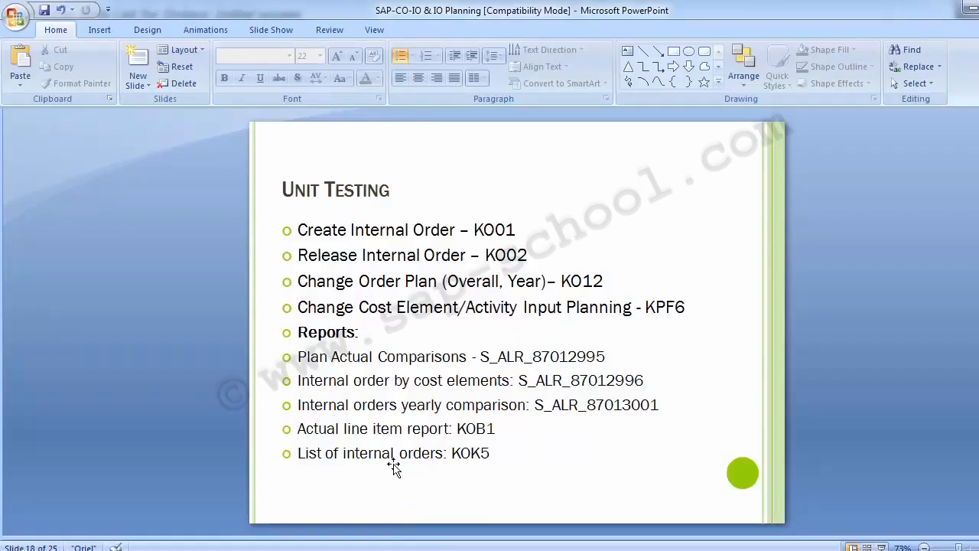